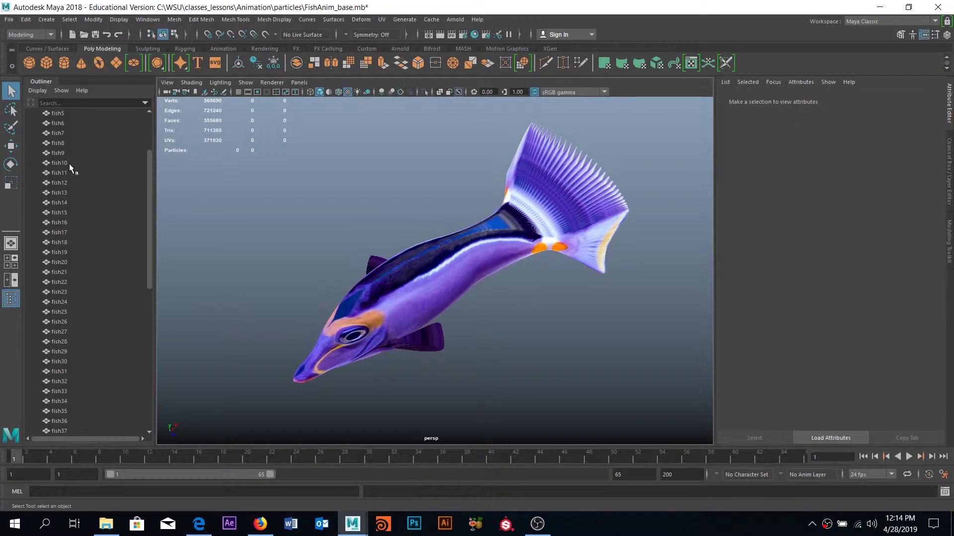
Examine the first fish meshes in the outliner by selecting fish1 through fish4, returning to fish1
scroll(70, 170, up, 3)
click(59, 152)
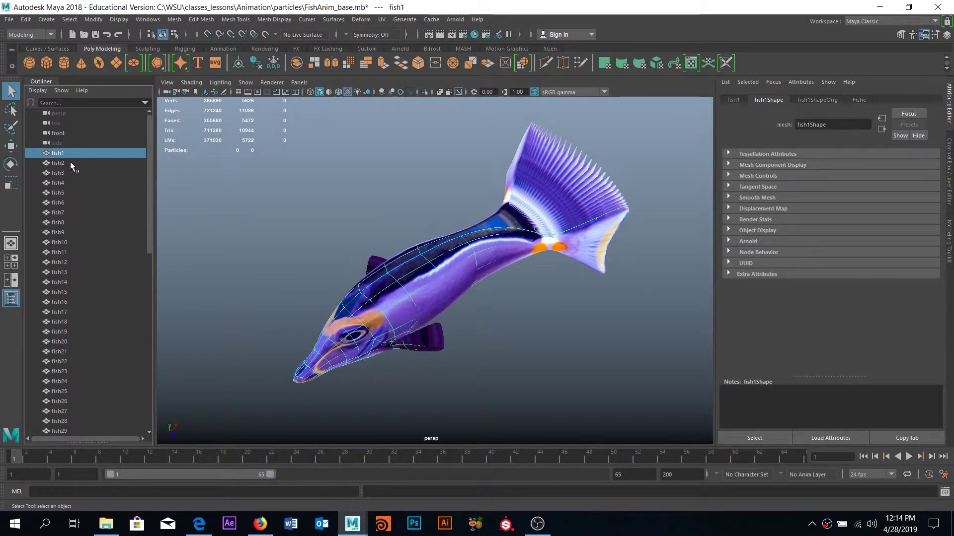
click(70, 163)
click(70, 173)
click(70, 183)
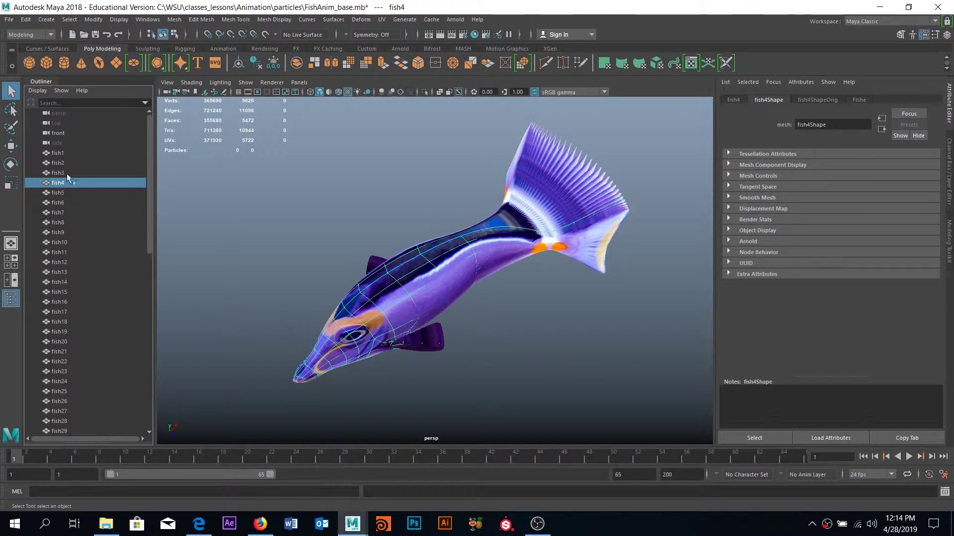
click(57, 153)
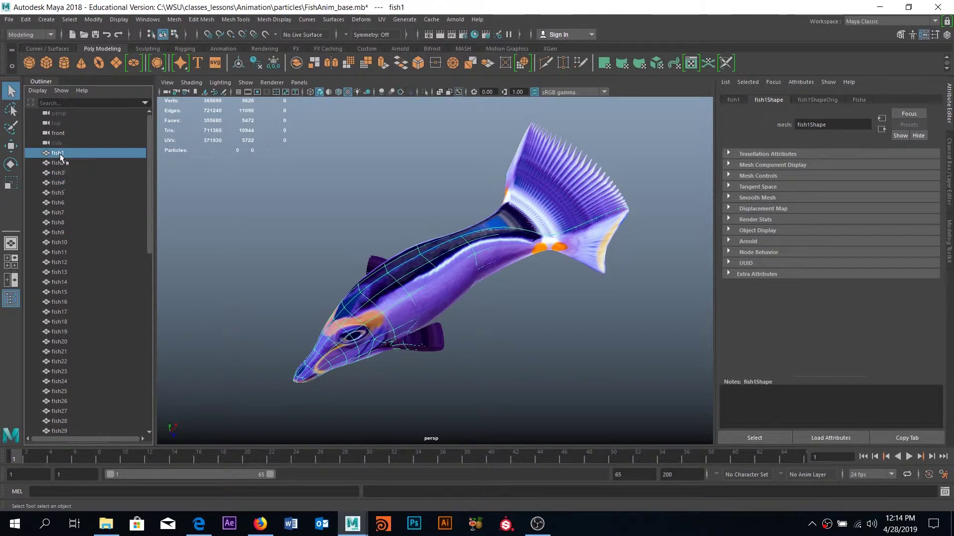
Isolate fish1 and fish65 in turn in the perspective view to compare their swimming poses
key(6)
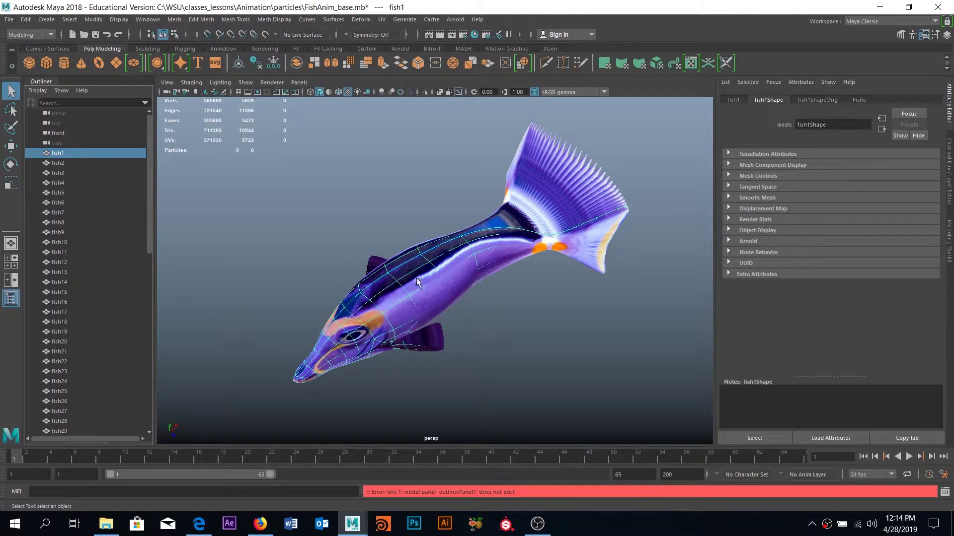
key(ctrl+1)
alt+drag(296, 303, 503, 285)
scroll(89, 338, down, 10)
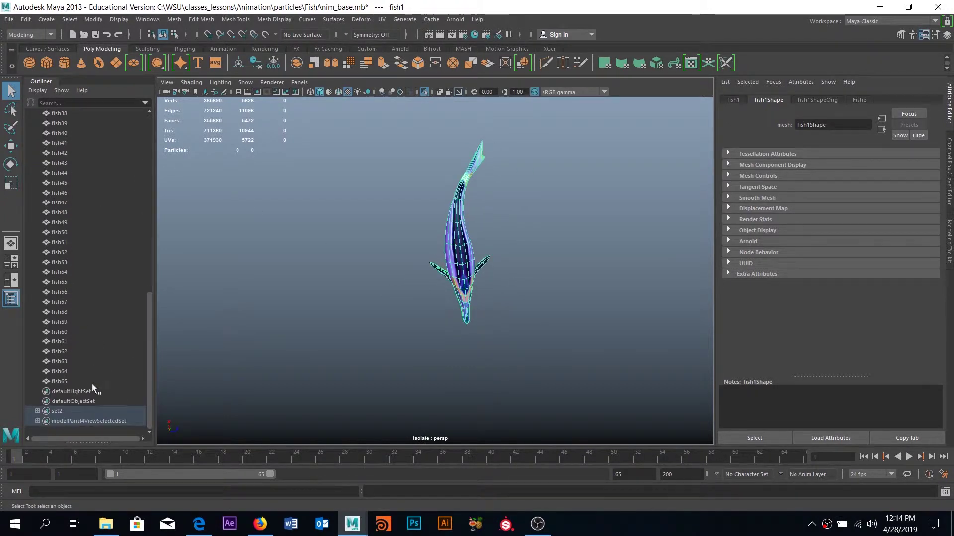
click(59, 382)
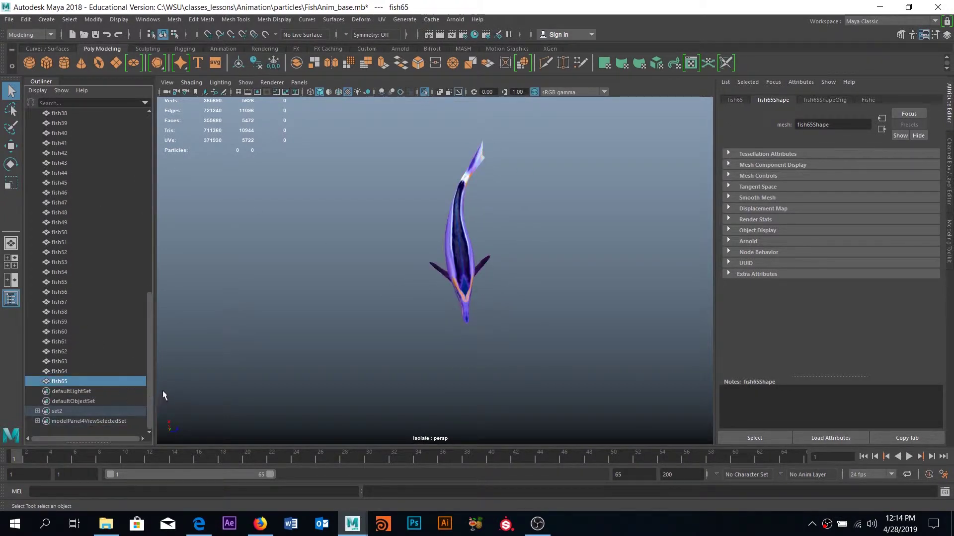
key(ctrl+1)
key(ctrl+1)
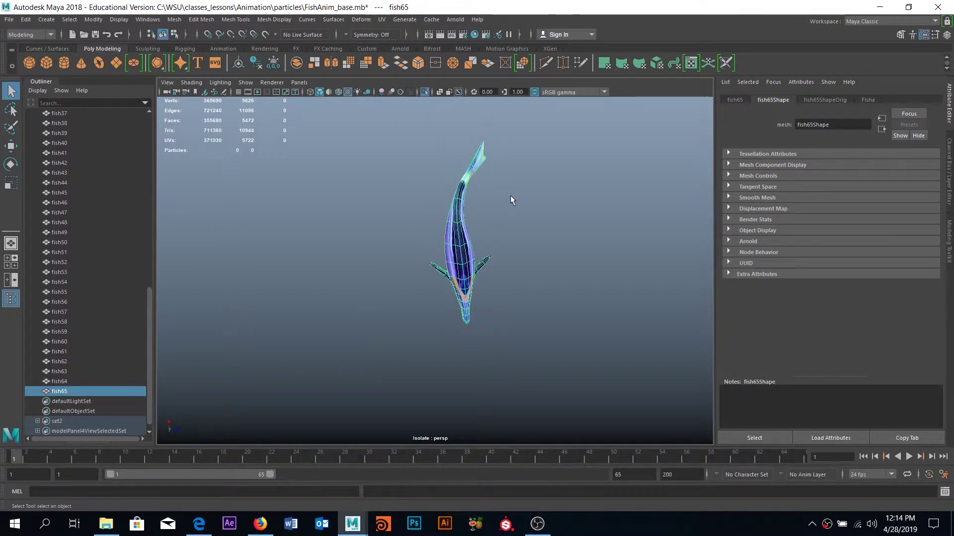
alt+drag(511, 195, 487, 238)
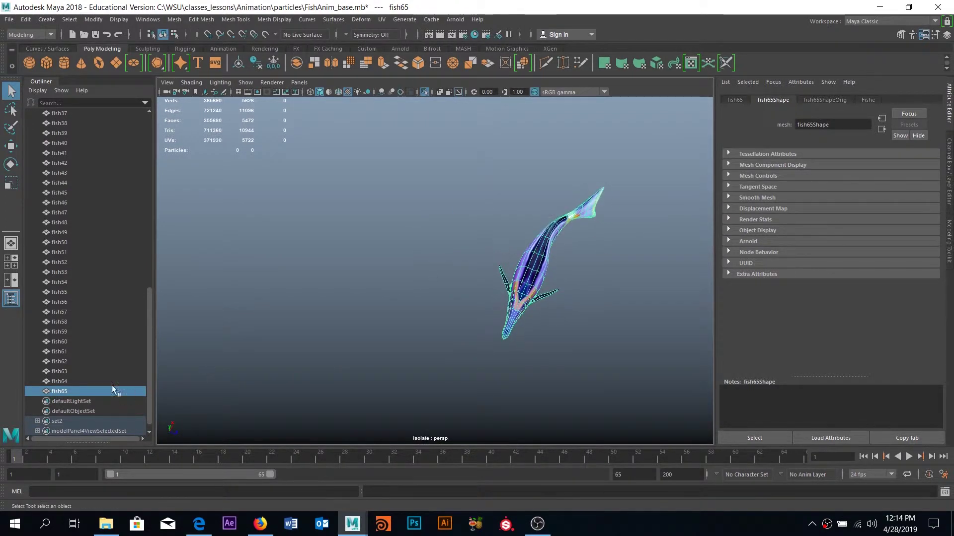
View fish1 in isolation once more, and end the isolation to show all fish meshes together
scroll(55, 292, up, 10)
click(64, 154)
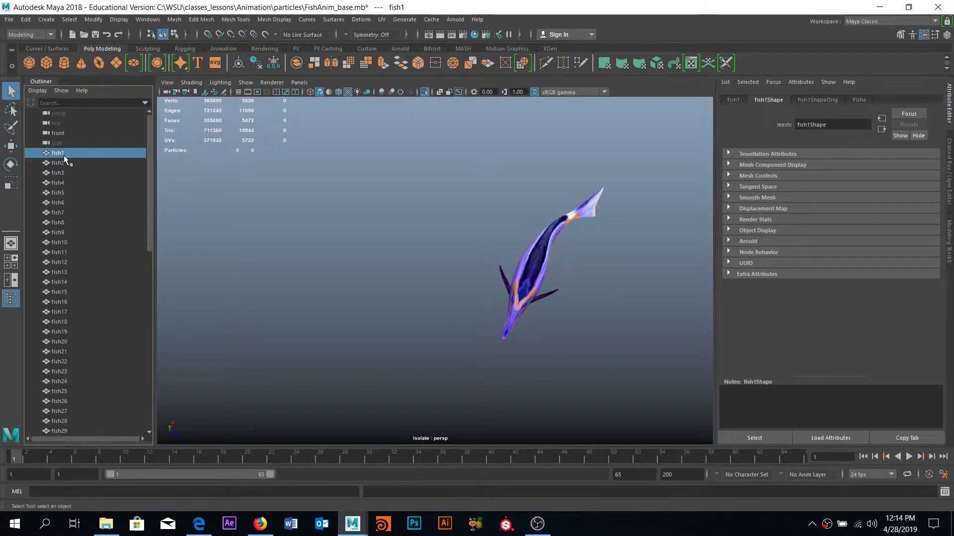
click(423, 93)
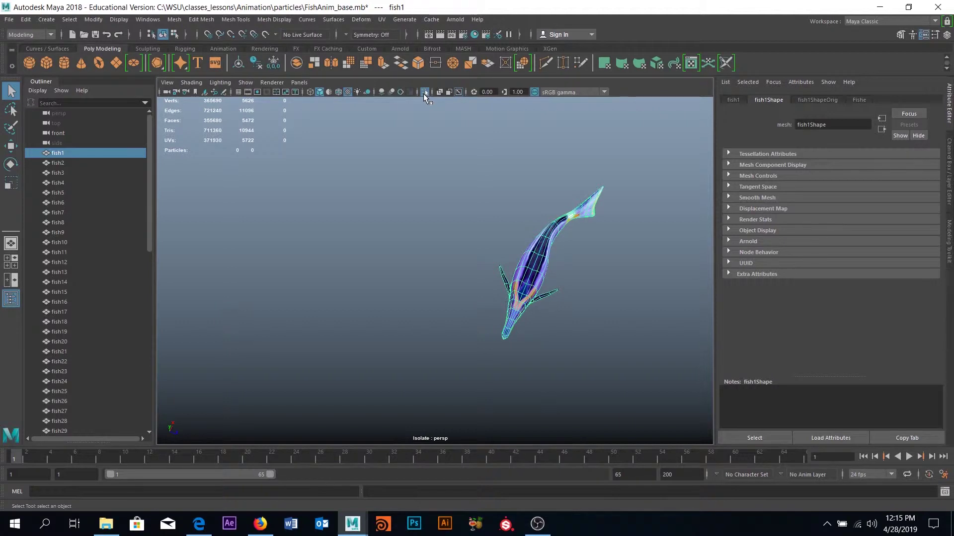
click(423, 94)
Examine individual meshes of the fish sequence, including fish19, fish1 and fish2, against the overlapping fish
click(59, 332)
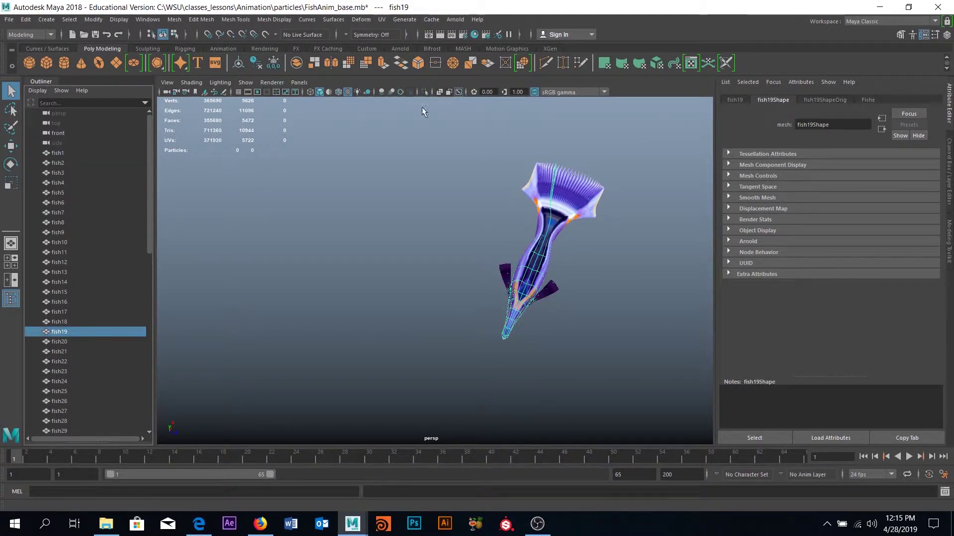
alt+drag(196, 251, 346, 307)
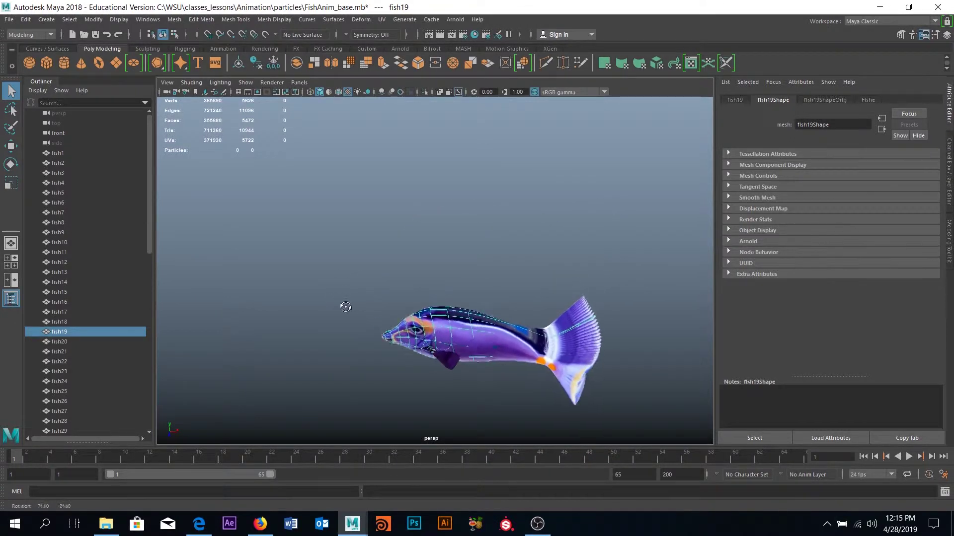
click(67, 154)
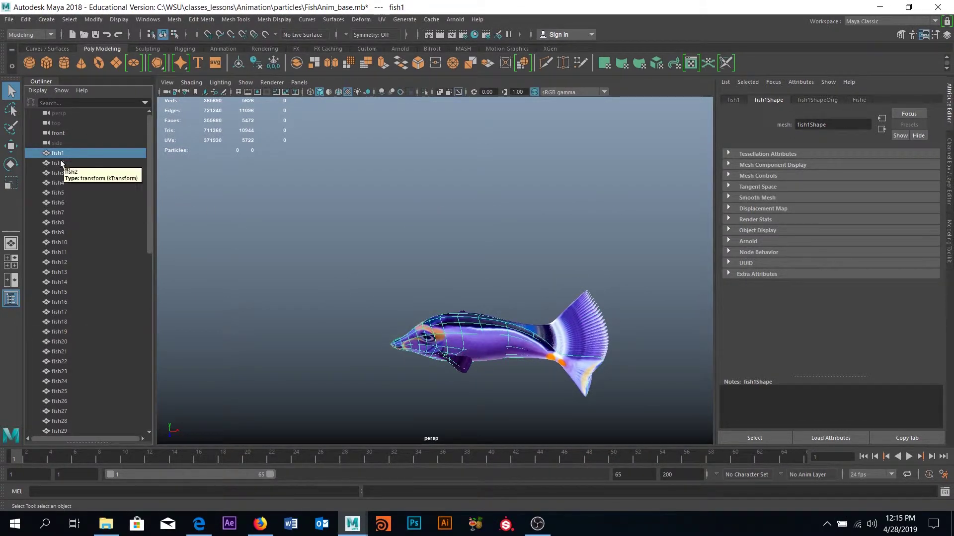
click(59, 163)
alt+drag(447, 322, 486, 310)
alt+right_drag(487, 310, 517, 379)
alt+drag(517, 379, 508, 357)
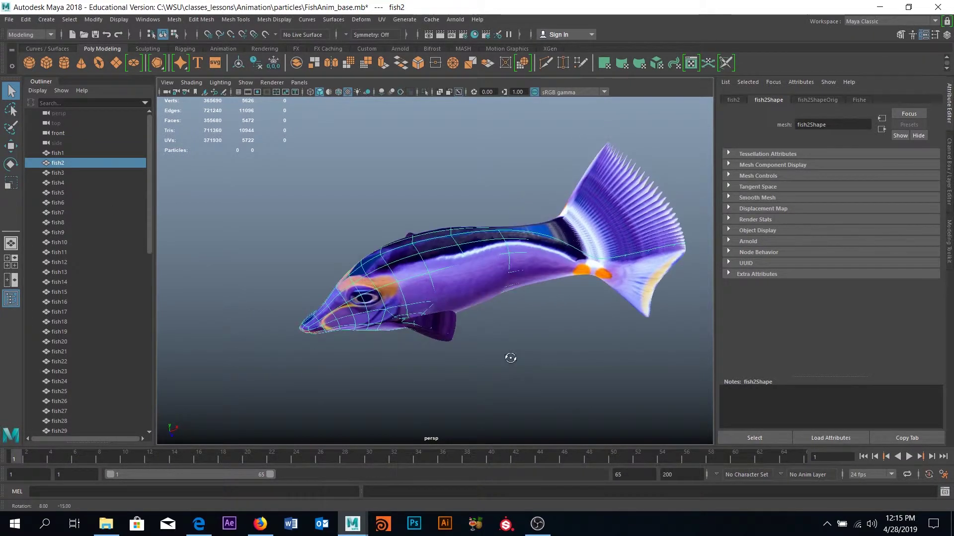
scroll(94, 246, down, 5)
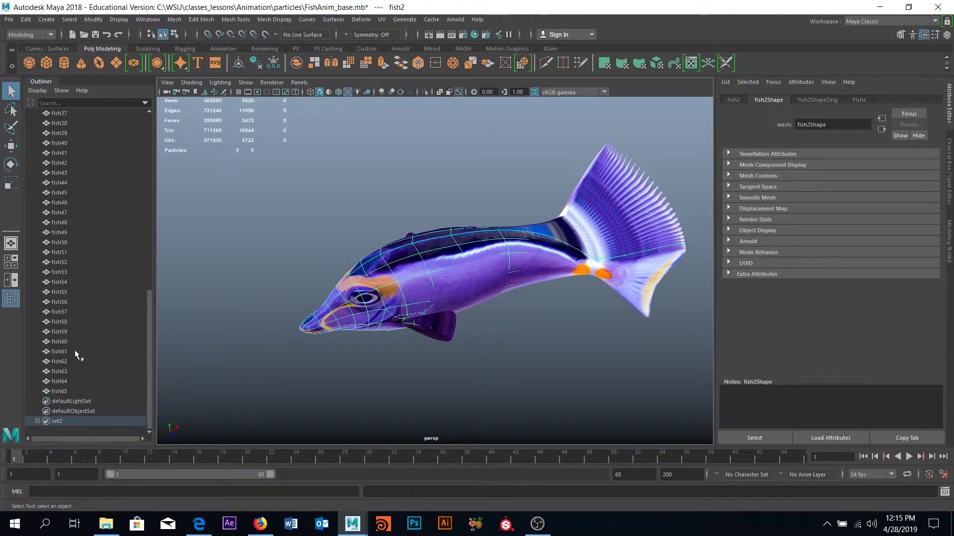
scroll(75, 350, up, 5)
click(58, 154)
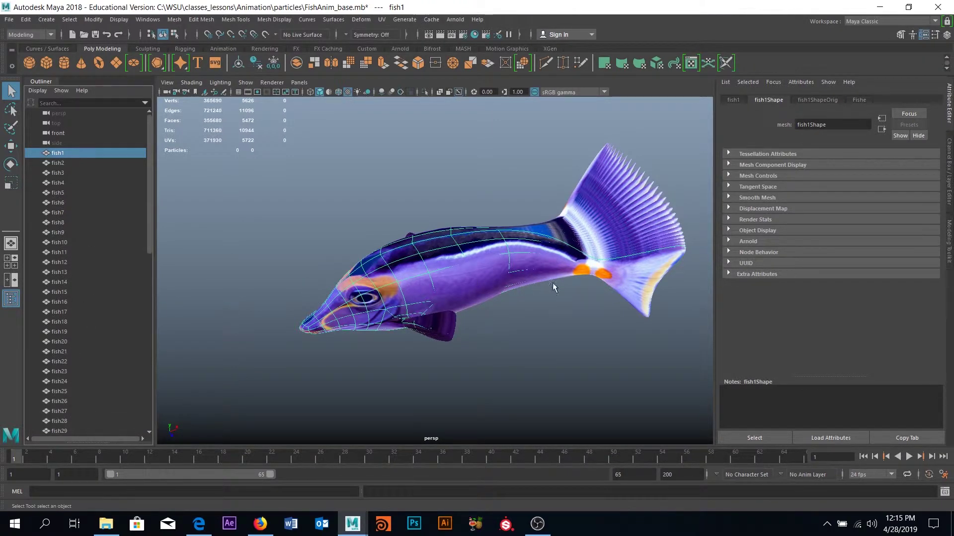
Inspect the overlapping fish meshes from several angles and review the mesh list down to fish65
alt+drag(458, 277, 388, 202)
alt+right_drag(387, 202, 375, 244)
alt+drag(375, 243, 422, 315)
alt+right_drag(421, 315, 445, 315)
alt+drag(445, 316, 448, 226)
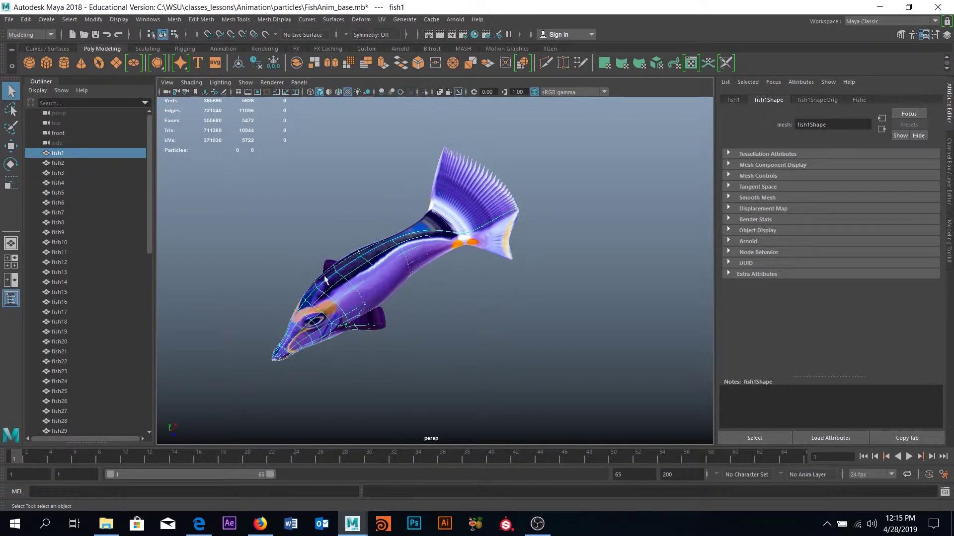
scroll(105, 213, down, 12)
scroll(363, 309, up, 2)
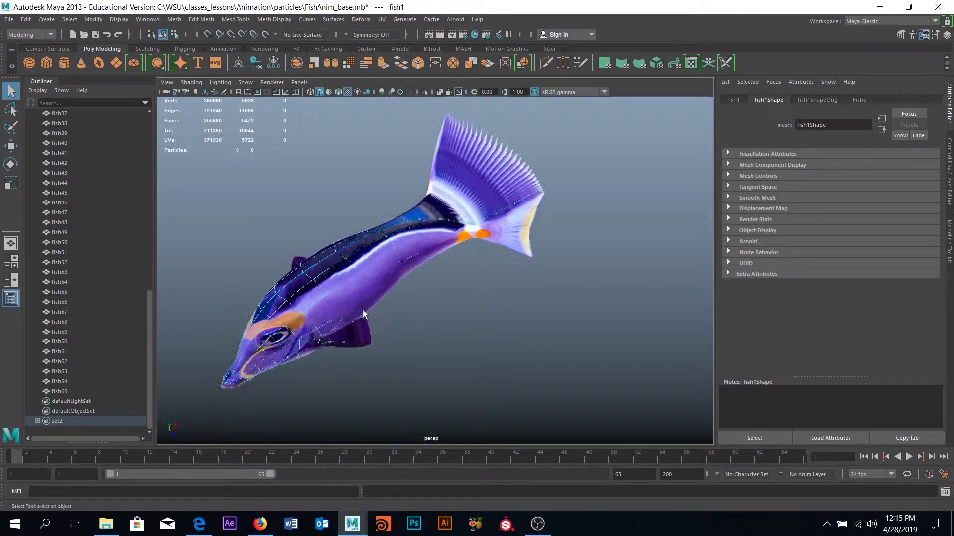
scroll(370, 303, up, 2)
scroll(465, 293, down, 5)
alt+drag(465, 293, 364, 334)
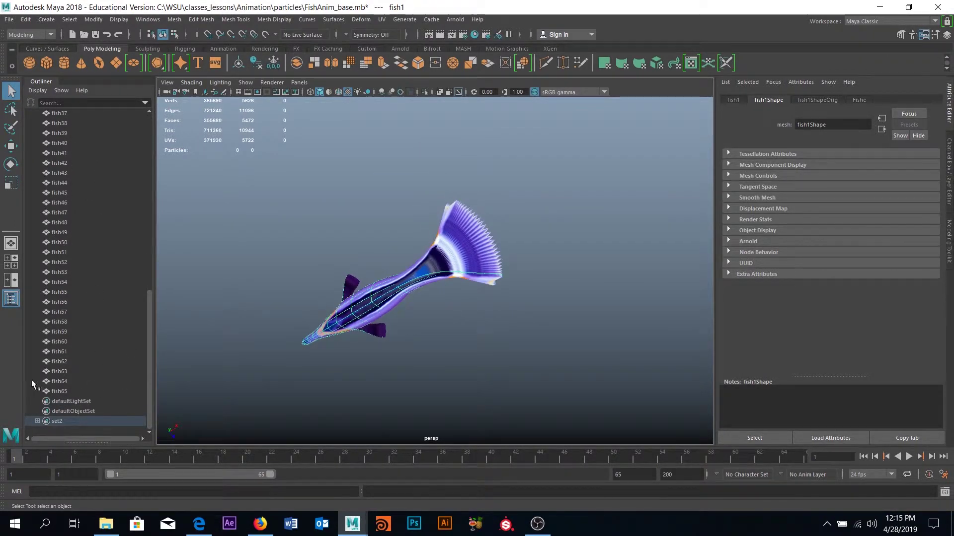
alt+drag(422, 370, 463, 297)
alt+middle_drag(462, 297, 473, 305)
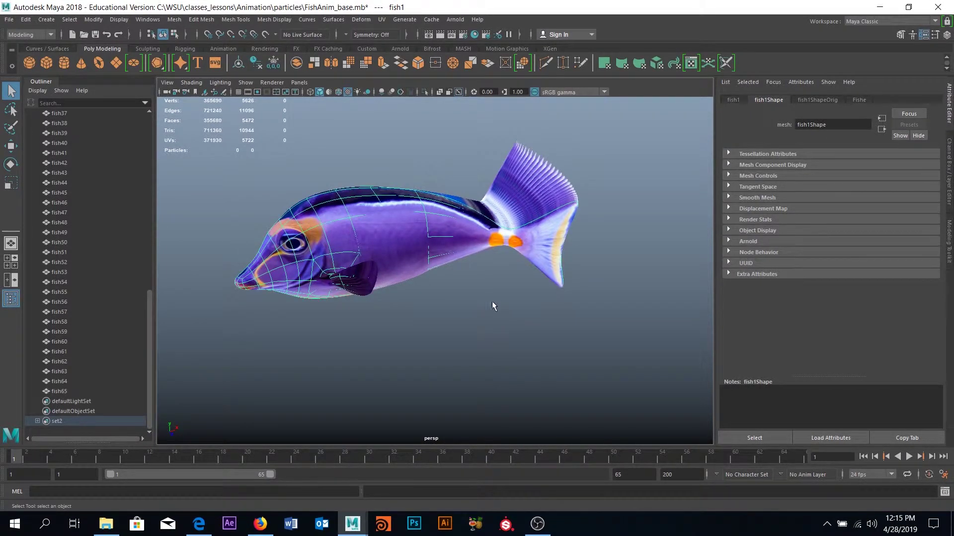
scroll(492, 301, down, 3)
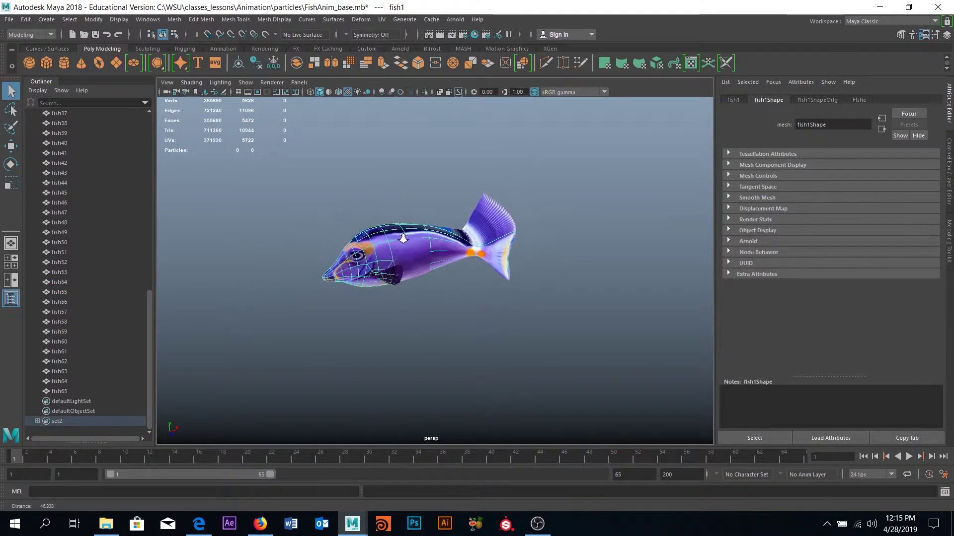
Group all meshes from fish1 to fish65 and name the group fish_GRP
click(72, 389)
scroll(95, 348, up, 10)
shift+click(71, 155)
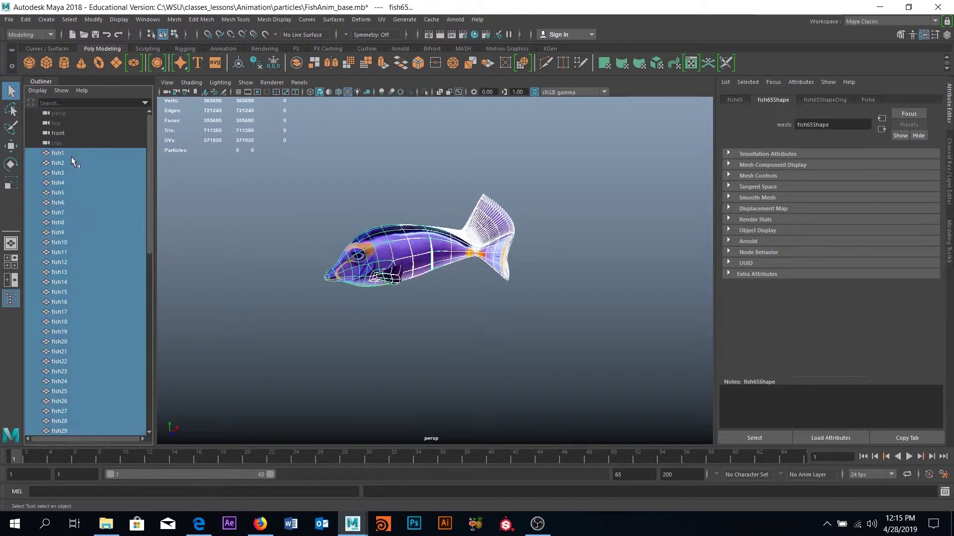
key(ctrl+g)
double_click(61, 154)
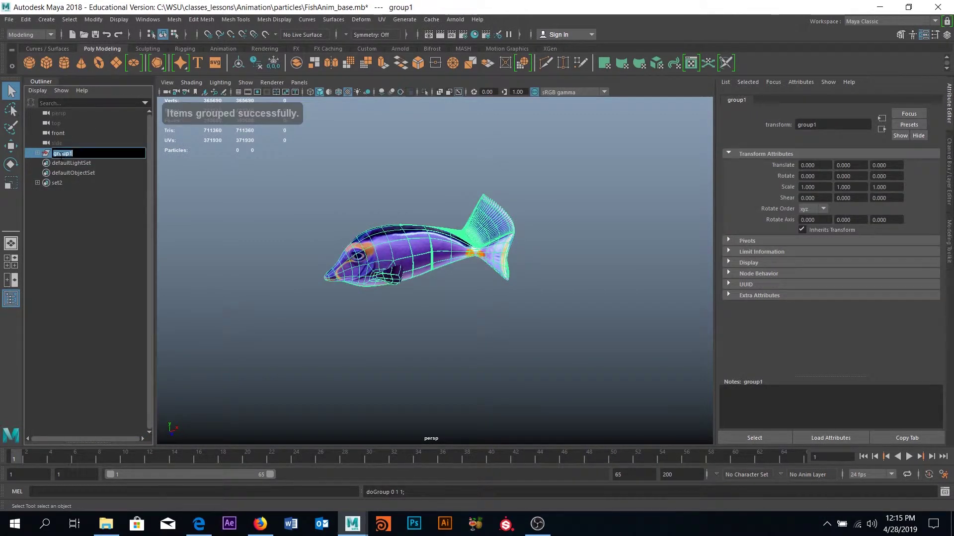
text(fish)
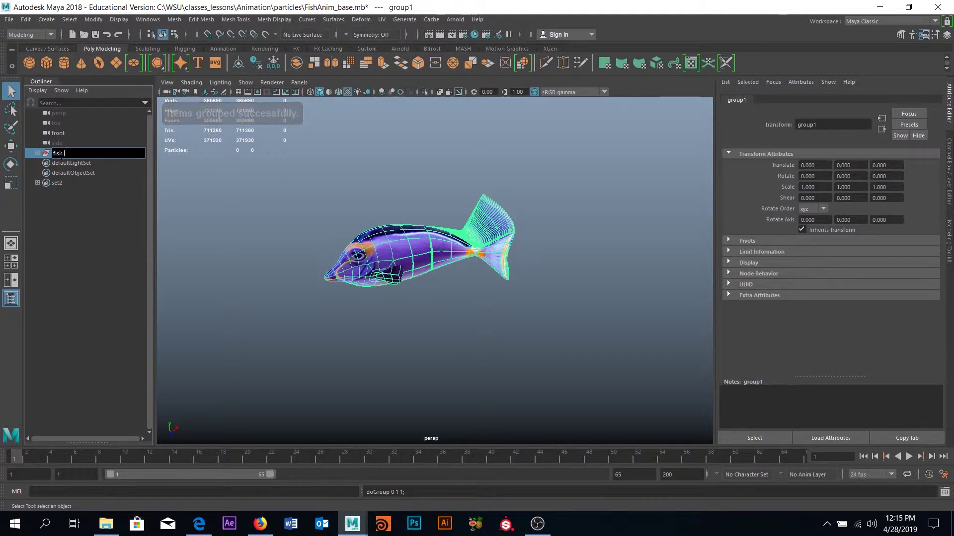
text( GRP)
key(Return)
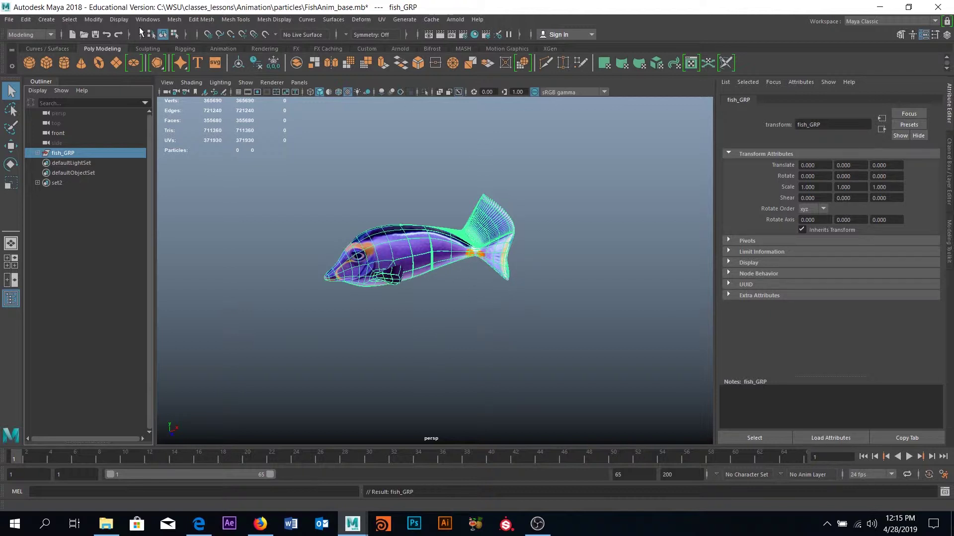
Switch to the FX tool set, create an nParticle emitter and set its emitter type to Volume
click(34, 35)
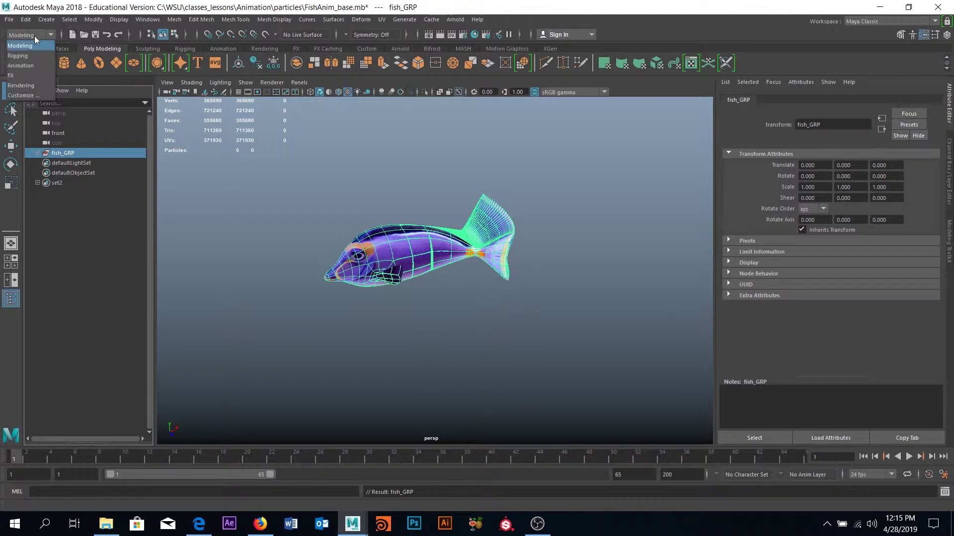
click(17, 74)
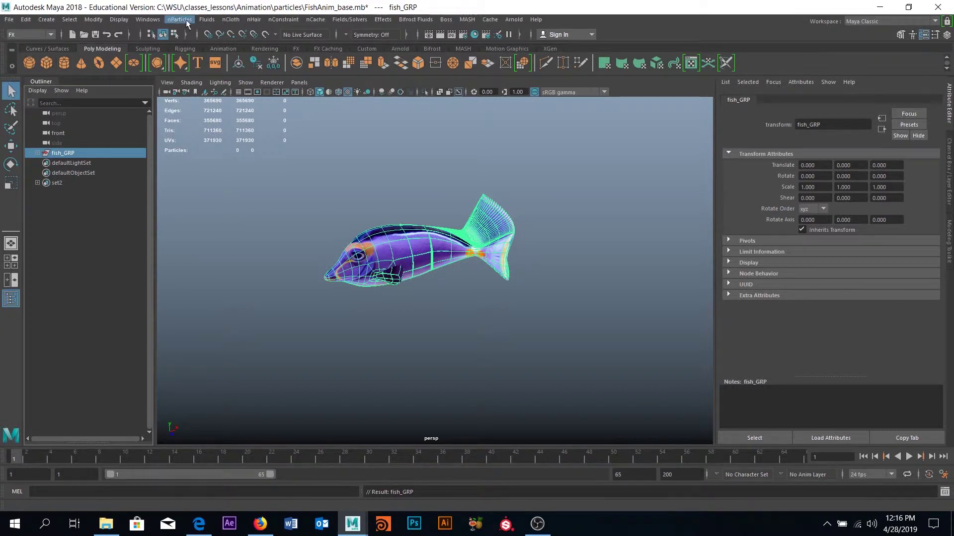
click(177, 19)
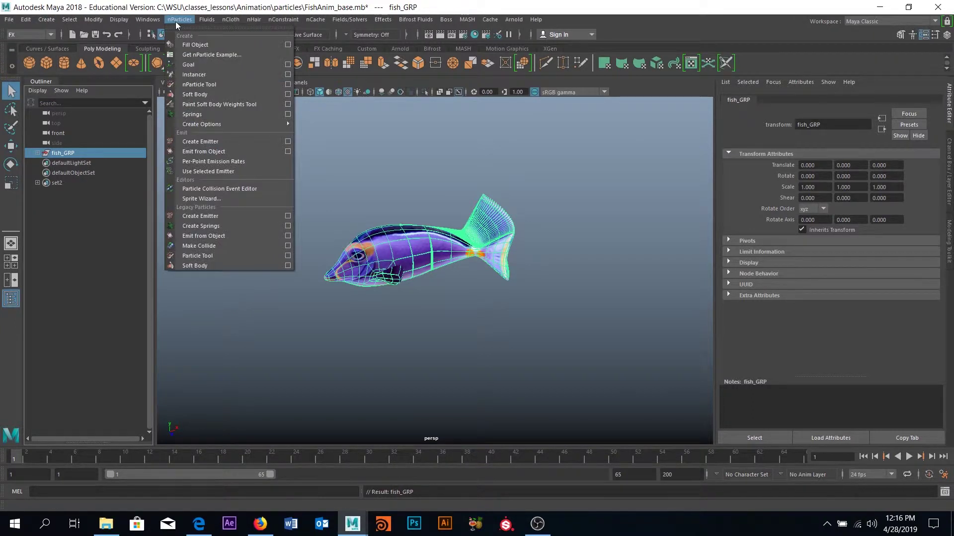
click(249, 143)
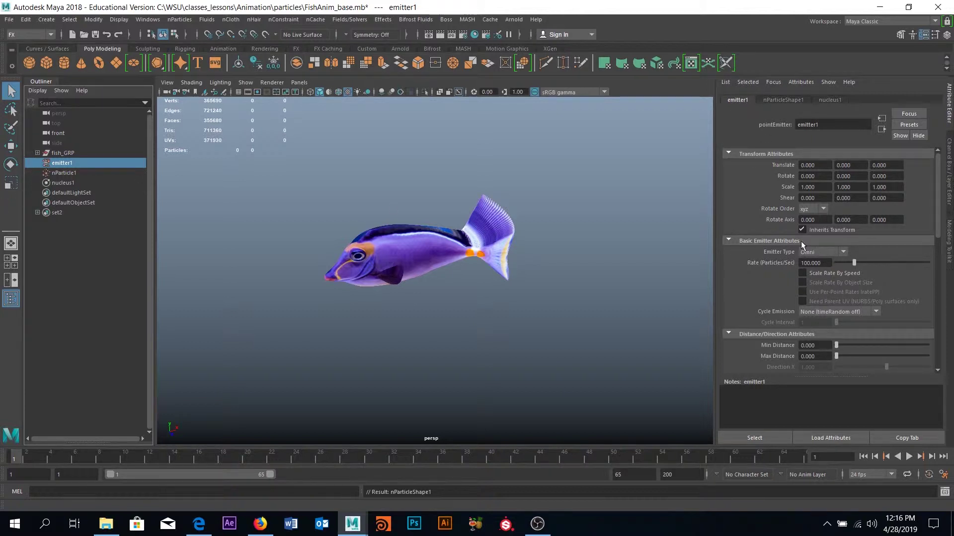
click(826, 254)
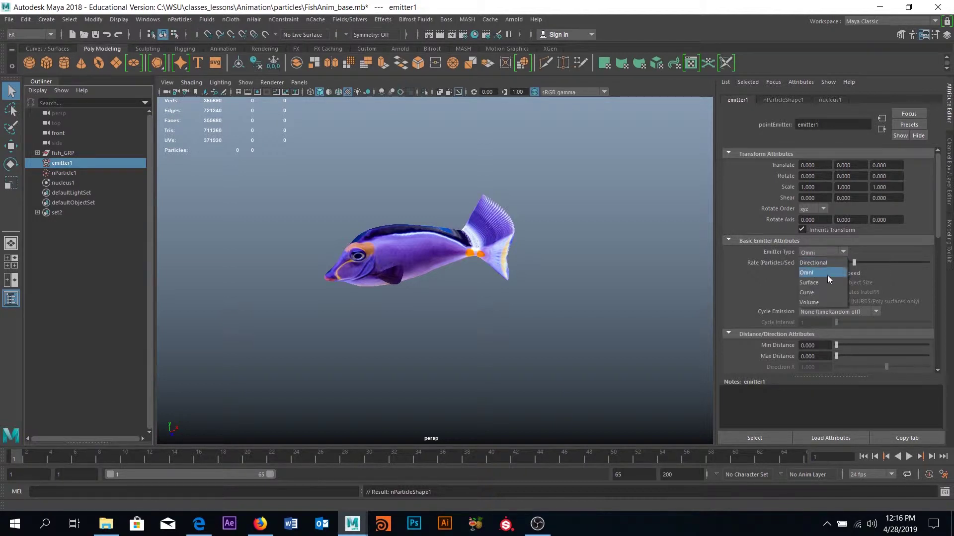
click(815, 302)
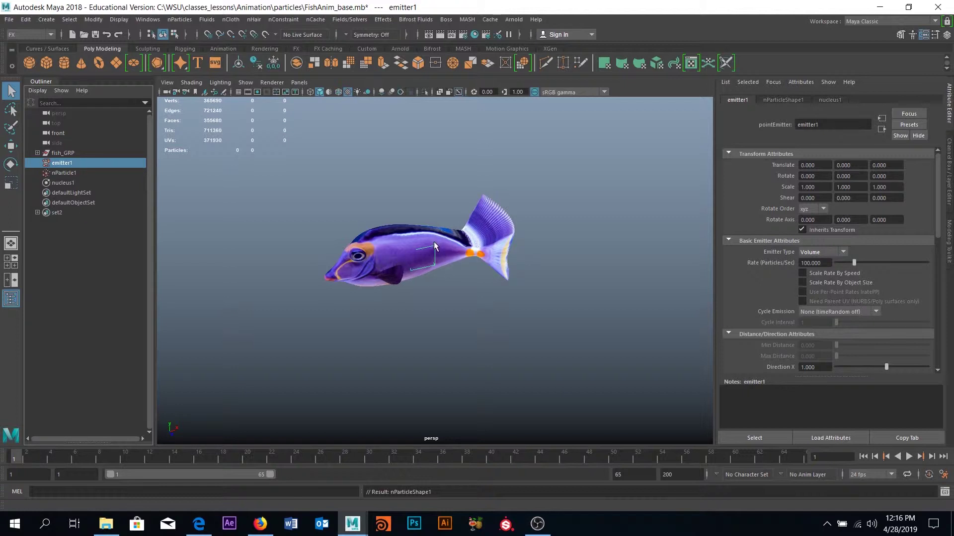
Scale the volume emitter uniformly to about 16.95 so it surrounds the fish
click(12, 185)
drag(419, 251, 599, 225)
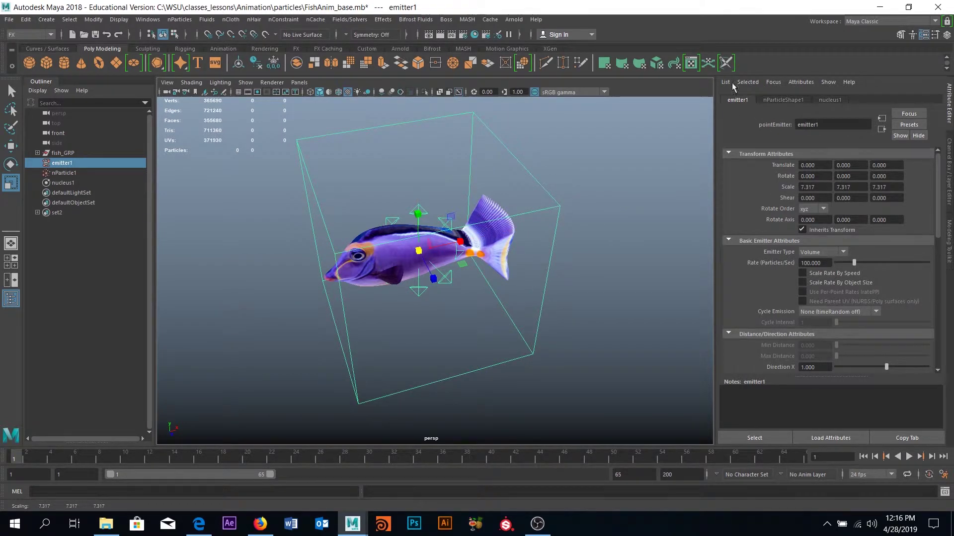
drag(419, 251, 458, 248)
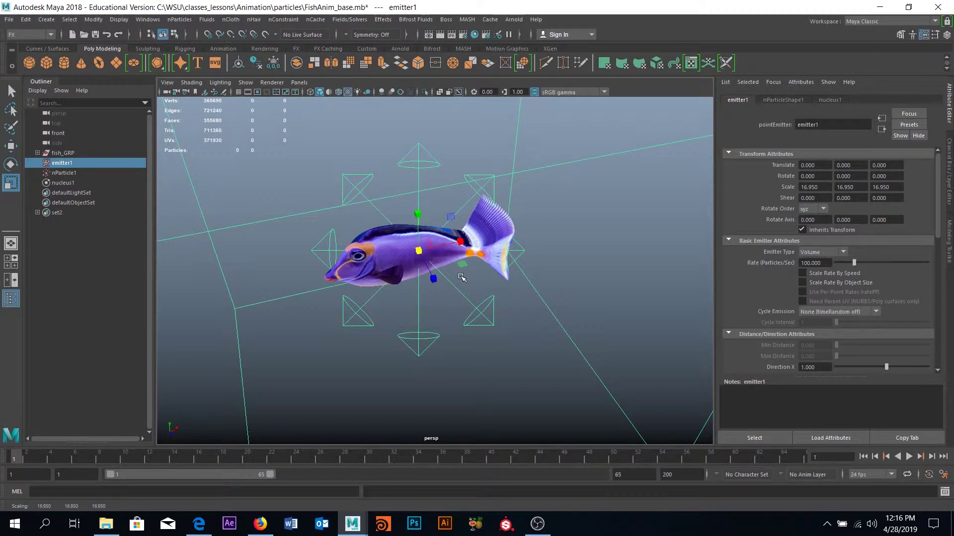
alt+drag(450, 282, 466, 247)
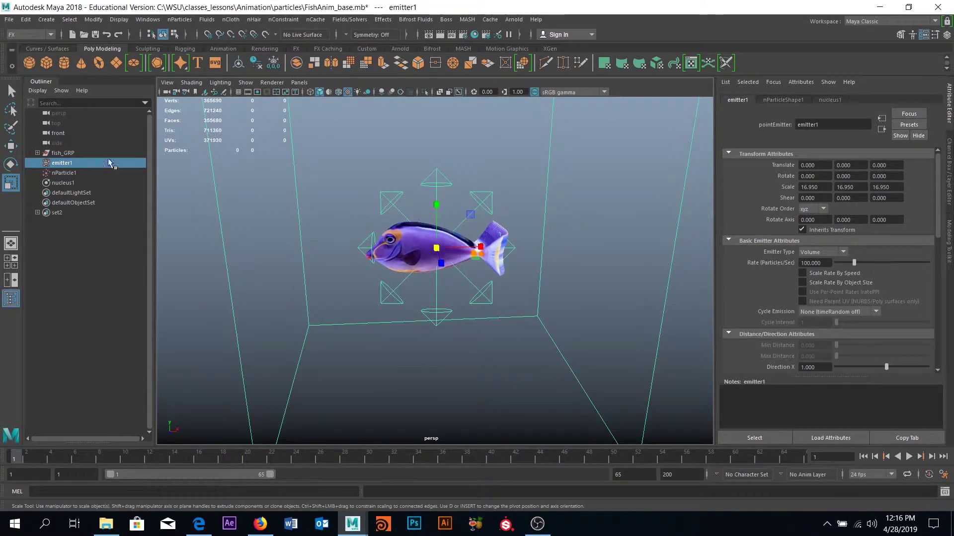
Hide the fish_GRP group so the emitter volume can be viewed without the fish meshes
click(75, 153)
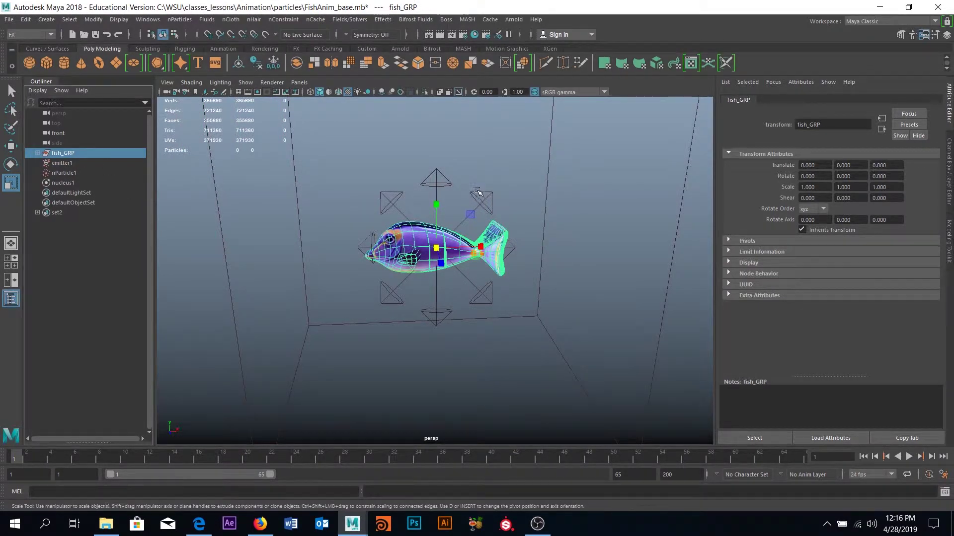
key(ctrl+h)
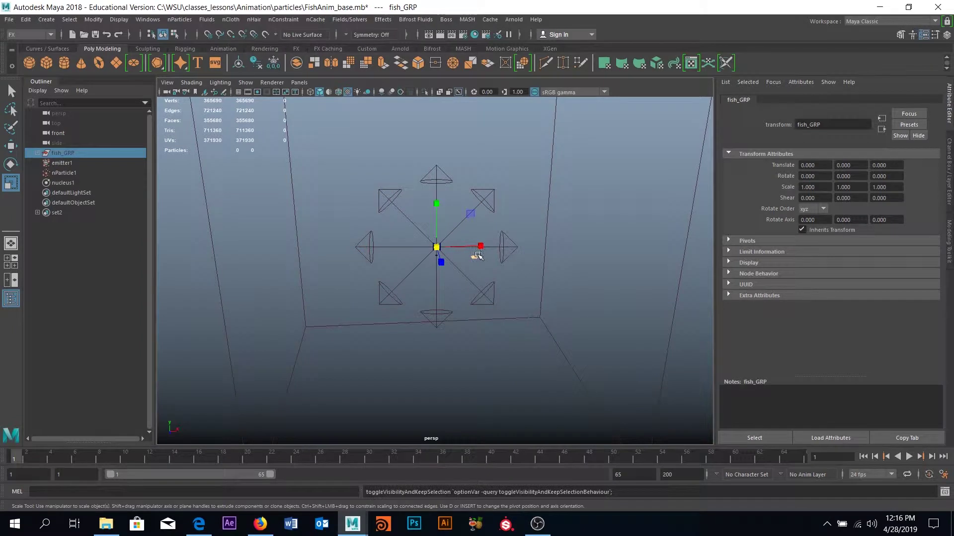
alt+drag(477, 254, 459, 245)
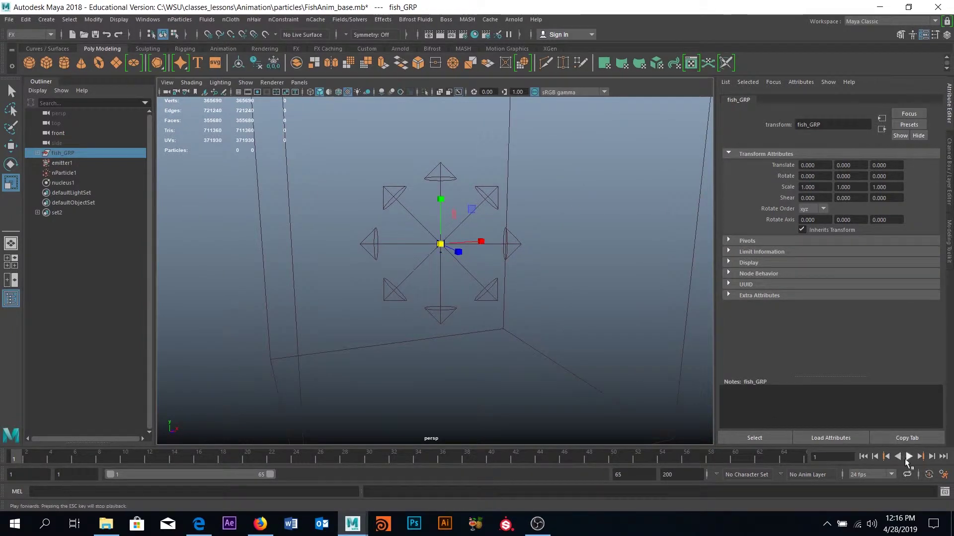
Play the simulation to preview the emitted particles, stop it and return to frame 1
click(908, 456)
click(877, 455)
alt+drag(447, 268, 497, 278)
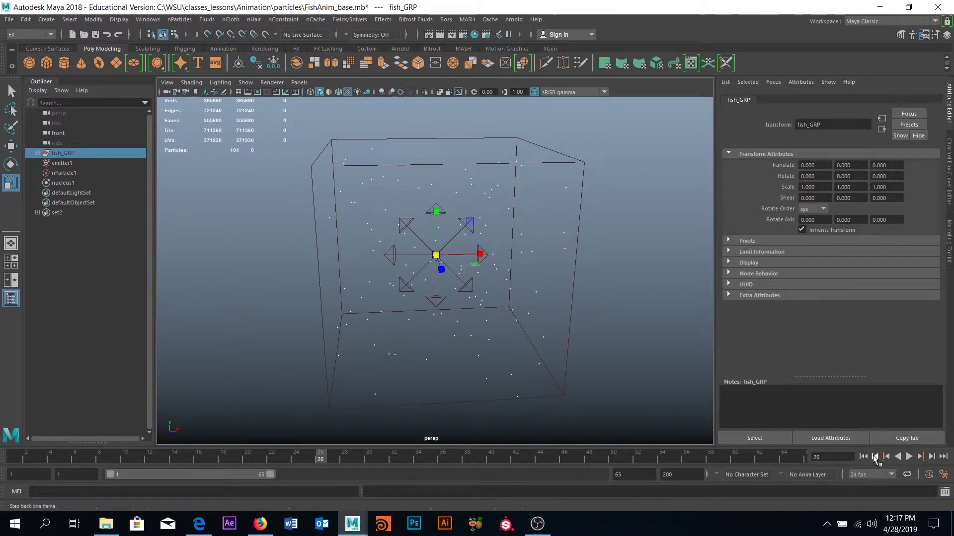
click(852, 457)
text(1)
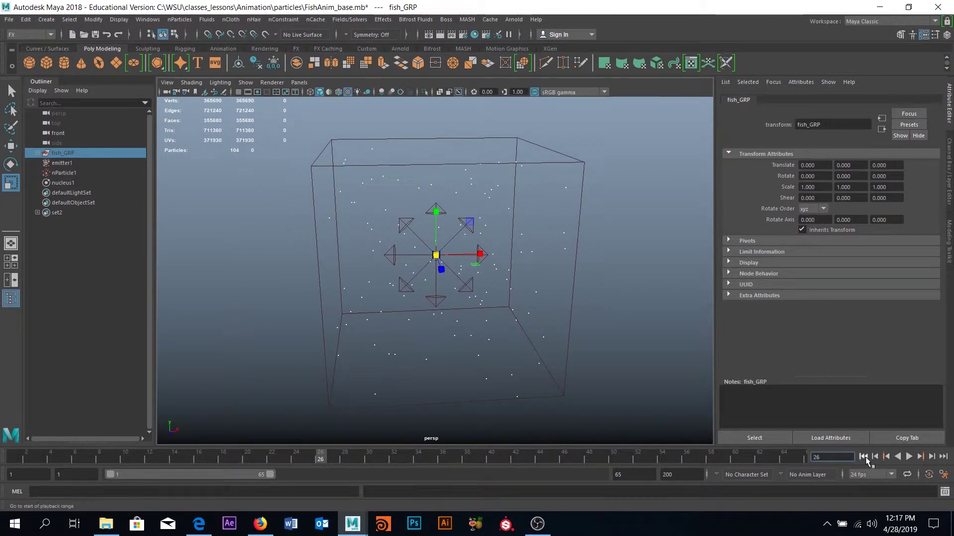
key(Return)
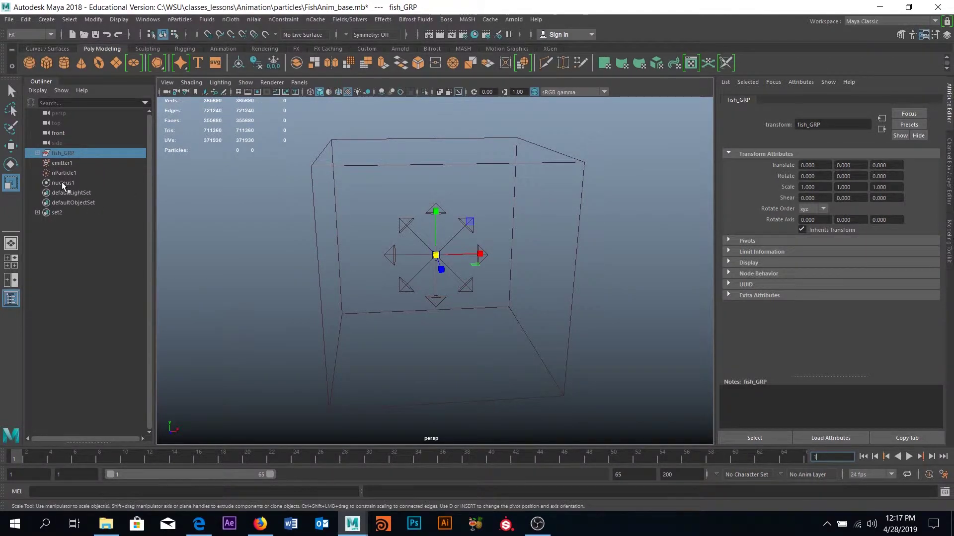
Set the gravity of nucleus1 to 0
click(62, 183)
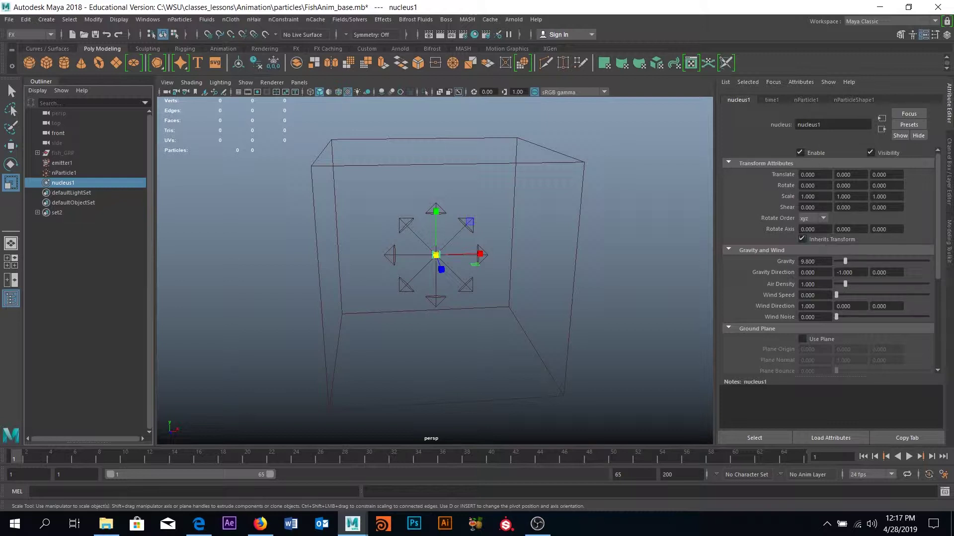
double_click(814, 261)
text(0)
key(Return)
Set the emission rate of emitter1 to 1000 particles per second
click(67, 164)
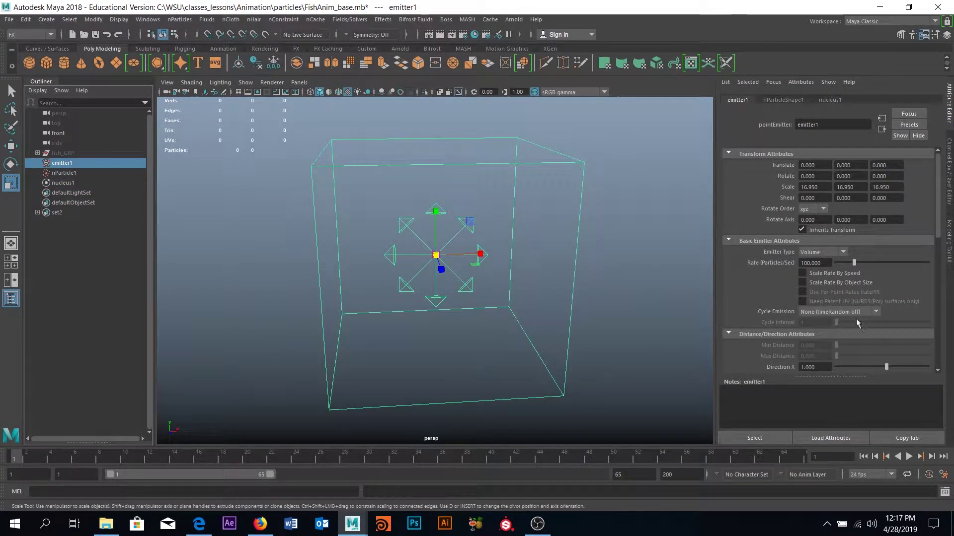
click(805, 263)
key(Return)
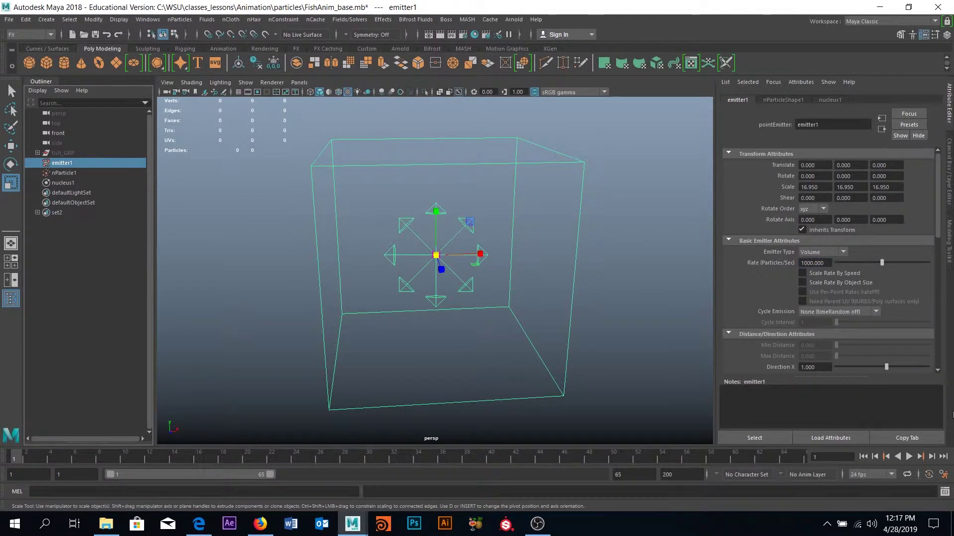
Advance to frame 2 and set a key on the emitter's rate at 1000
click(932, 459)
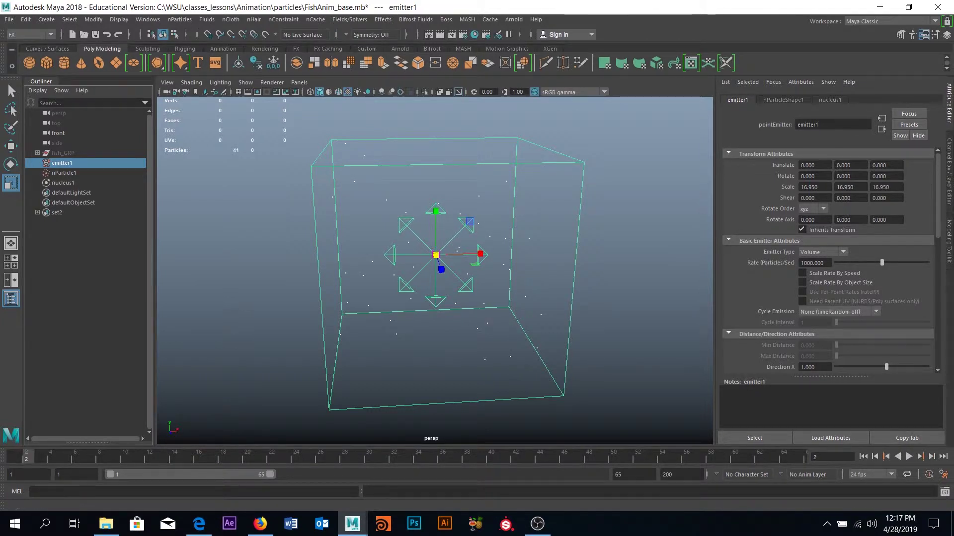
alt+drag(459, 224, 443, 308)
alt+right_drag(443, 308, 470, 383)
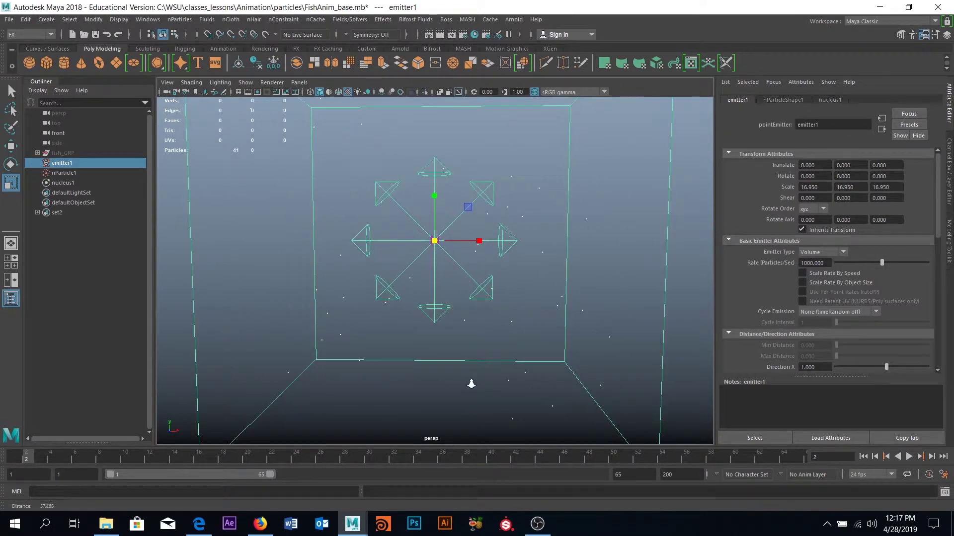
alt+drag(471, 383, 459, 328)
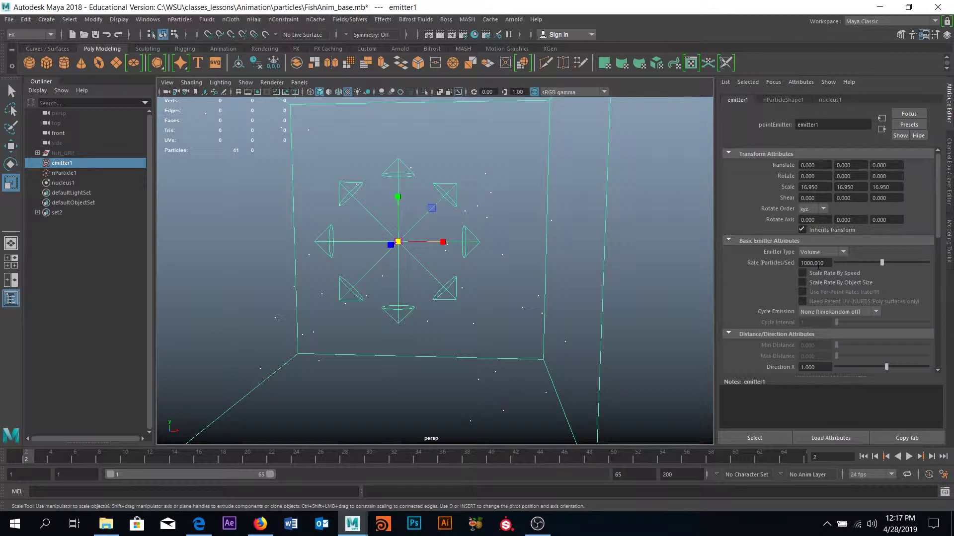
right_click(815, 265)
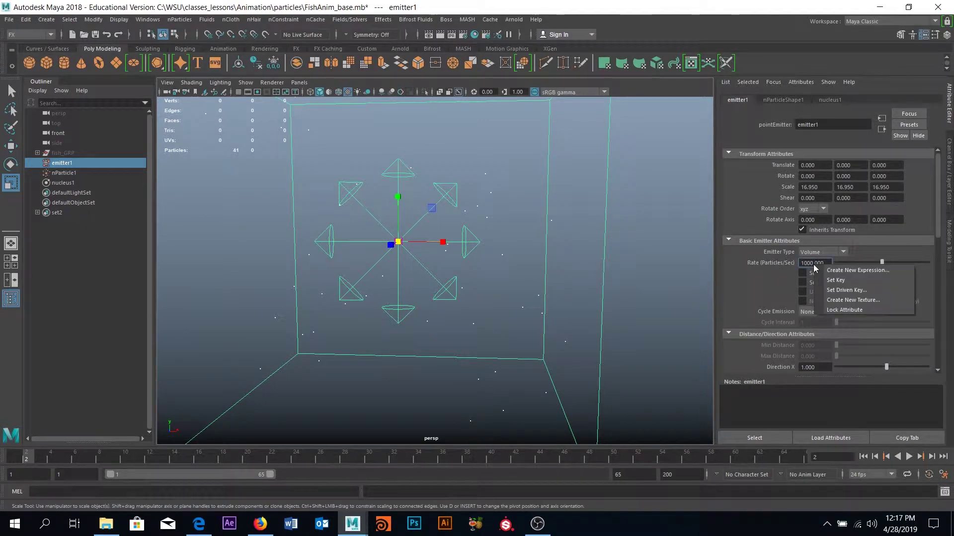
click(835, 280)
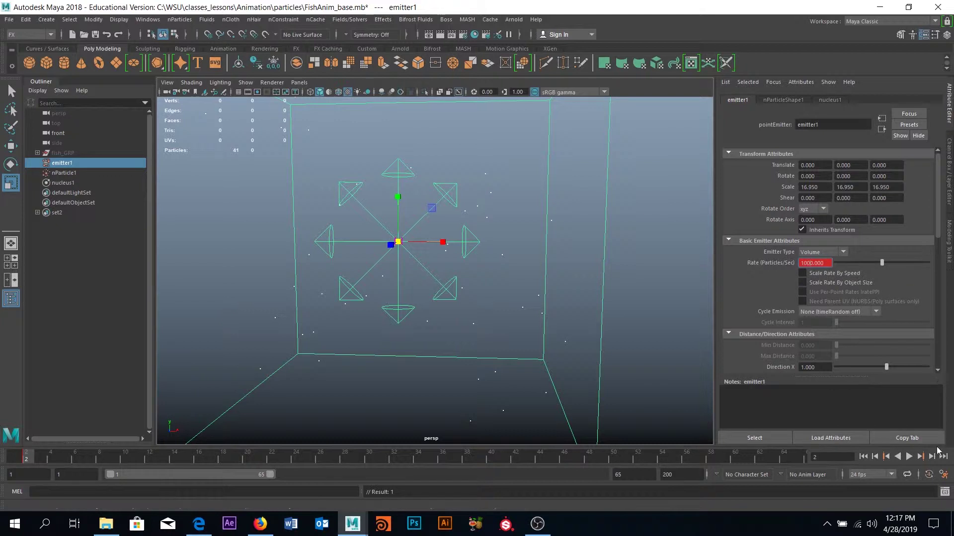
Advance to frame 3, set the emitter's rate to 0 and key it there
click(931, 457)
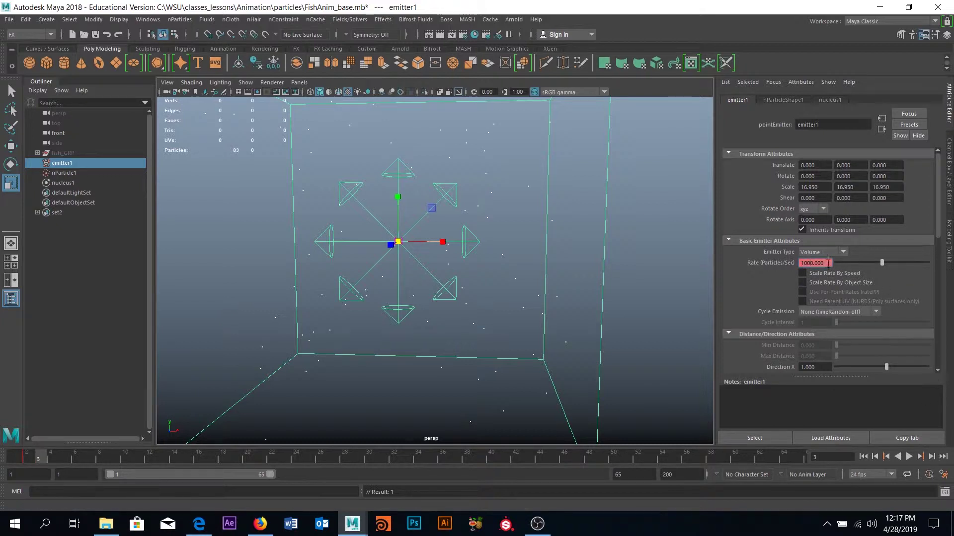
drag(815, 264, 756, 266)
text(0)
key(Return)
right_click(818, 264)
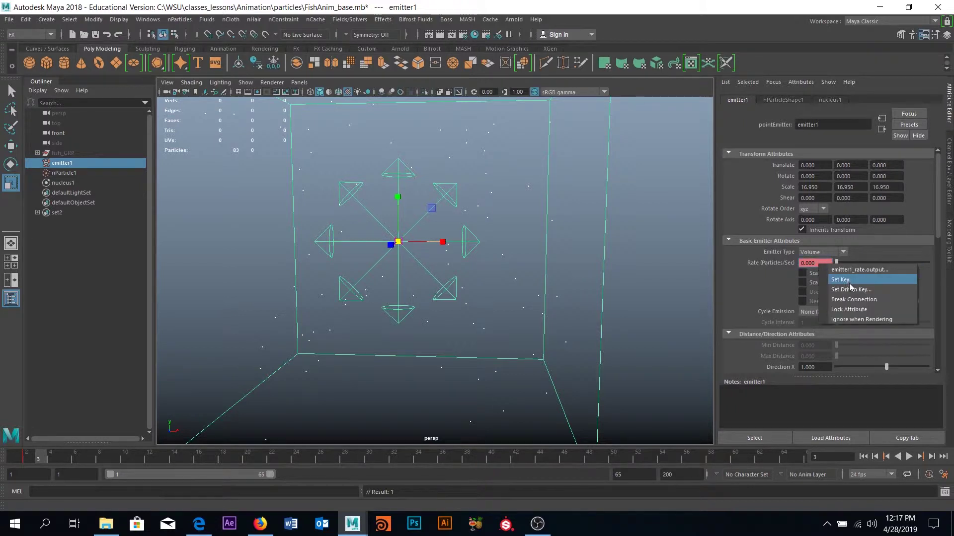
click(848, 283)
Go back to frame 1 and step forward frame by frame to frame 18 to check the keyed emission
key(alt+comma)
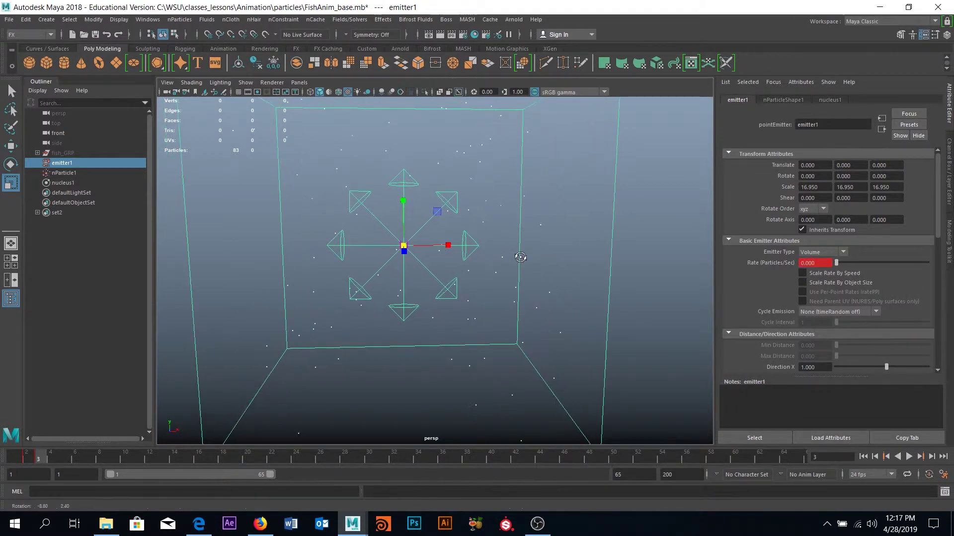
key(alt+comma)
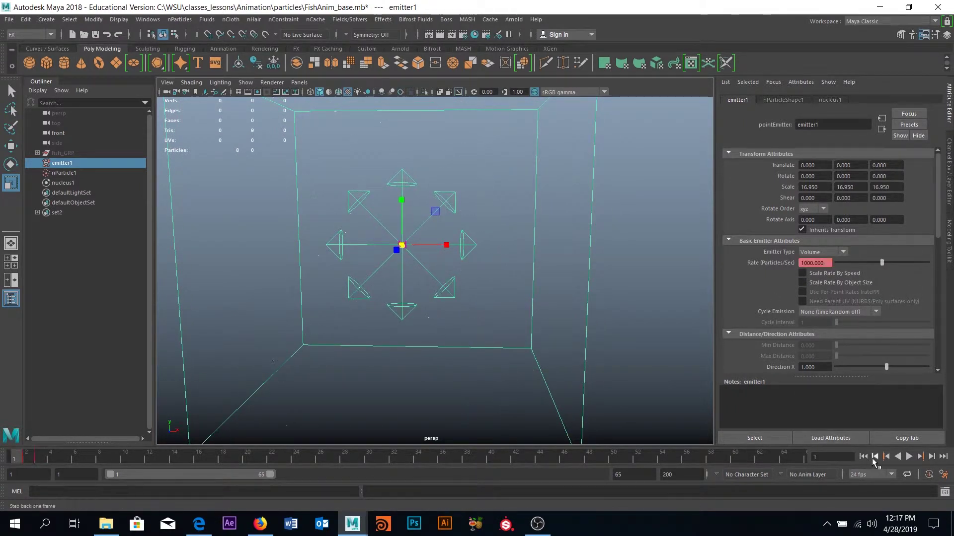
click(931, 457)
click(932, 457)
click(932, 457)
click(932, 457)
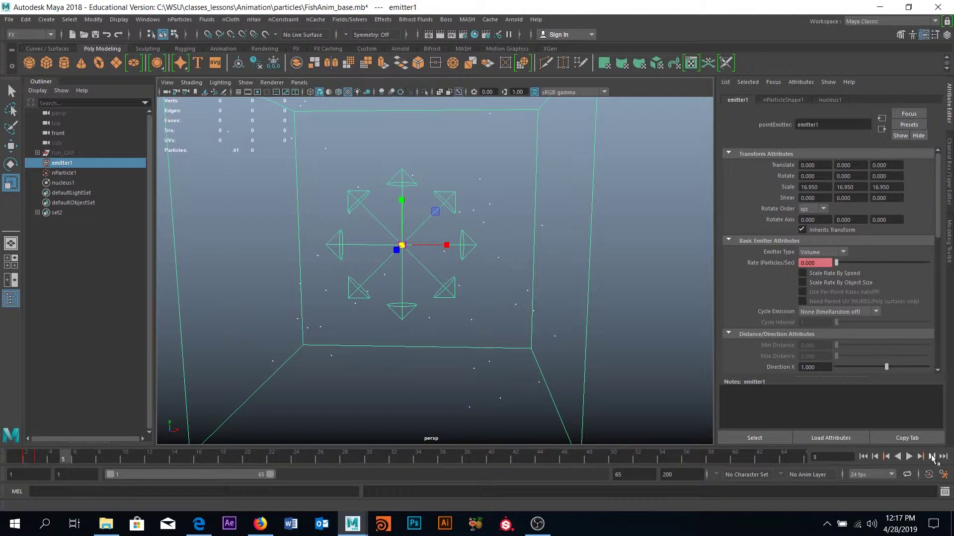
click(932, 457)
click(931, 457)
click(932, 457)
click(932, 457)
click(932, 457)
click(932, 457)
click(932, 457)
click(932, 457)
click(932, 457)
click(932, 457)
click(932, 457)
click(932, 457)
click(932, 457)
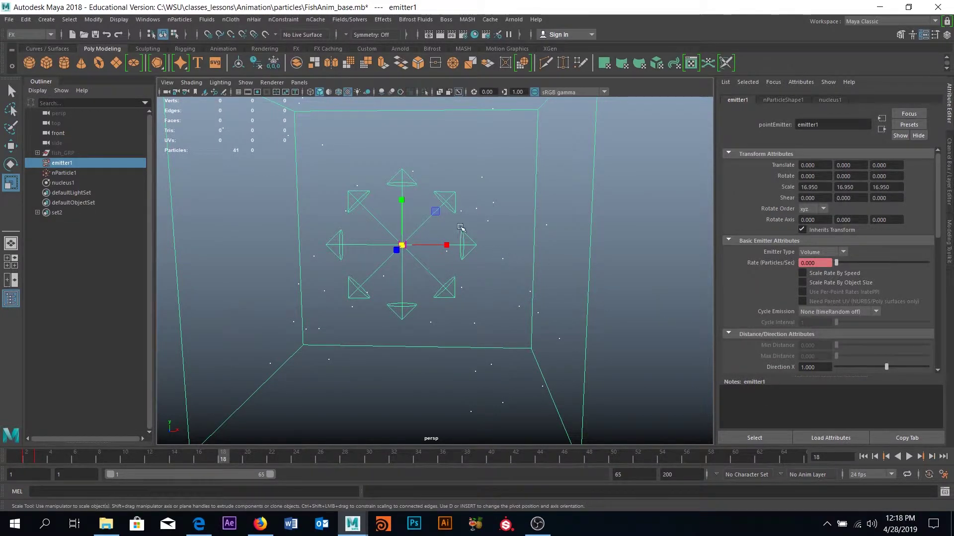
Review the emitter's speed and volume attributes, return to the first frame and view the whole emitter volume
scroll(818, 320, down, 4)
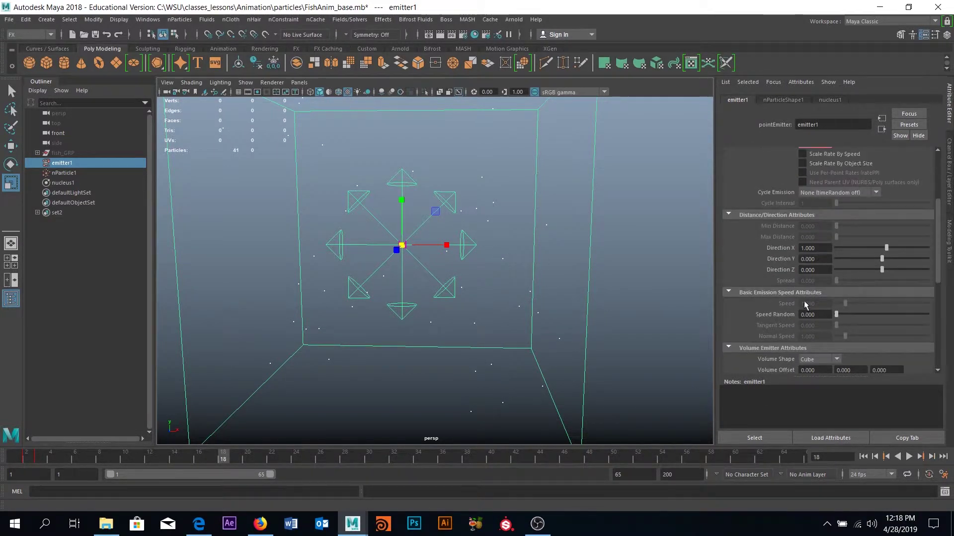
scroll(801, 311, down, 2)
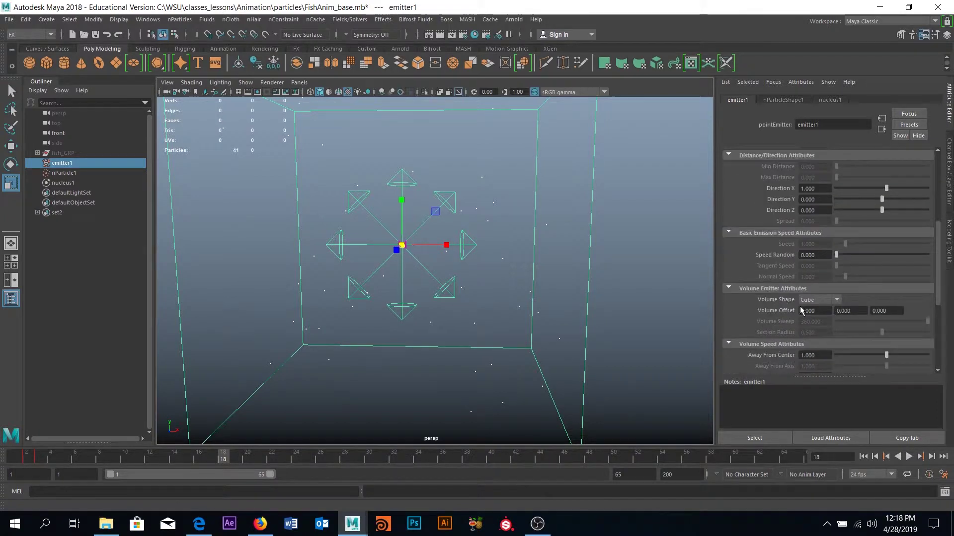
scroll(815, 338, down, 1)
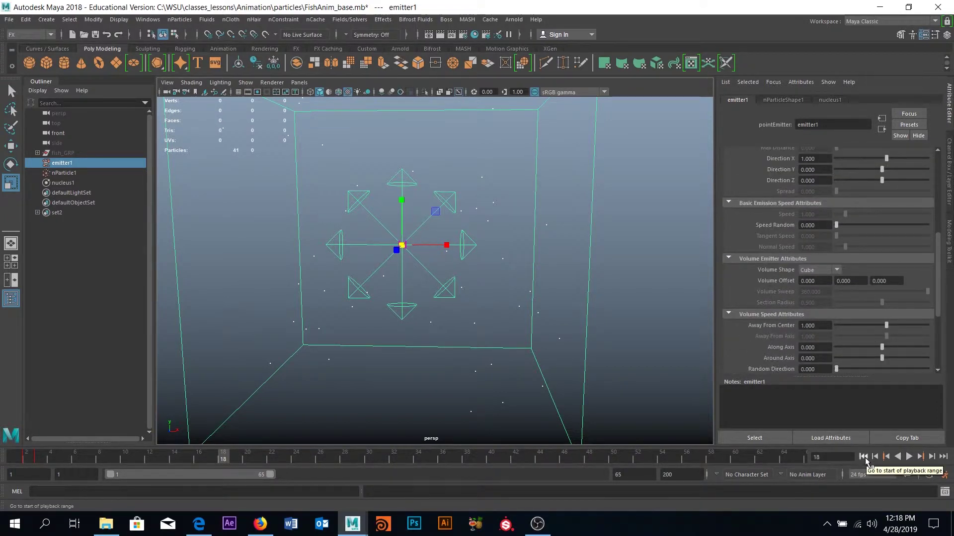
click(865, 461)
scroll(480, 231, down, 5)
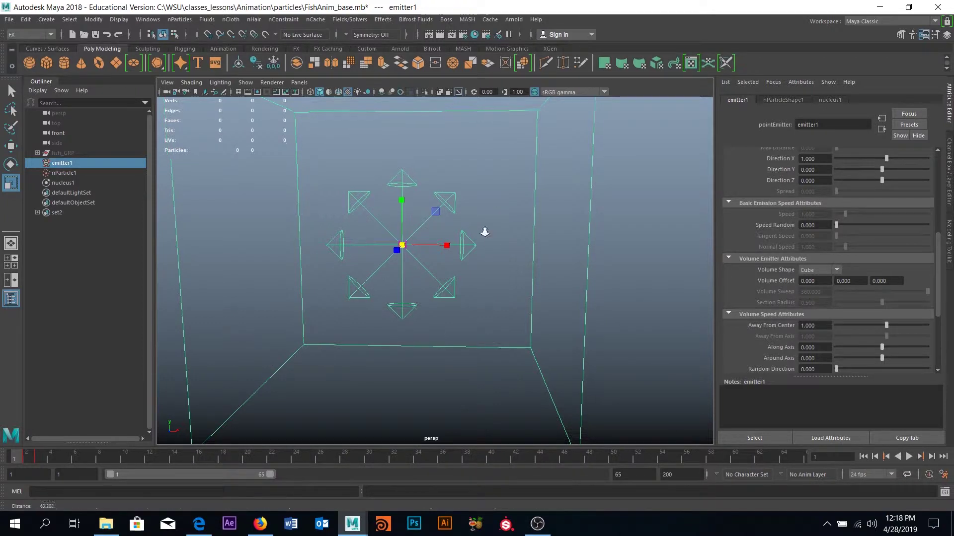
alt+drag(477, 234, 471, 237)
scroll(471, 237, up, 2)
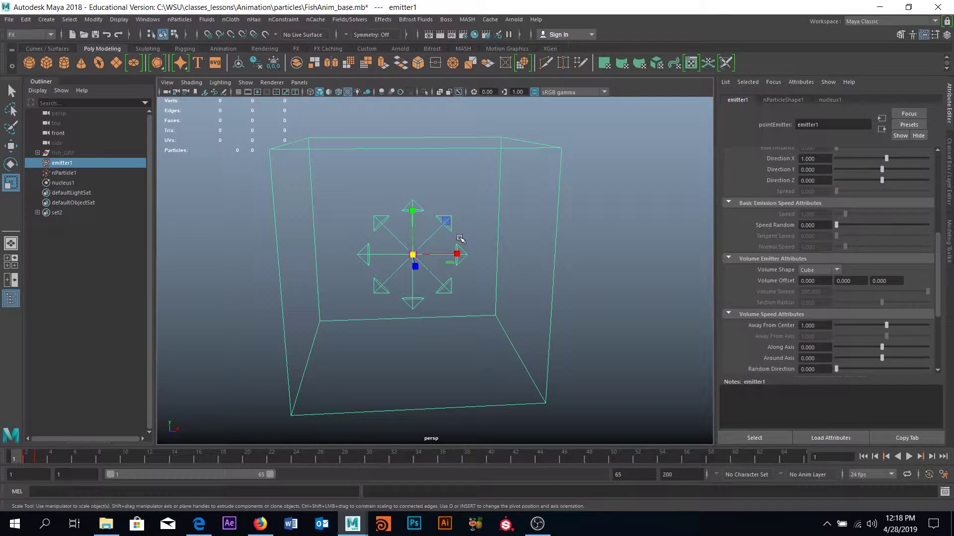
Expand fish_GRP to list its meshes and toggle the group's visibility on and back off
click(38, 153)
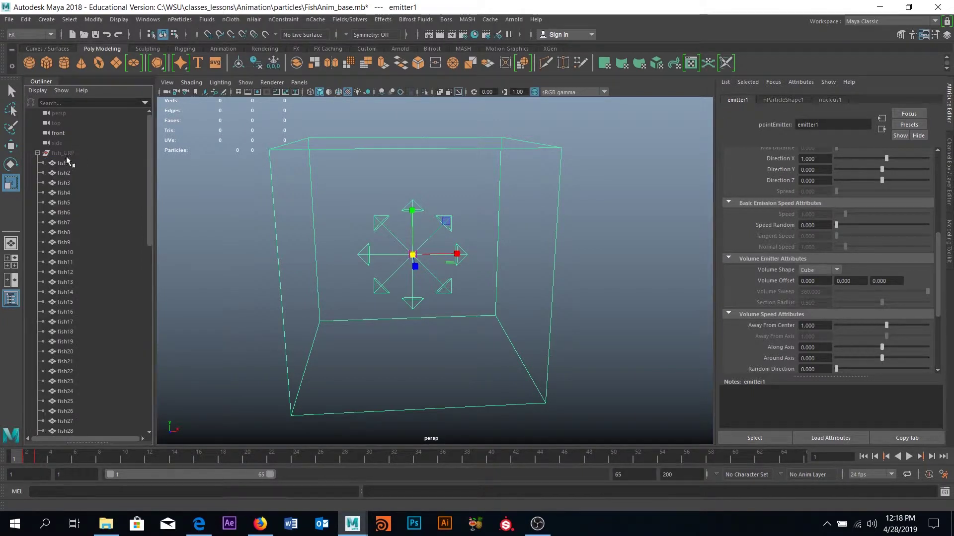
click(67, 153)
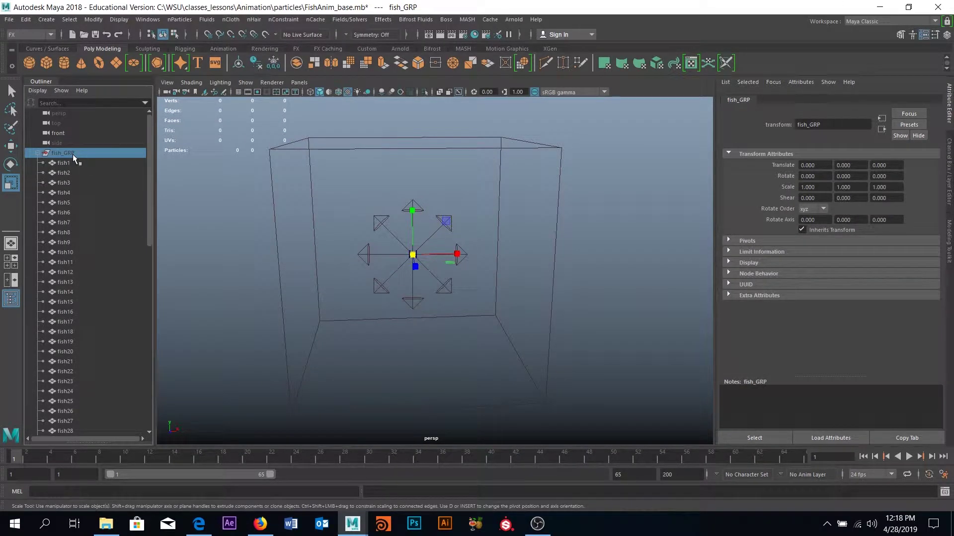
key(h)
key(h)
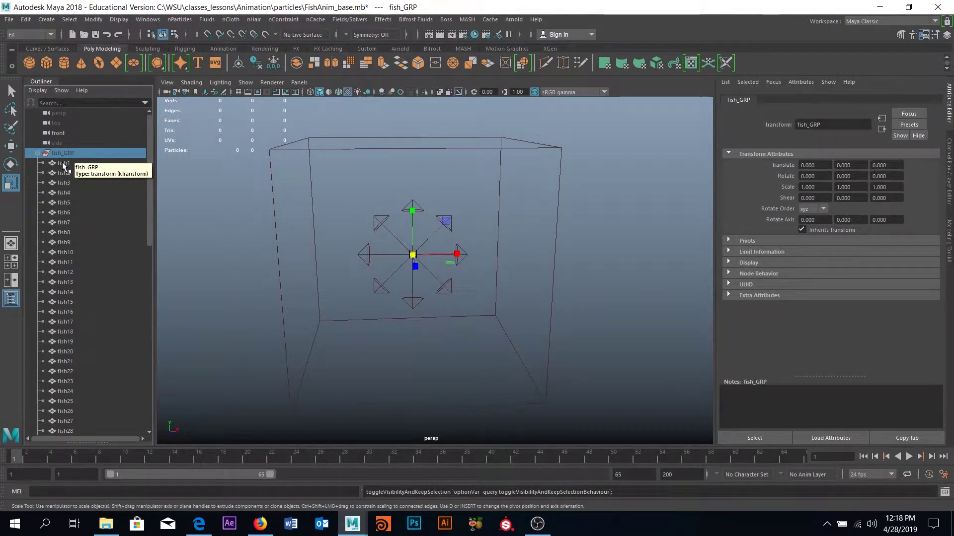
Create a particle instancer from fish1 through fish65 on nParticle1 and play the animation to check the instanced fish
click(63, 164)
scroll(97, 288, down, 10)
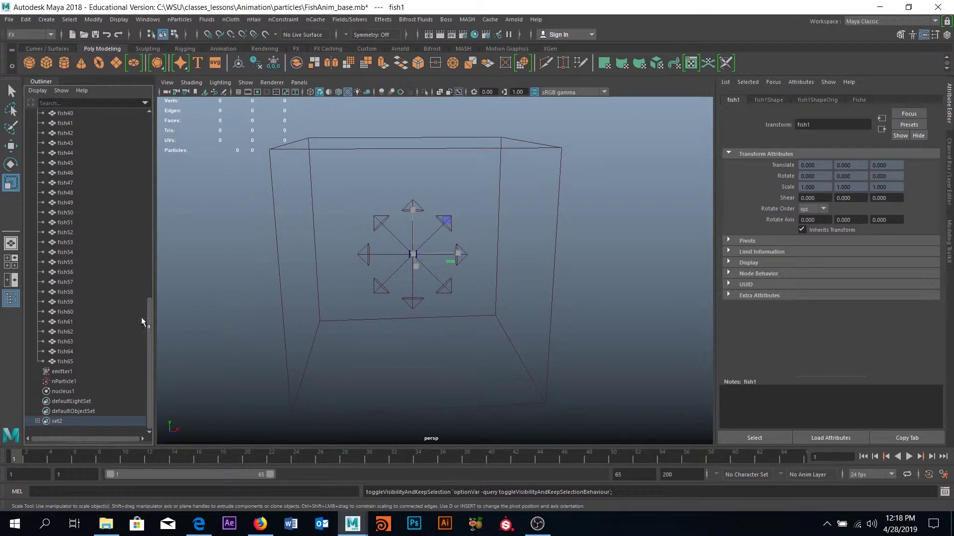
shift+click(73, 361)
scroll(79, 184, up, 15)
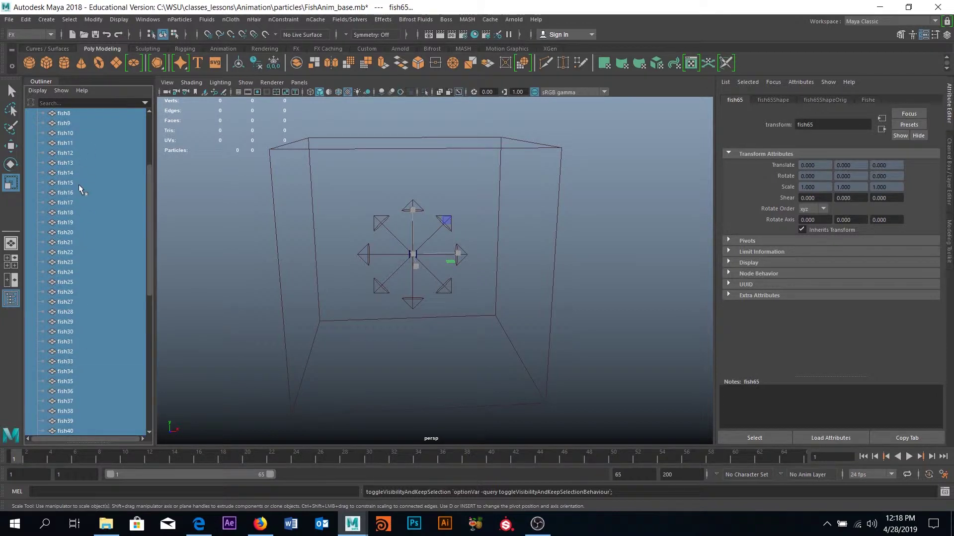
scroll(70, 237, down, 8)
scroll(70, 237, down, 7)
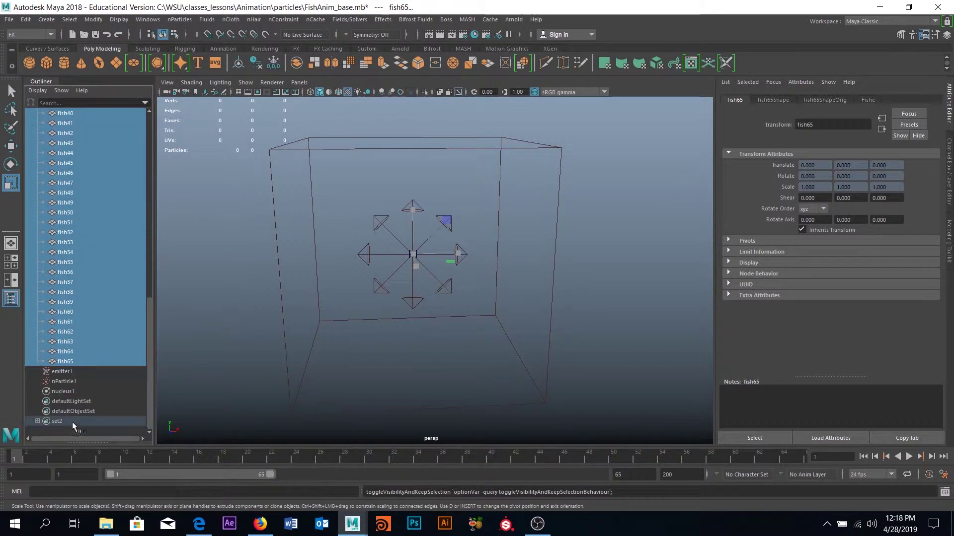
ctrl+click(64, 381)
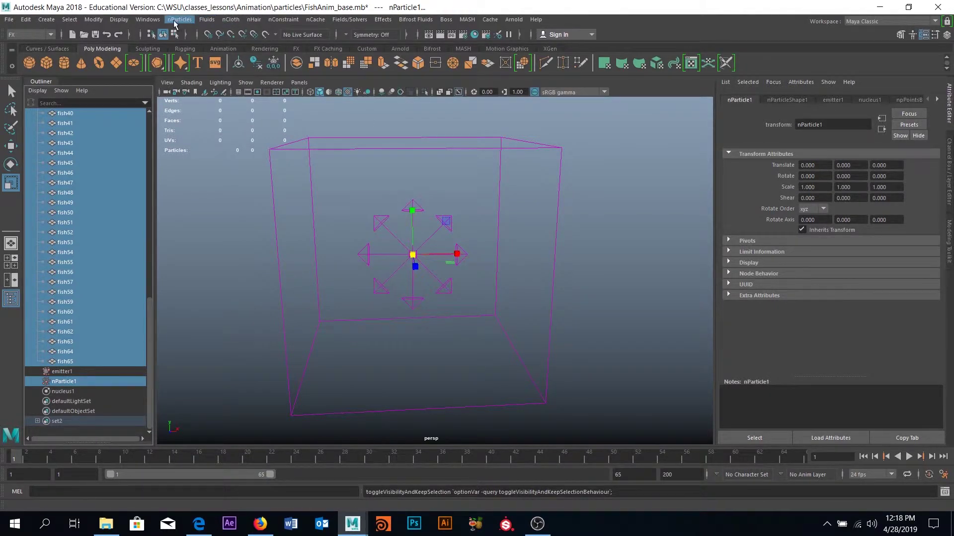
click(180, 20)
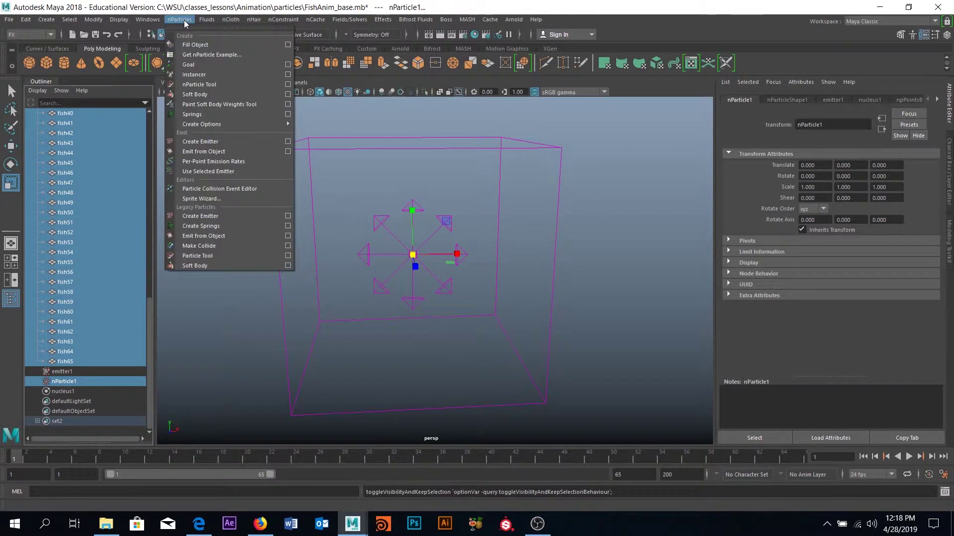
click(206, 75)
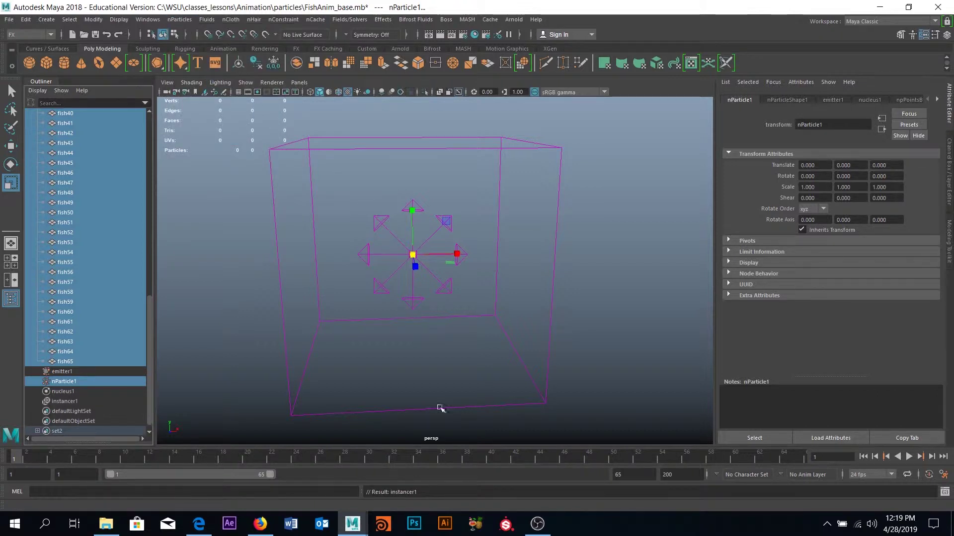
click(908, 457)
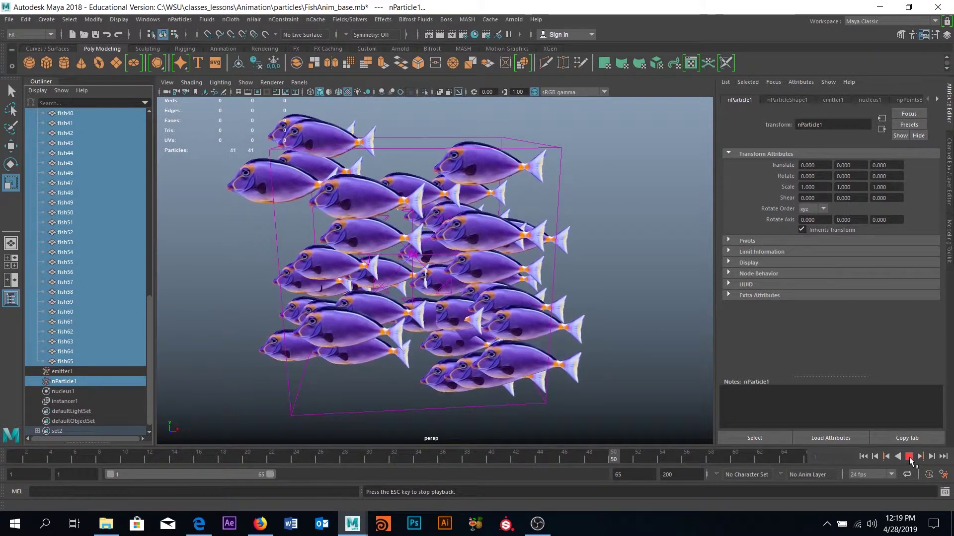
Stop the playback, collapse fish_GRP in the outliner and clear the selection
click(909, 457)
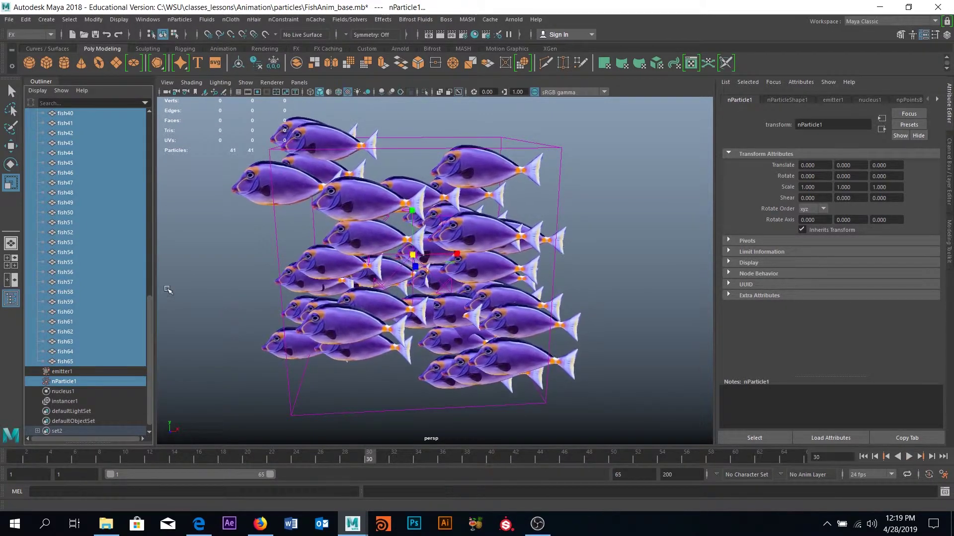
scroll(137, 290, up, 10)
scroll(137, 290, up, 2)
click(37, 153)
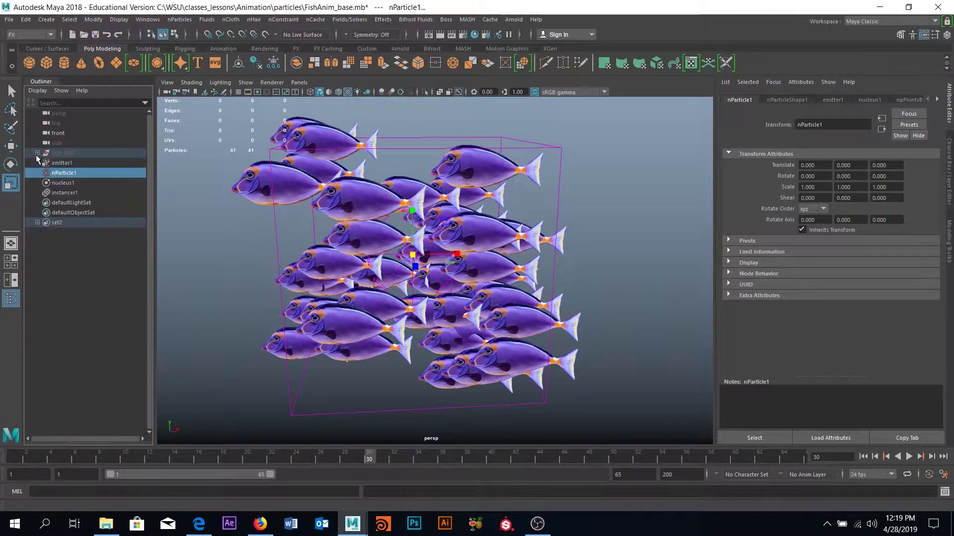
click(128, 229)
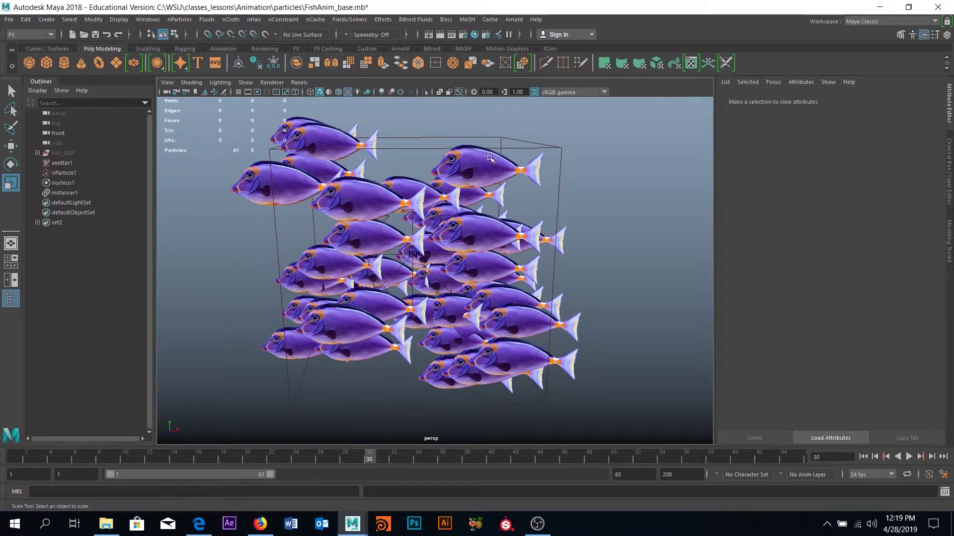
In nParticleShape1's Instancer (Geometry Replacement) rotation options, set Aim Direction to Velocity
click(68, 174)
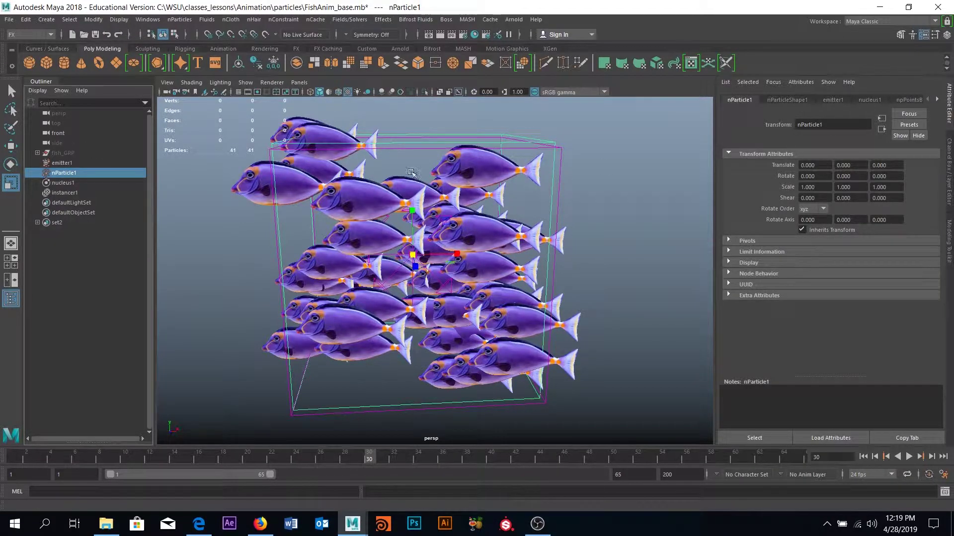
click(787, 99)
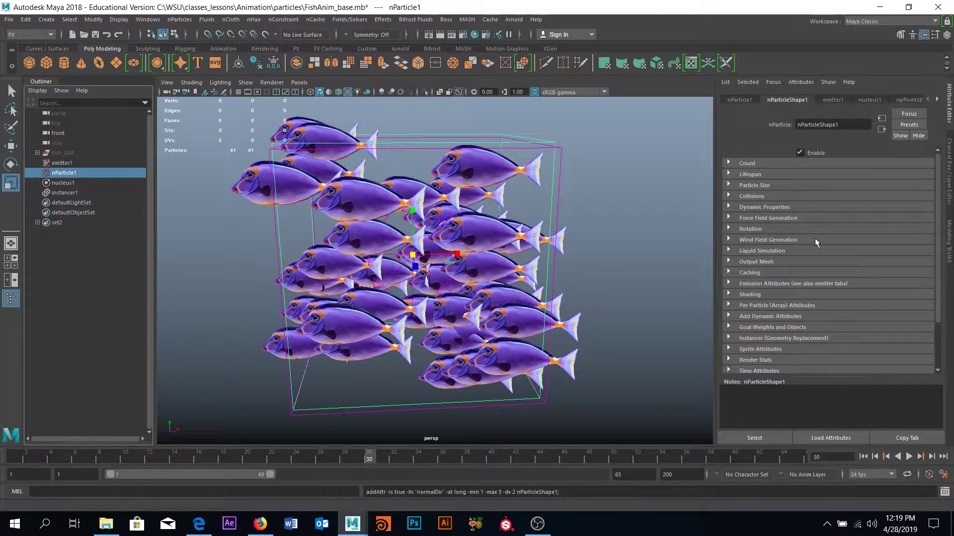
scroll(810, 247, down, 2)
scroll(799, 268, down, 1)
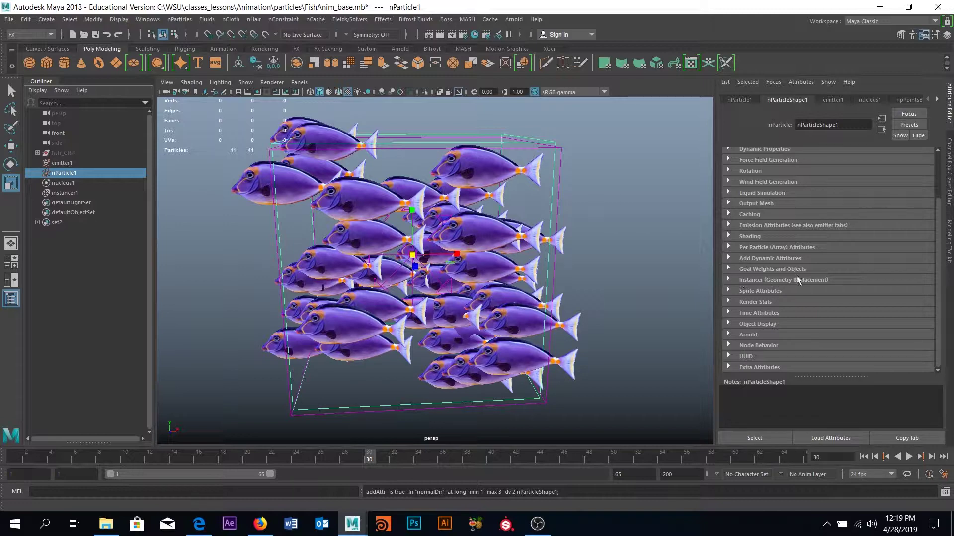
click(768, 276)
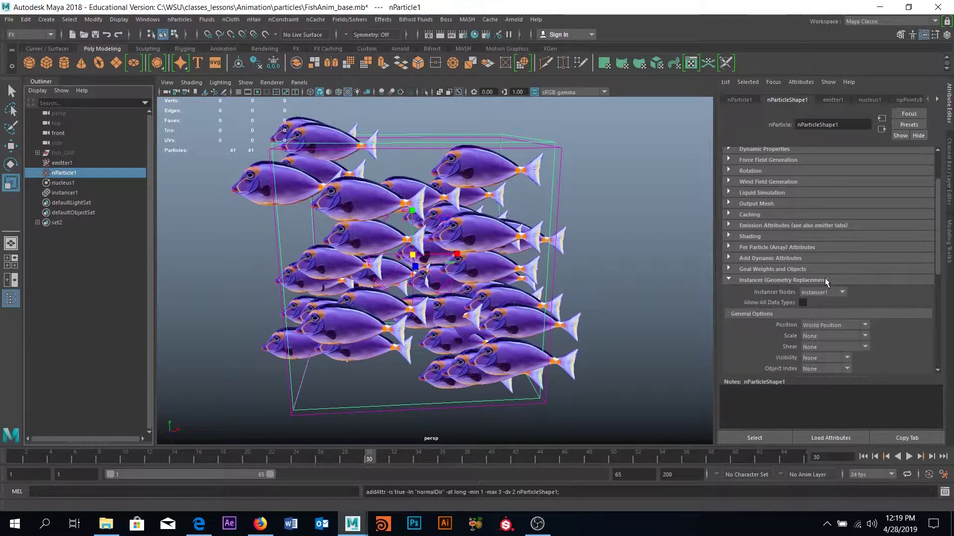
scroll(822, 258, down, 3)
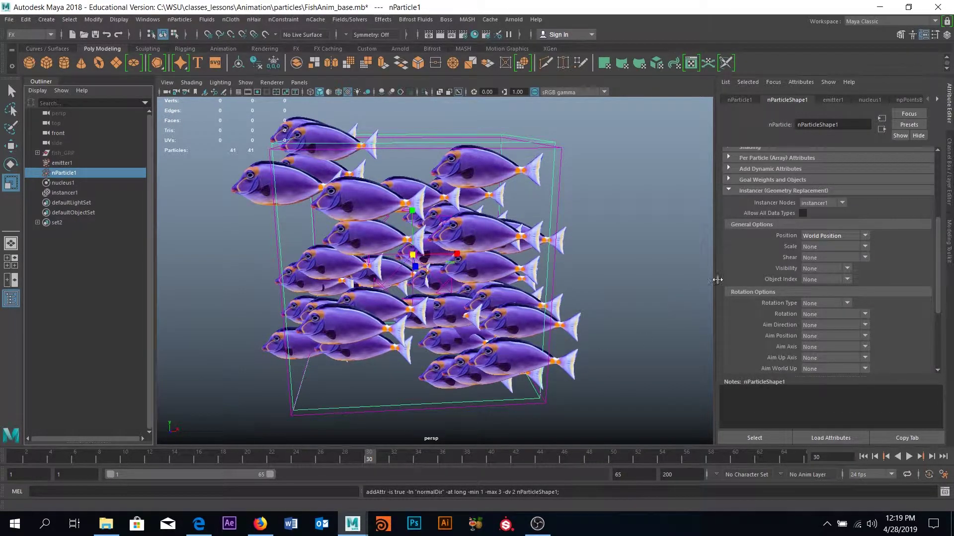
scroll(840, 250, down, 3)
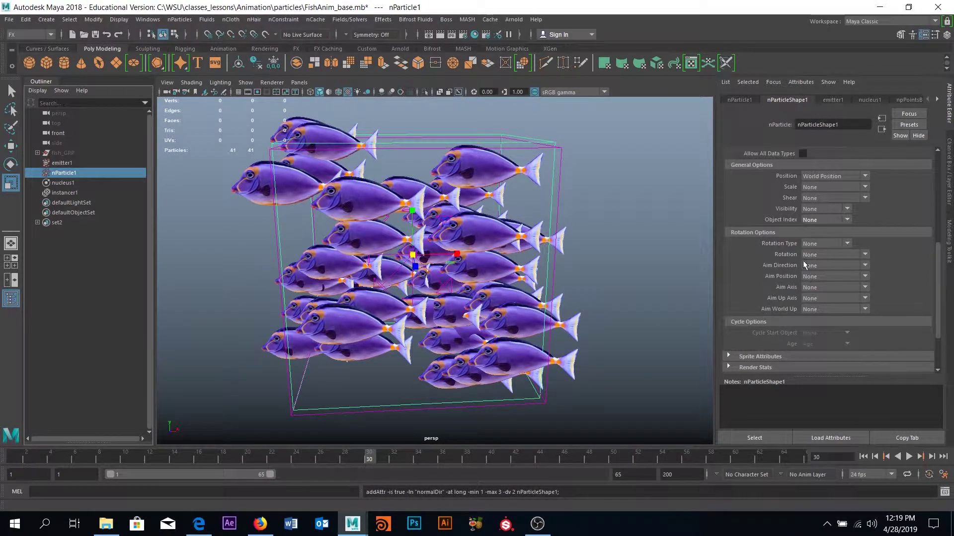
scroll(798, 232, up, 3)
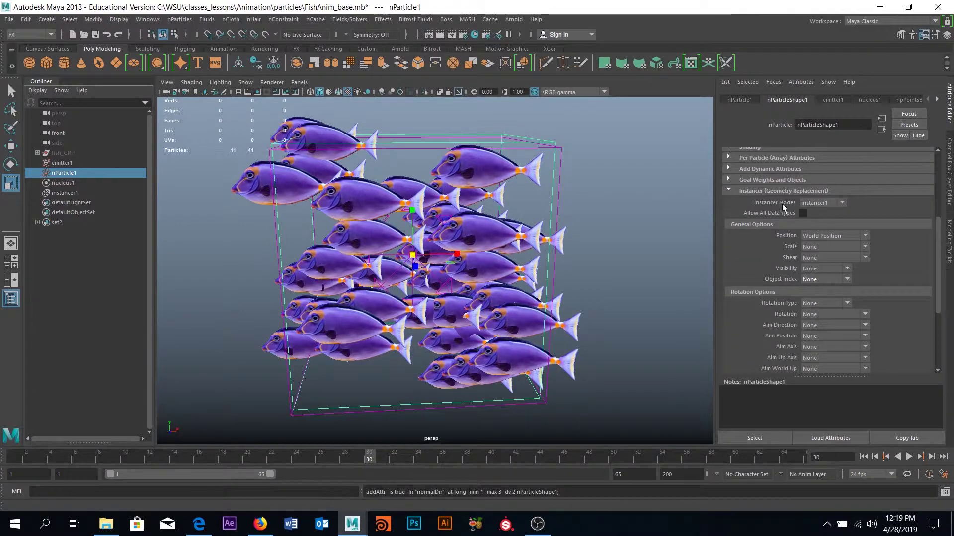
scroll(775, 347, down, 3)
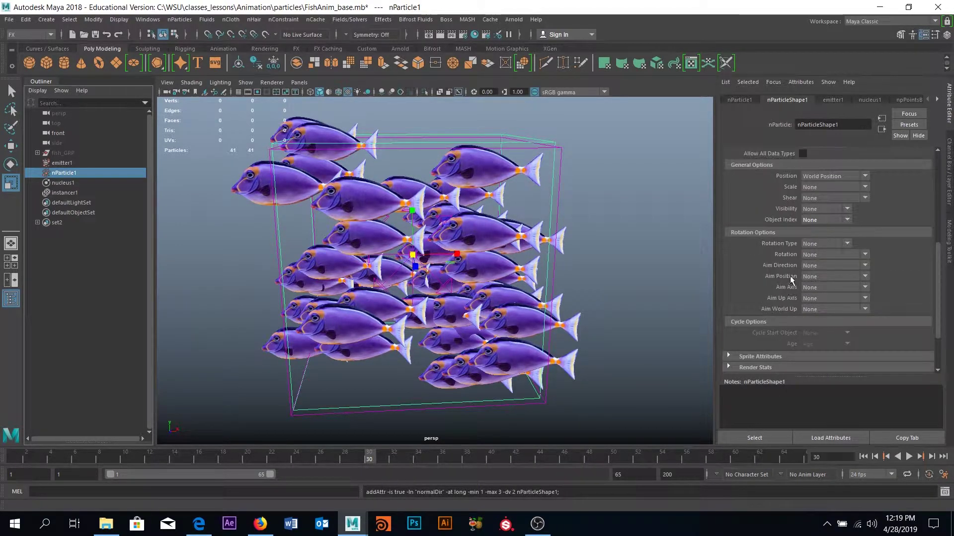
click(827, 265)
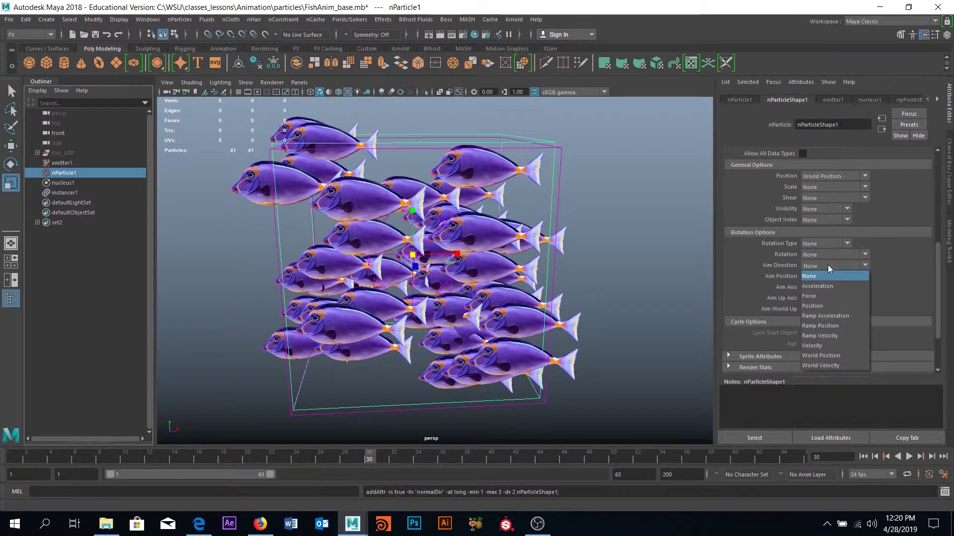
click(826, 346)
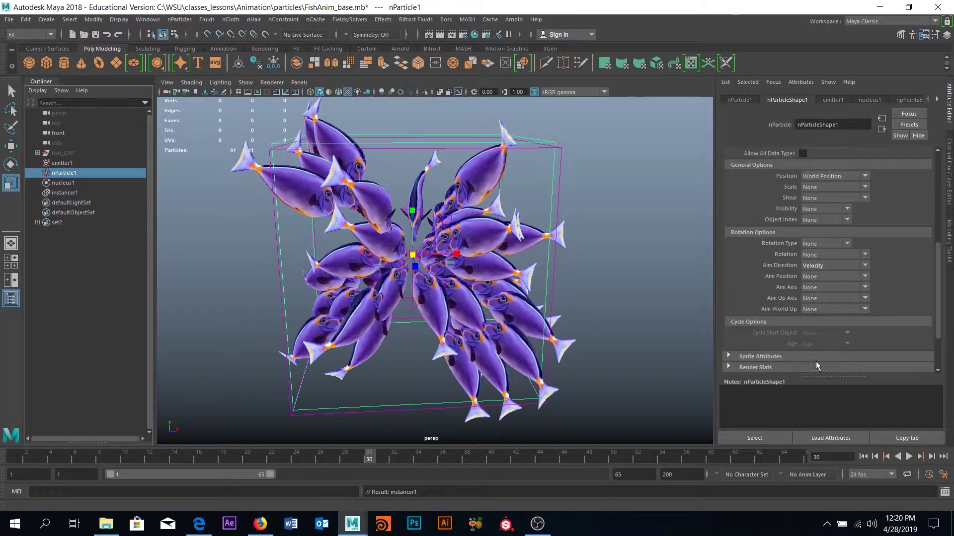
Play the animation from the first frame, stop it and inspect the fish orientation from several angles and distances
click(863, 457)
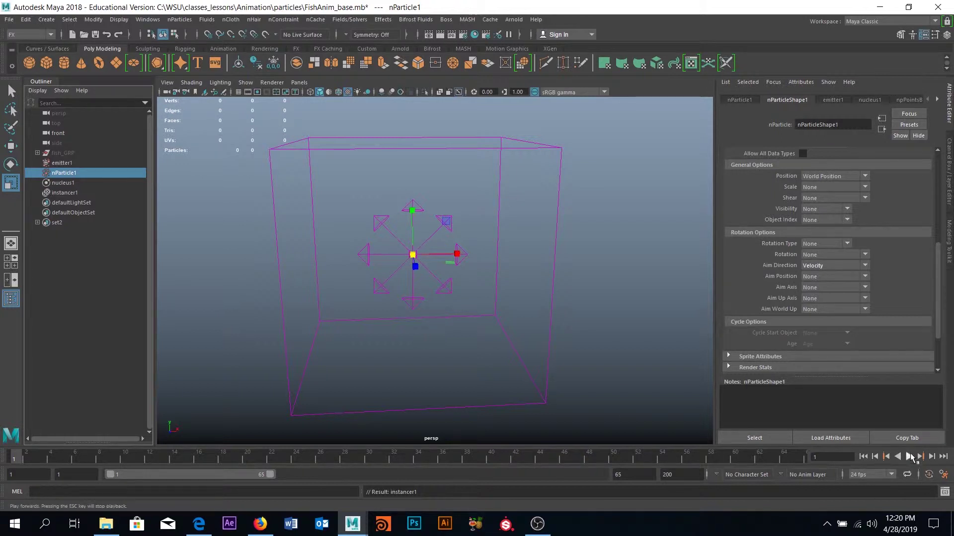
click(910, 457)
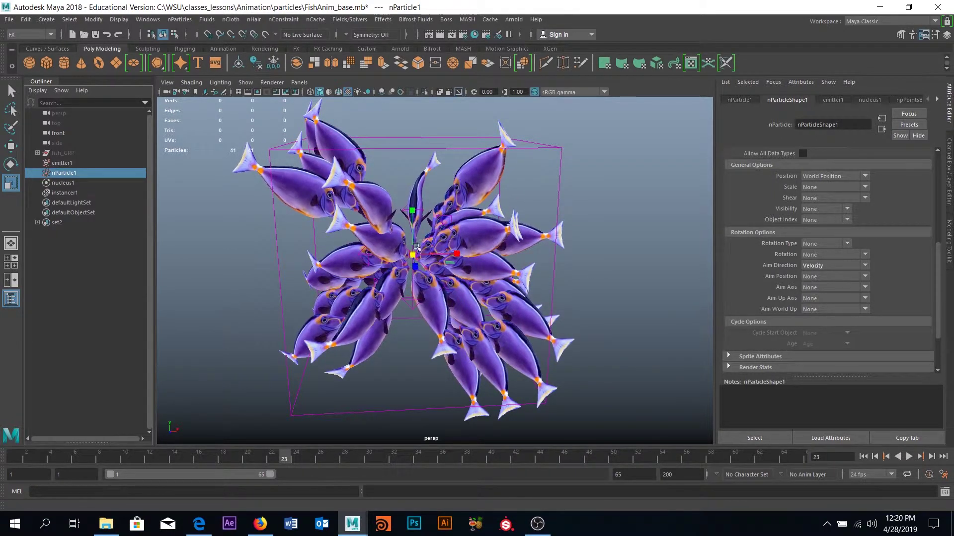
alt+drag(419, 217, 469, 246)
alt+right_drag(470, 245, 473, 237)
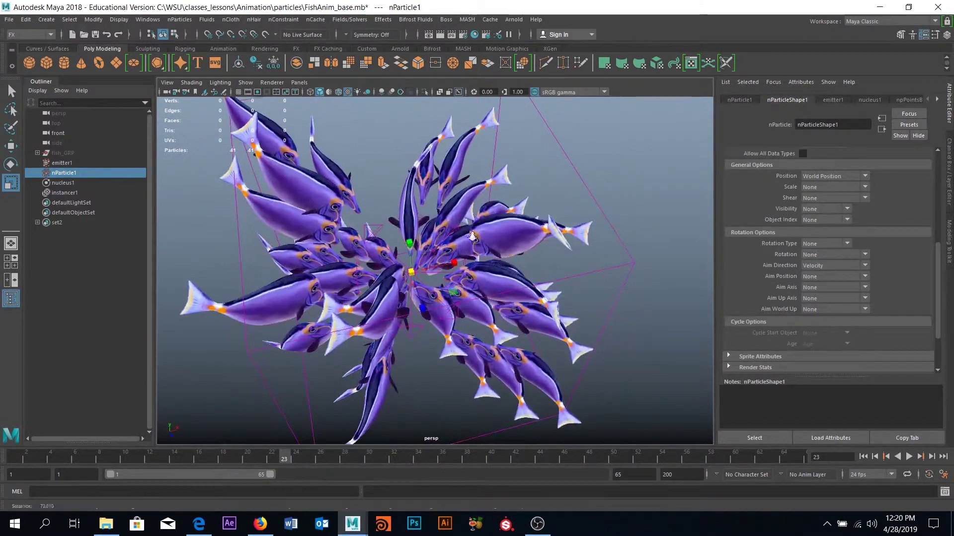
alt+drag(473, 237, 571, 315)
alt+drag(524, 230, 497, 204)
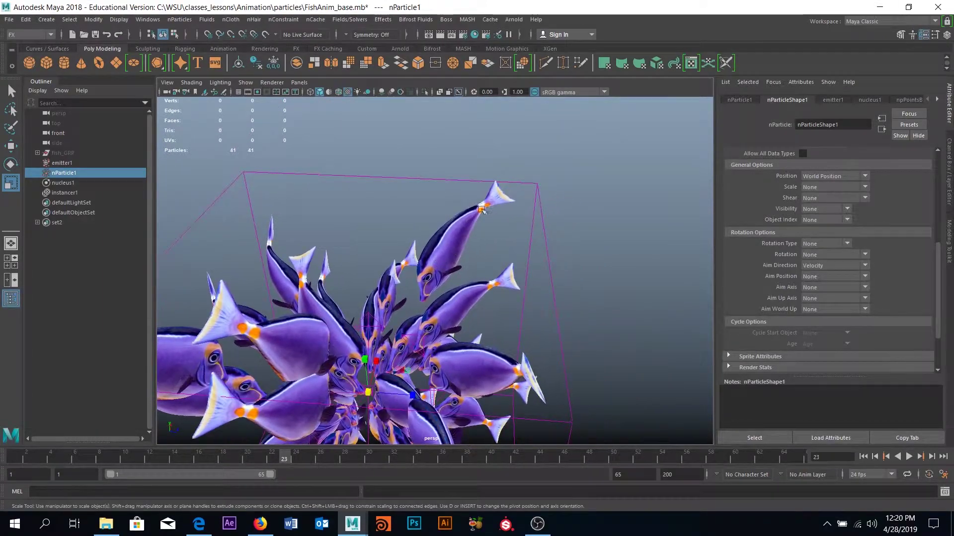
alt+right_drag(474, 218, 404, 277)
alt+drag(403, 276, 483, 289)
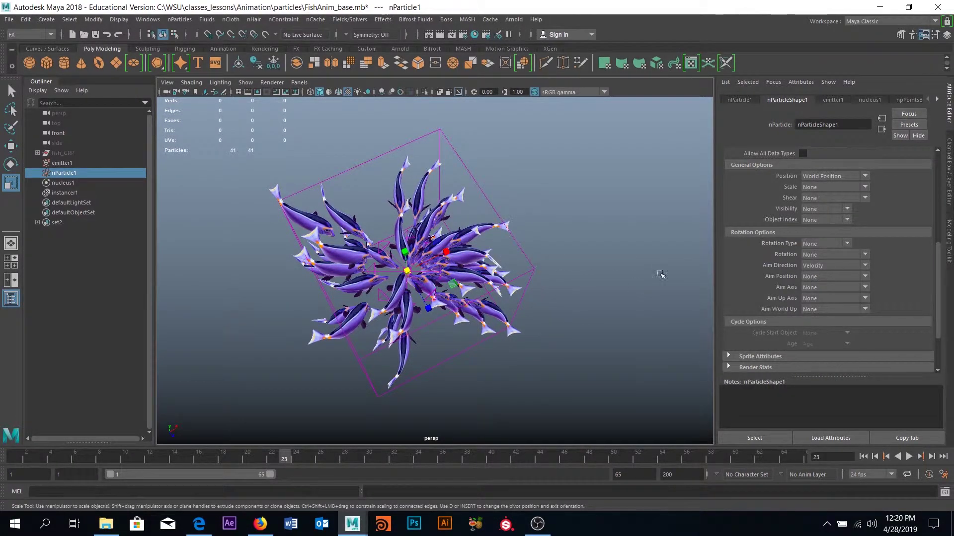
Replay the emission from frame 1, view the fish from another side and return to frame 1
drag(201, 462, 15, 457)
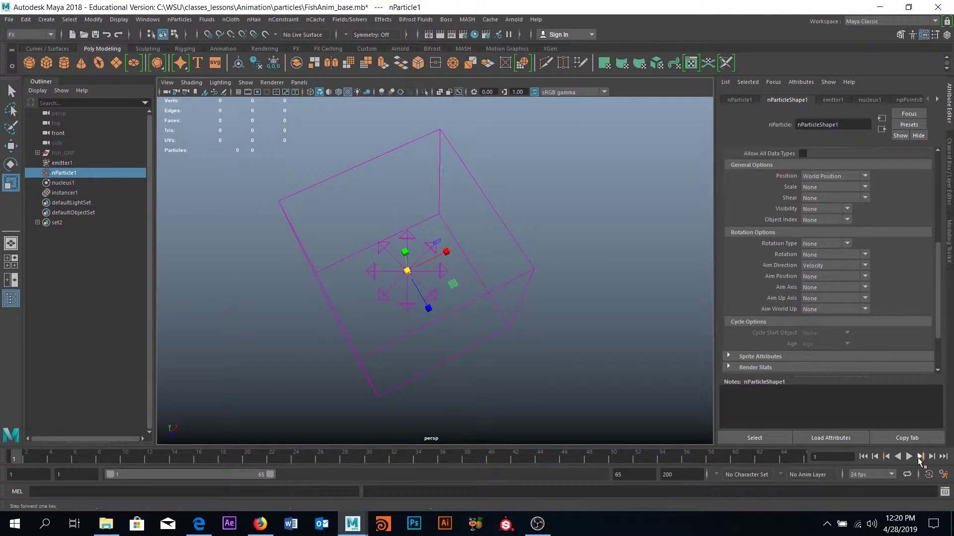
click(910, 457)
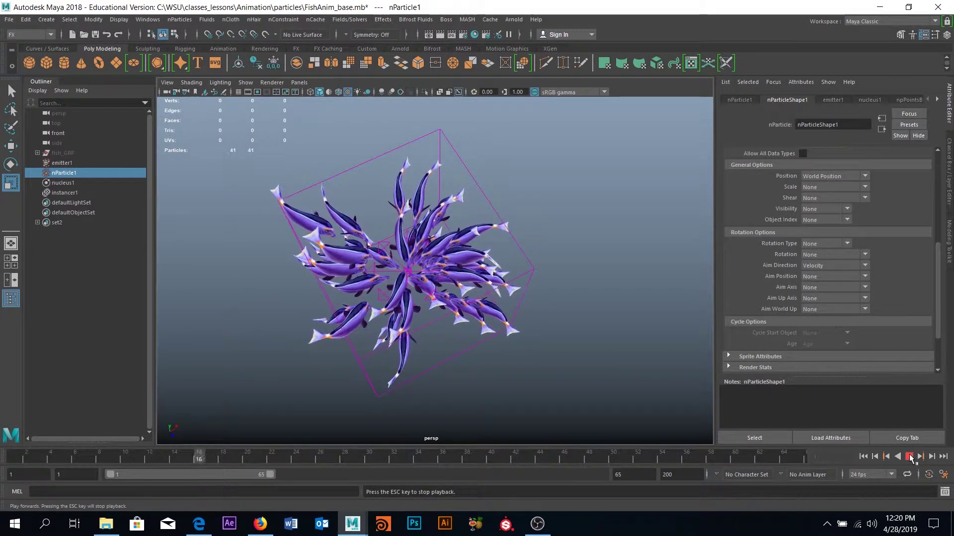
click(910, 457)
key(r)
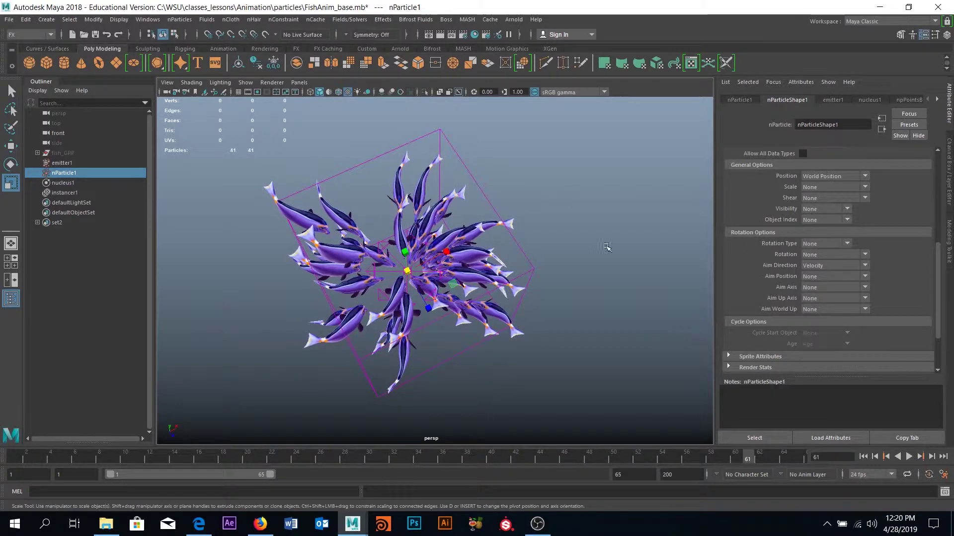
alt+drag(605, 247, 479, 249)
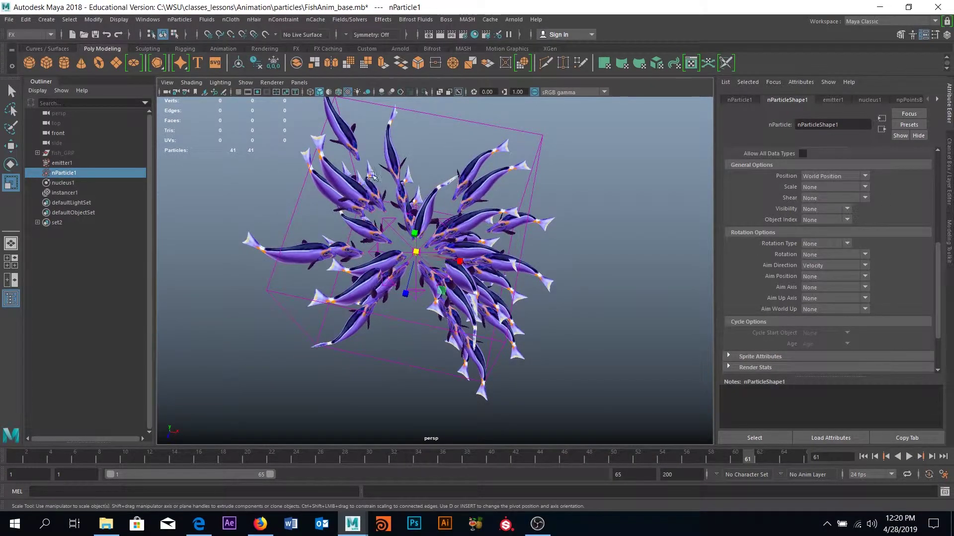
drag(68, 460, 13, 459)
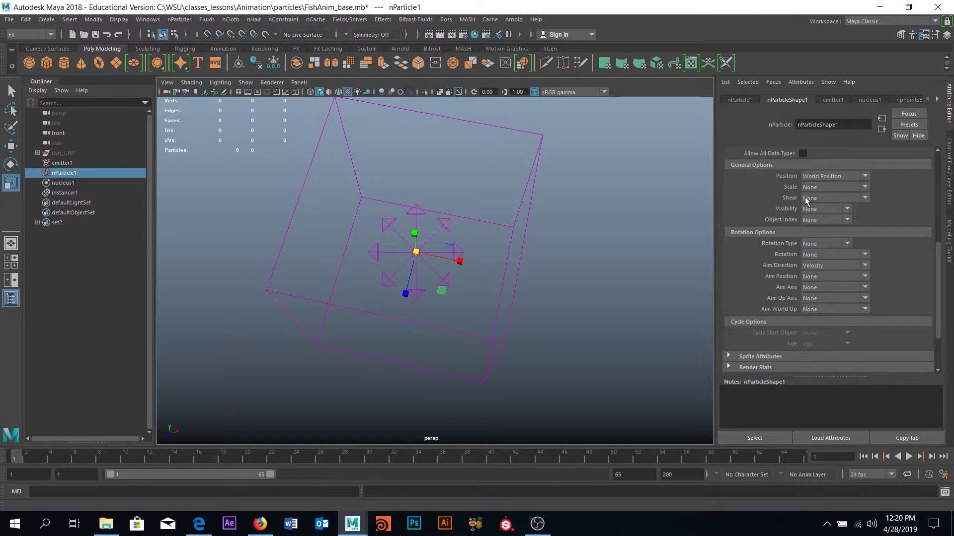
Set the Cycle option of instancer1 to Sequential
scroll(829, 225, up, 5)
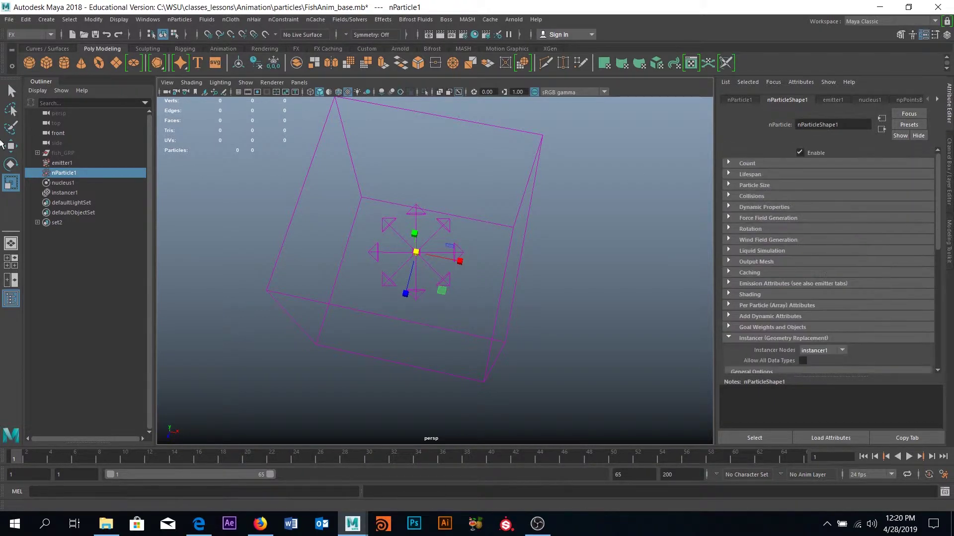
click(68, 194)
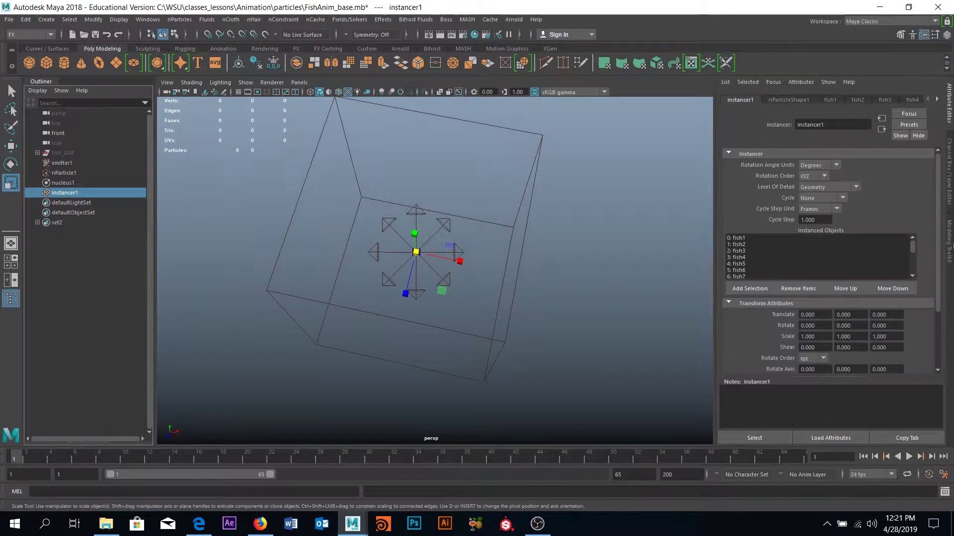
click(949, 239)
click(949, 102)
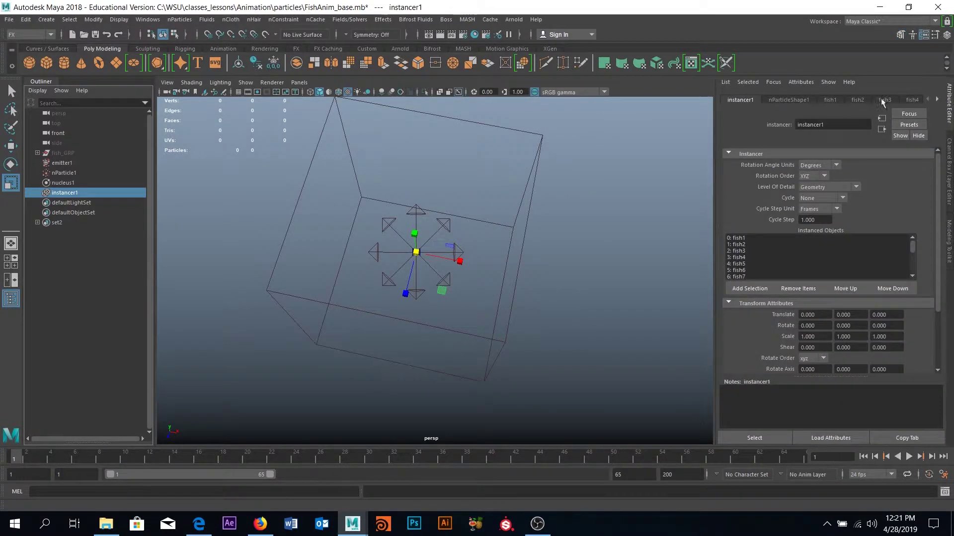
click(810, 197)
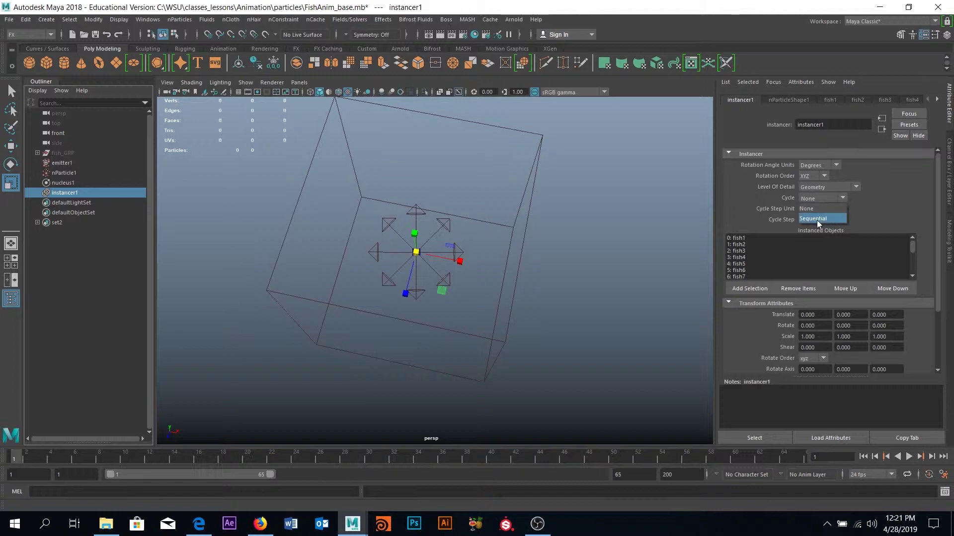
click(816, 220)
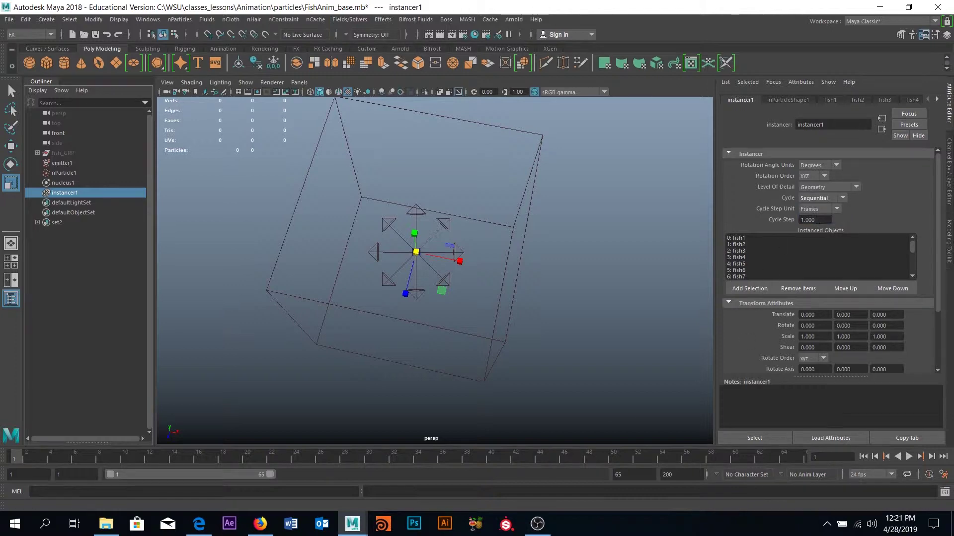
Play the animation twice to check the cycling fish poses and return to the first frame
click(909, 457)
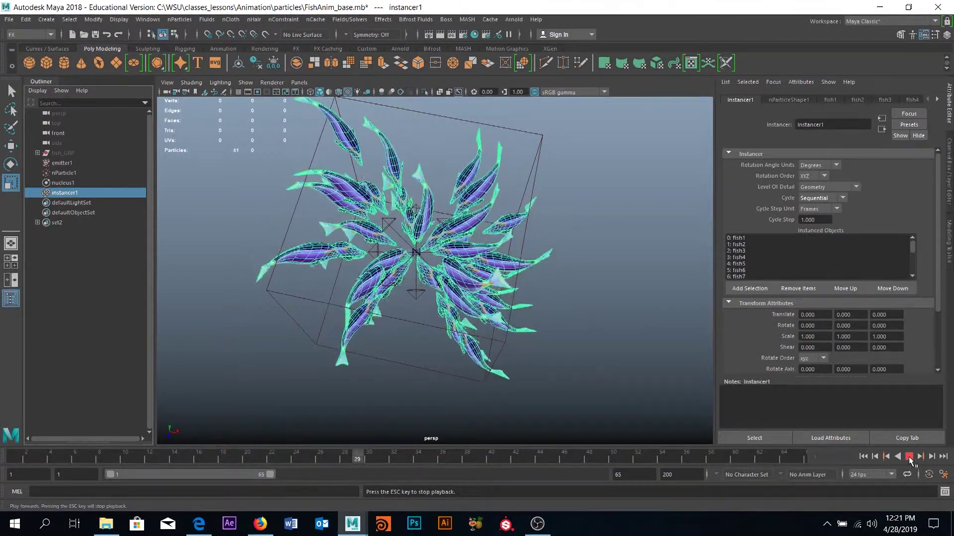
click(908, 457)
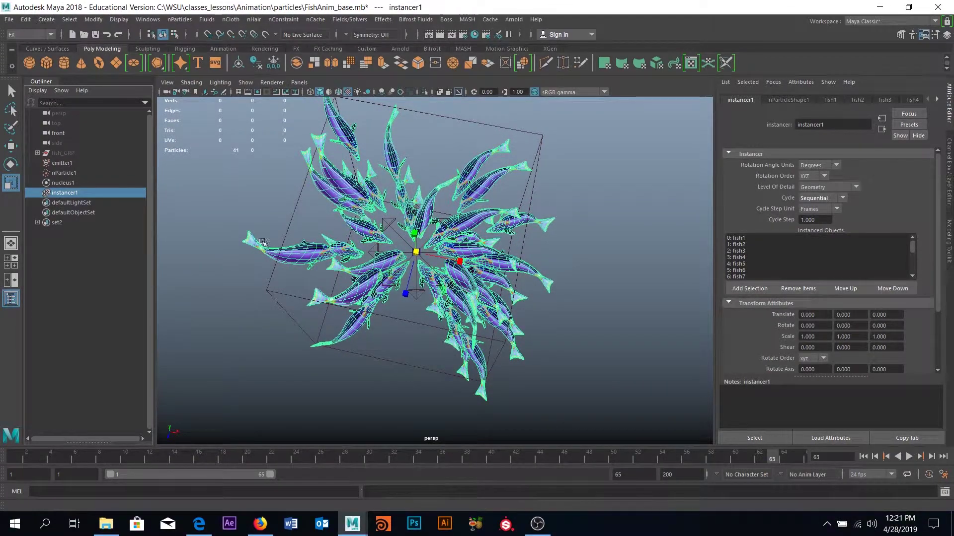
click(908, 456)
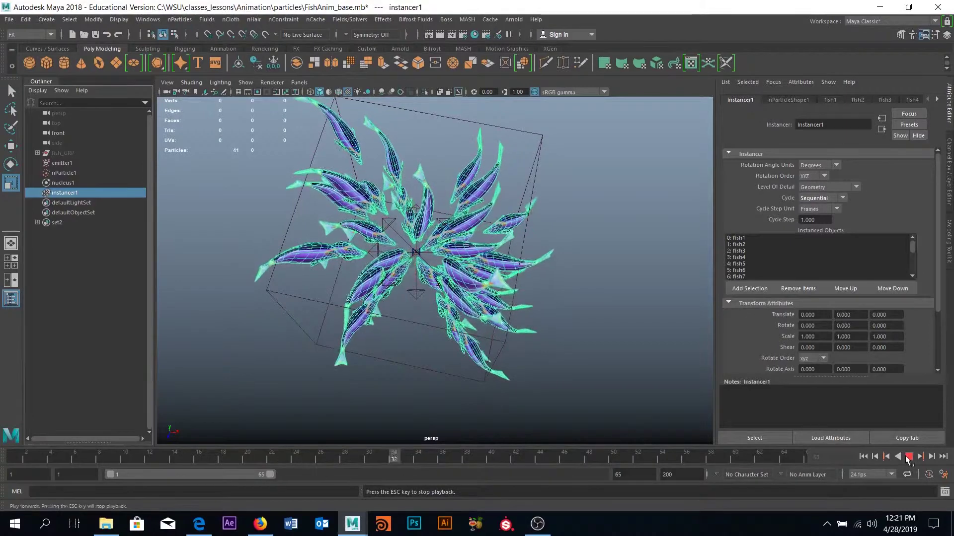
click(909, 456)
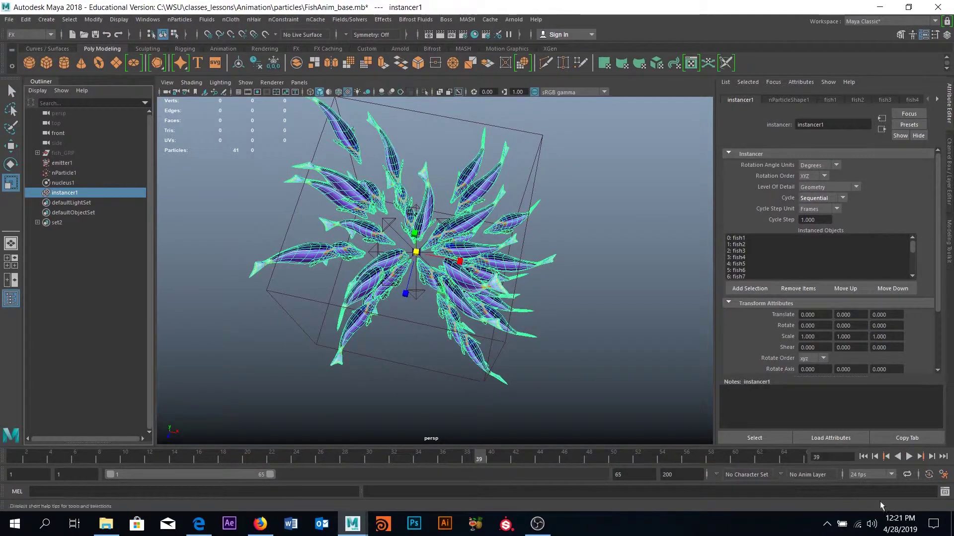
click(873, 457)
click(862, 456)
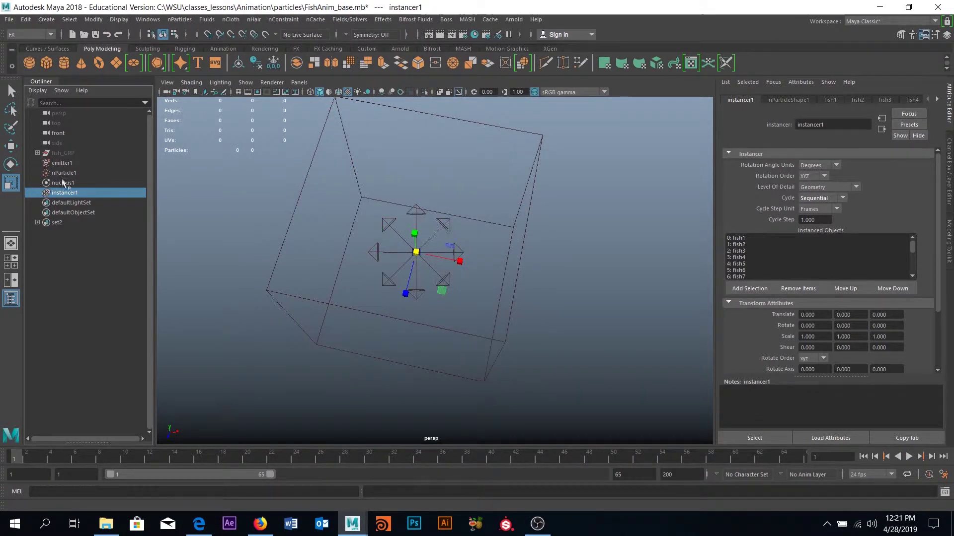
Expand nParticle1's per-particle and dynamic attribute sections and start adding a general attribute to nParticleShape1
click(79, 173)
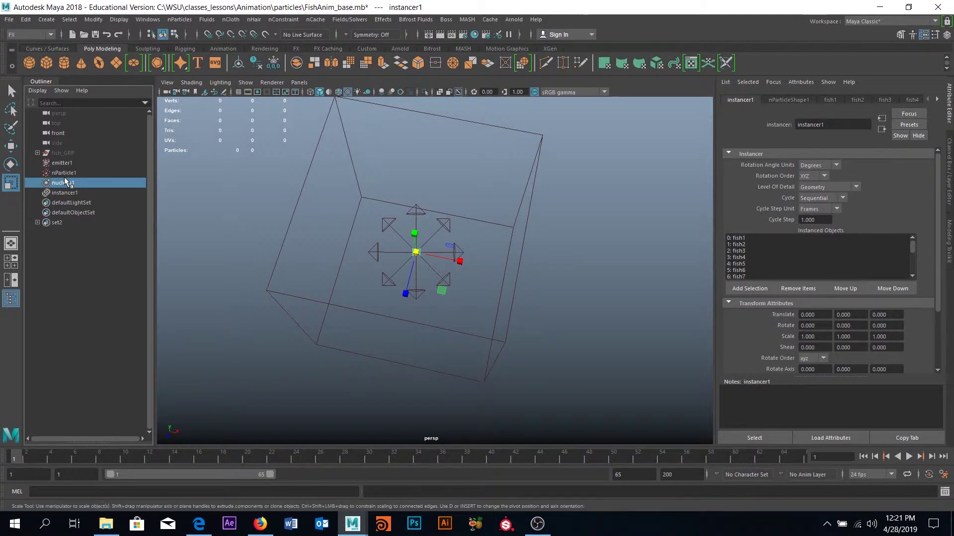
scroll(818, 176, down, 8)
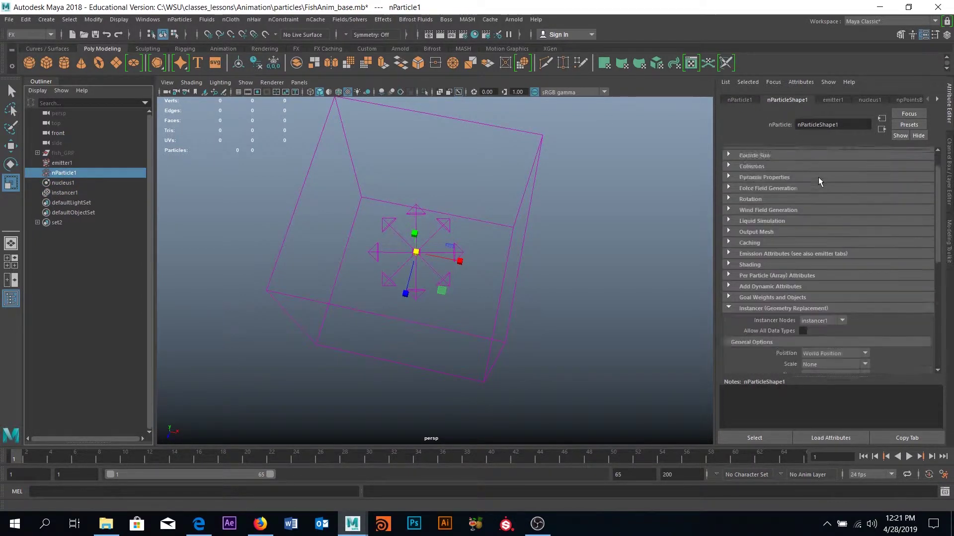
scroll(849, 237, down, 2)
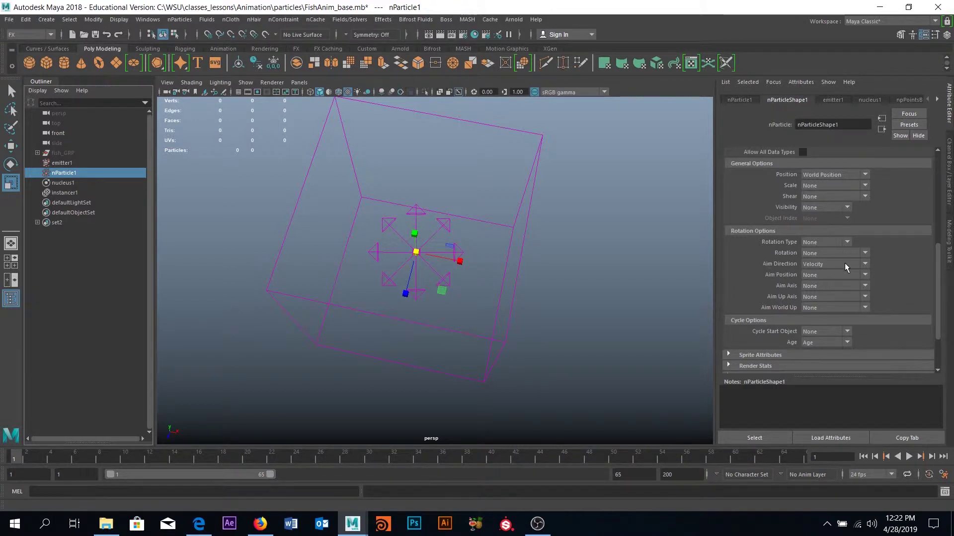
scroll(844, 265, down, 3)
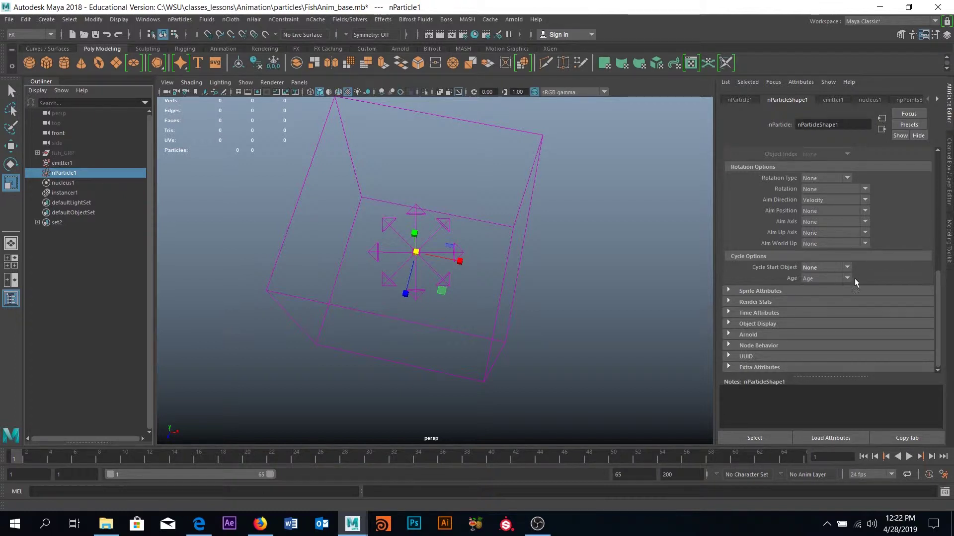
scroll(869, 273, up, 4)
scroll(878, 294, up, 3)
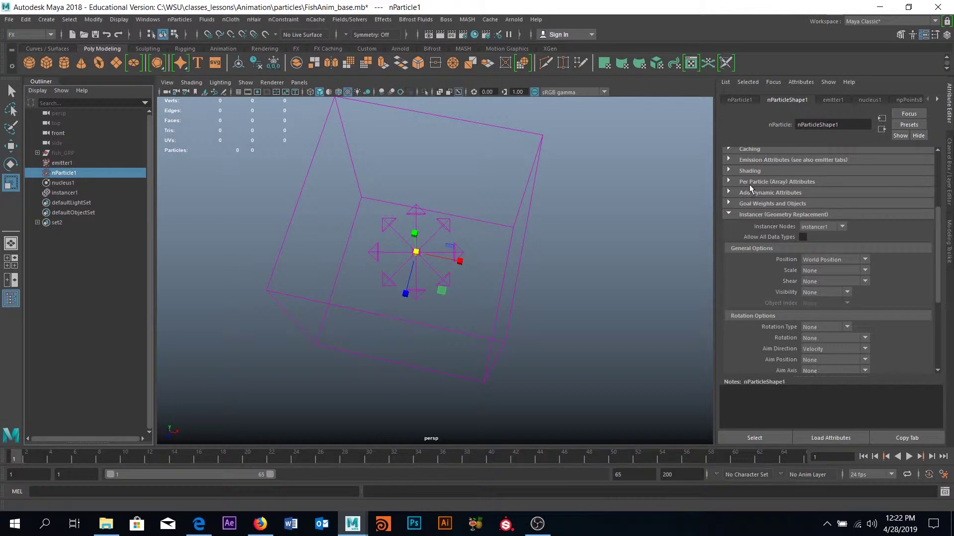
click(802, 181)
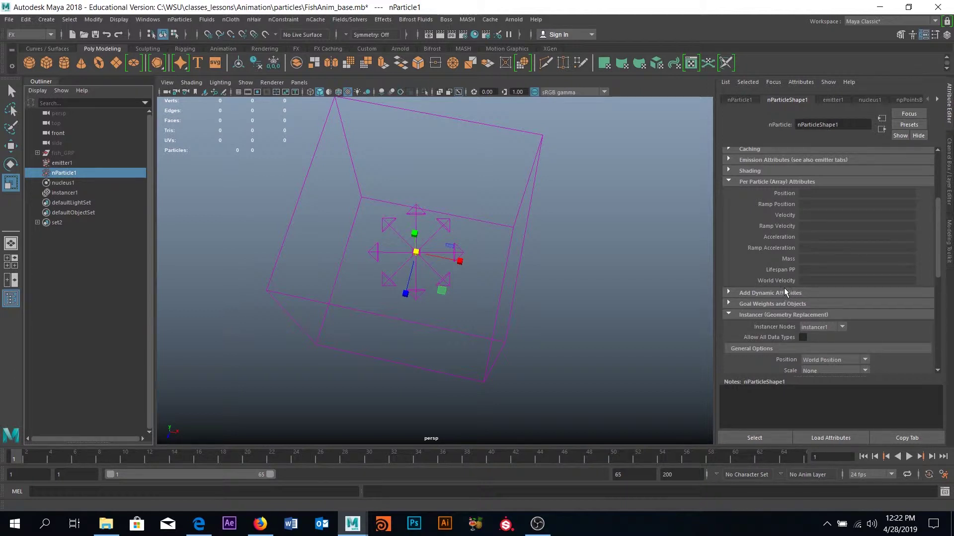
click(755, 294)
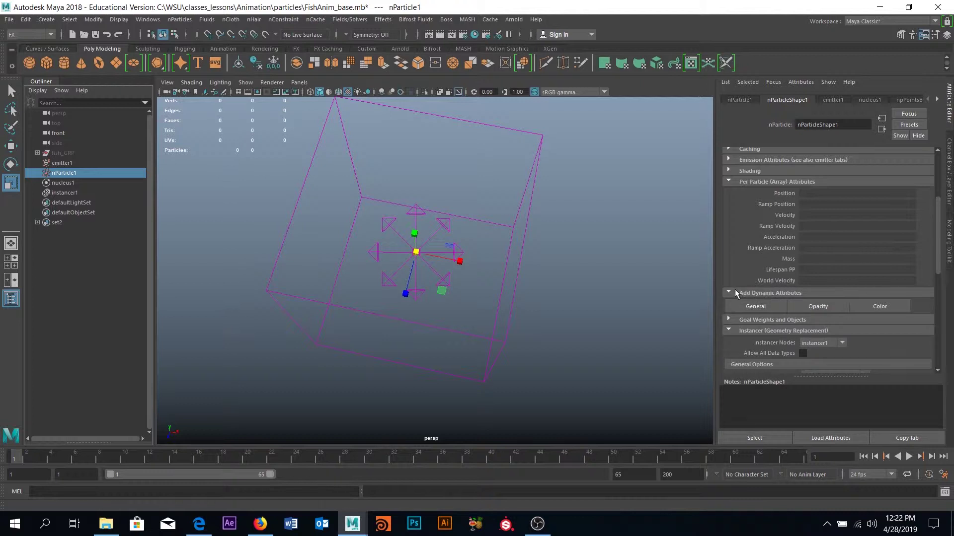
click(758, 308)
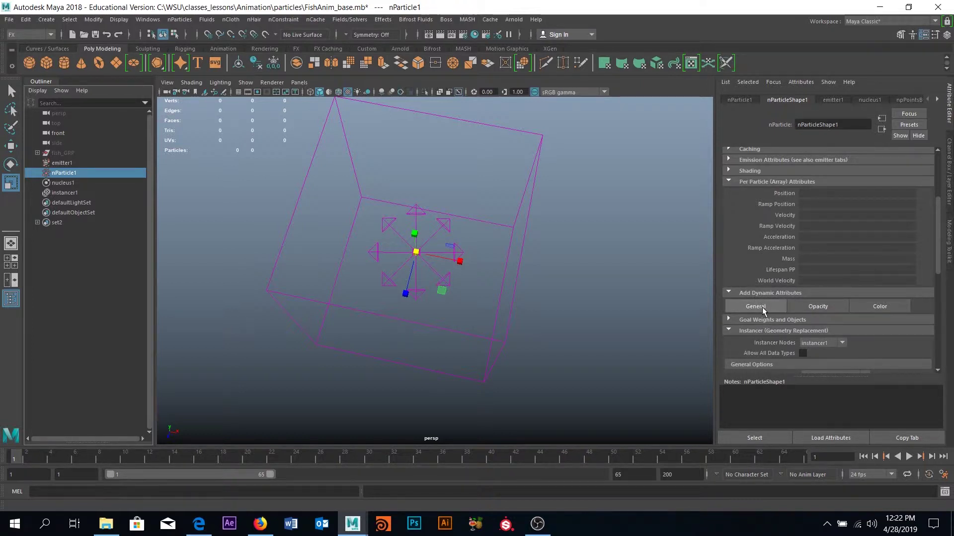
drag(448, 187, 359, 139)
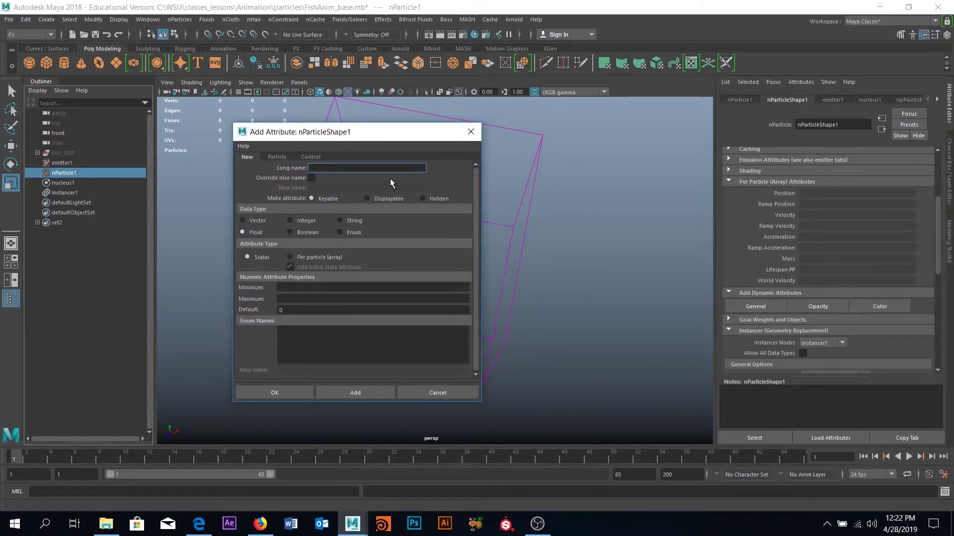
Add a keyable per-particle vector attribute named myVelocity to nParticleShape1, keeping the initial state attribute option
click(331, 169)
text(myVelocity)
drag(310, 168, 317, 169)
click(317, 169)
double_click(328, 169)
drag(334, 134, 564, 130)
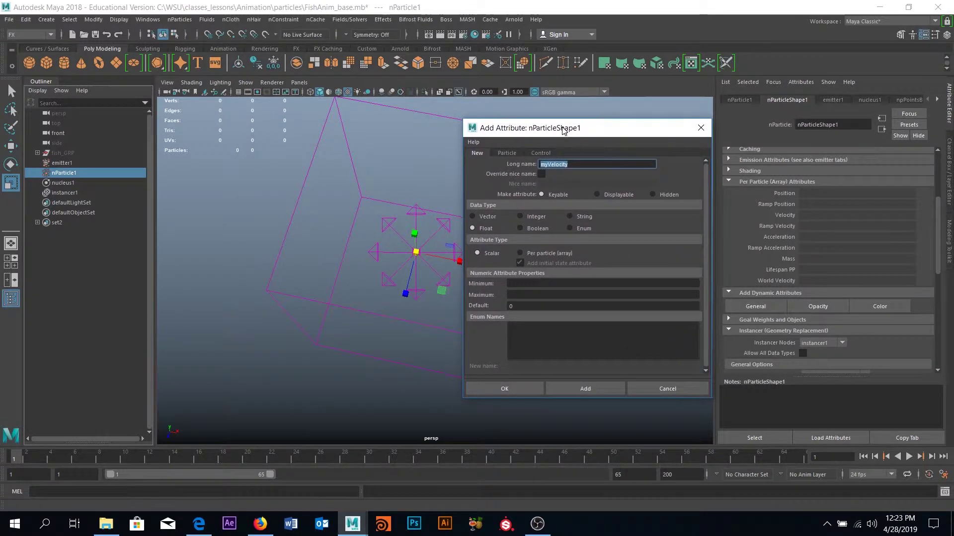
click(474, 216)
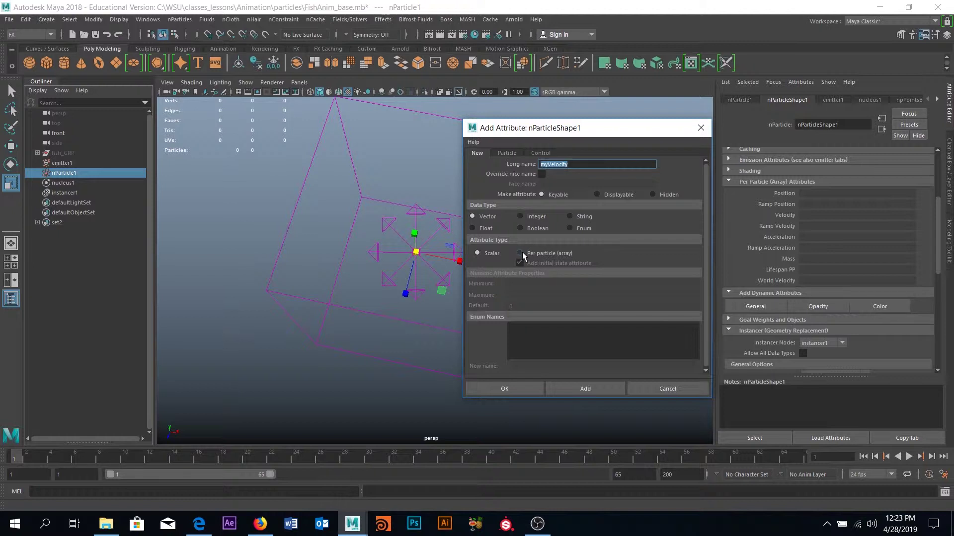
click(483, 220)
click(523, 252)
click(472, 217)
click(520, 254)
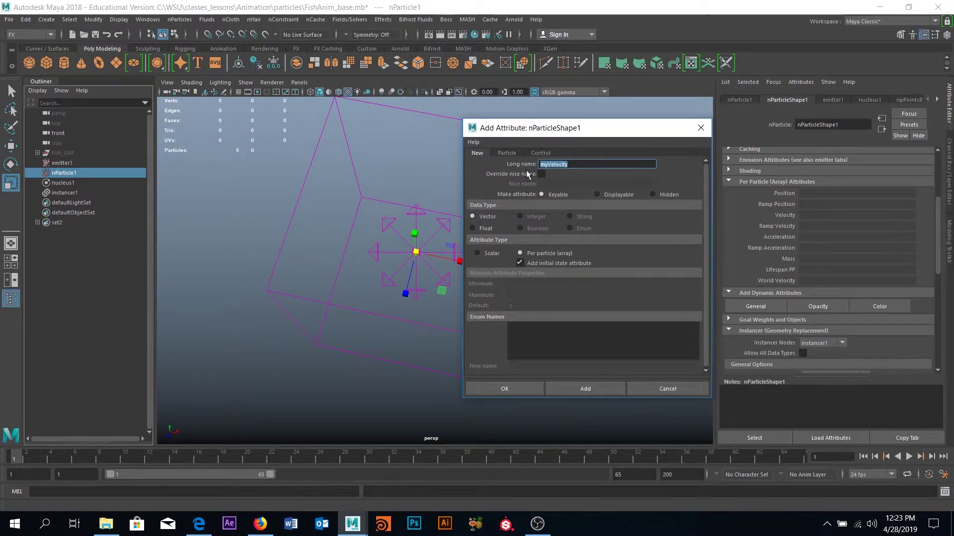
click(602, 386)
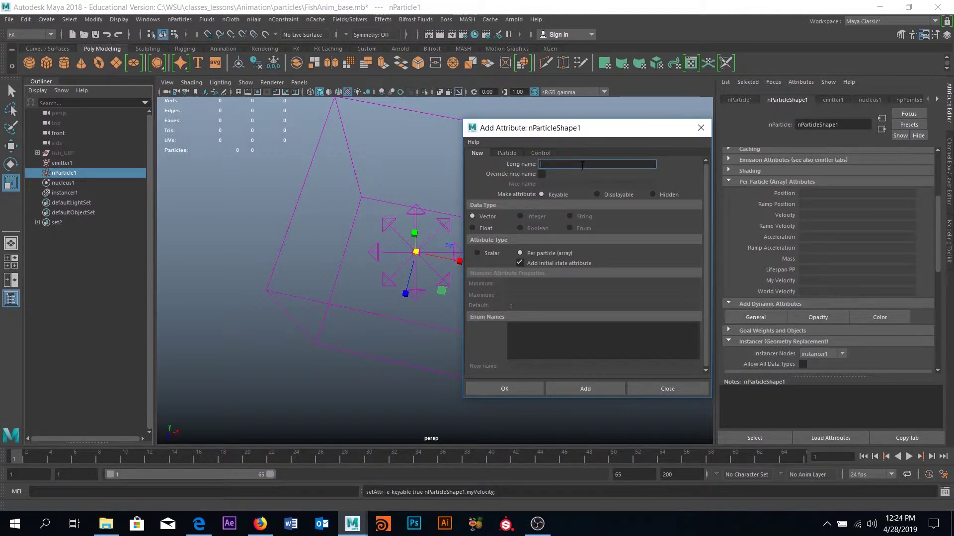
Add two more per-particle attributes, a float named myStart and a vector named myScale, and finish adding attributes
text(myStat)
click(482, 230)
click(591, 391)
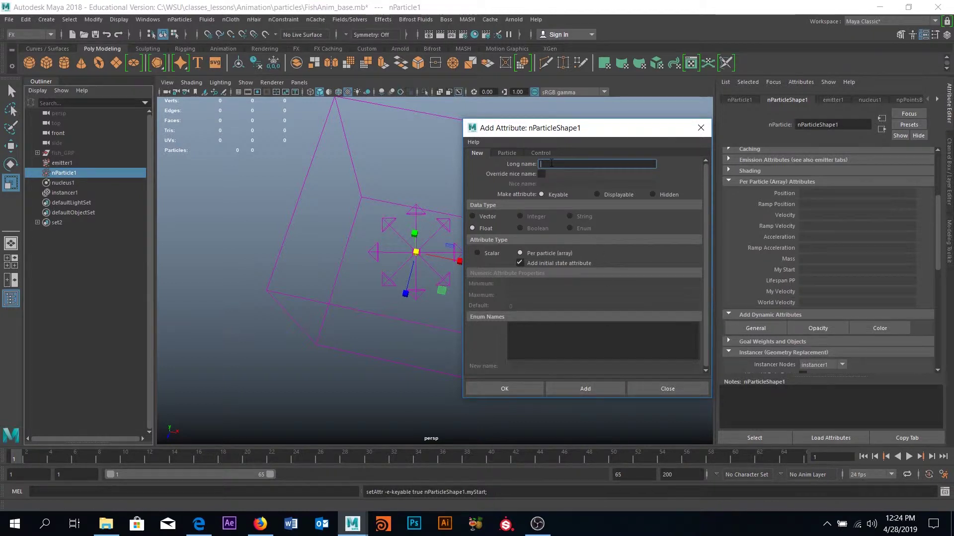
text(myScale)
click(472, 217)
click(501, 389)
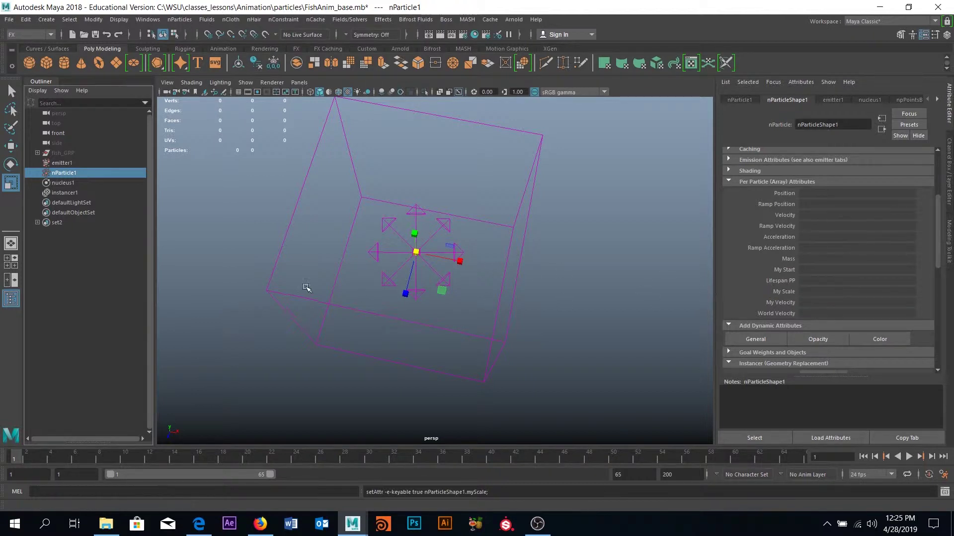
Add a turbulence field to nParticle1
alt+drag(444, 334, 440, 260)
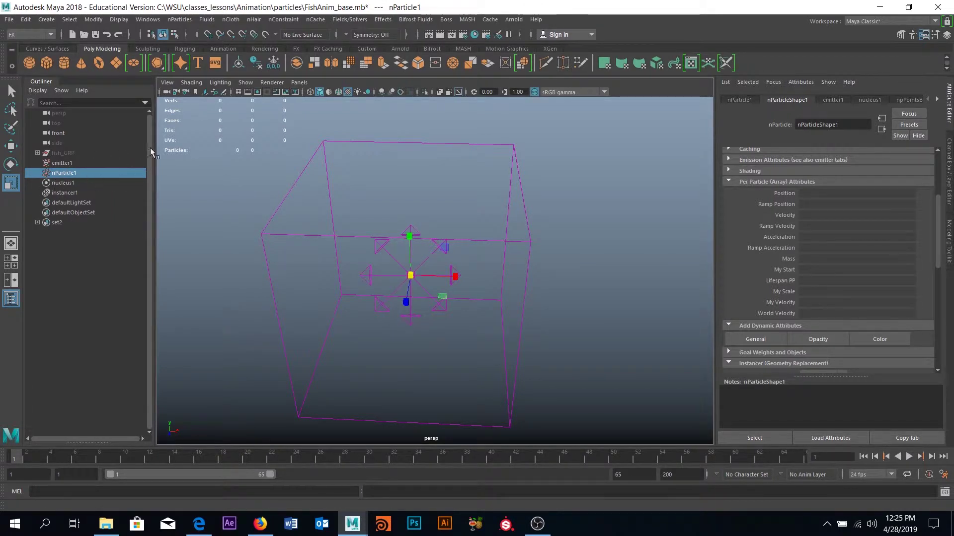
click(349, 20)
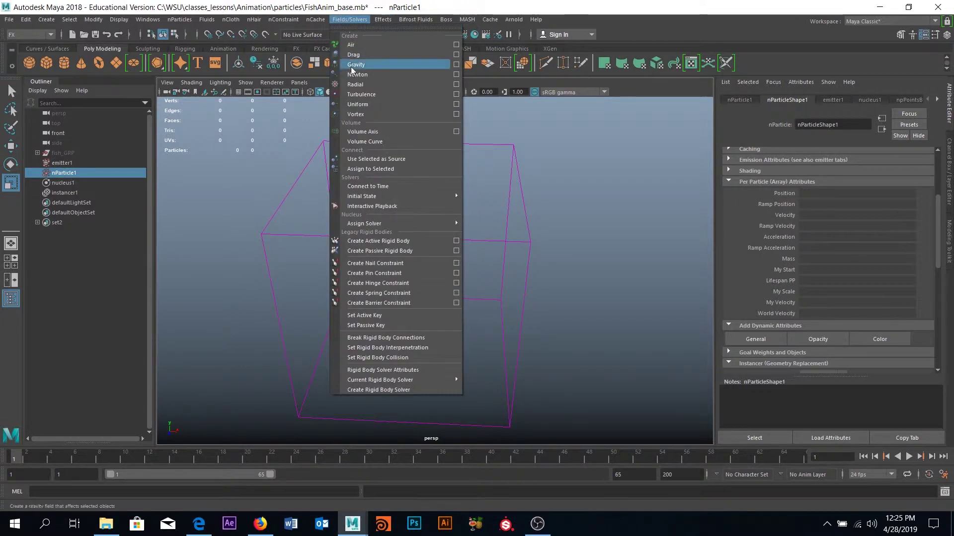
click(380, 94)
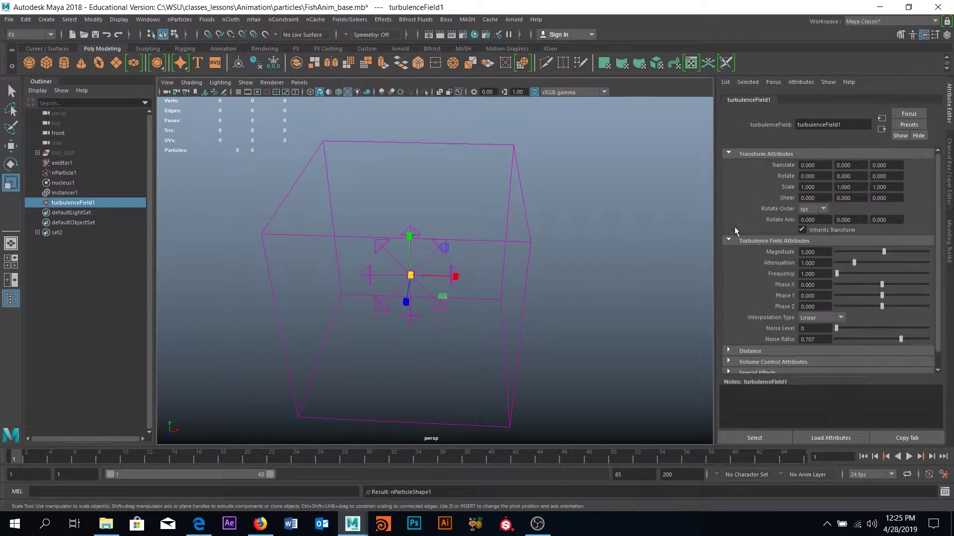
Set the turbulence field's magnitude to 50, attenuation to 0.85 and interpolation type to Quadratic
click(822, 253)
text(50)
key(Return)
click(818, 263)
text(.85)
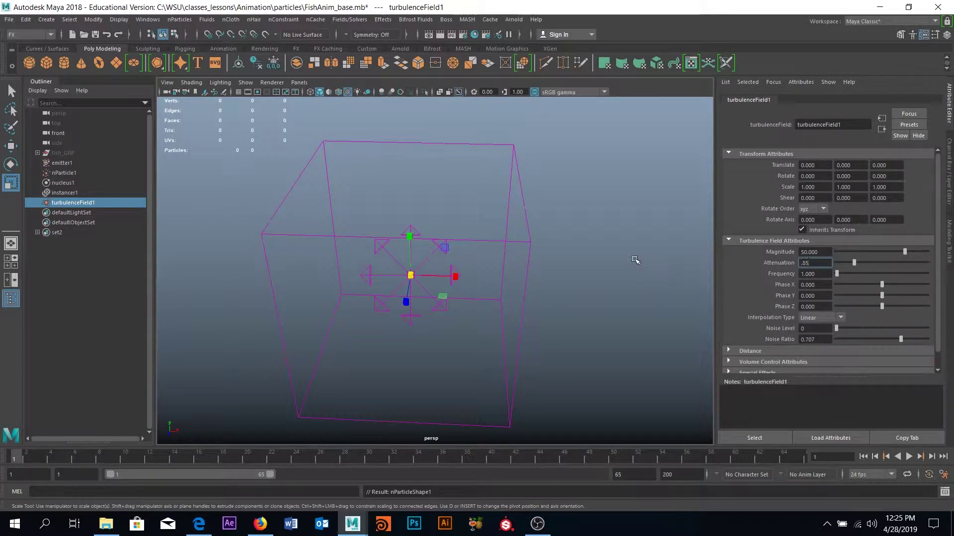
key(Return)
click(828, 318)
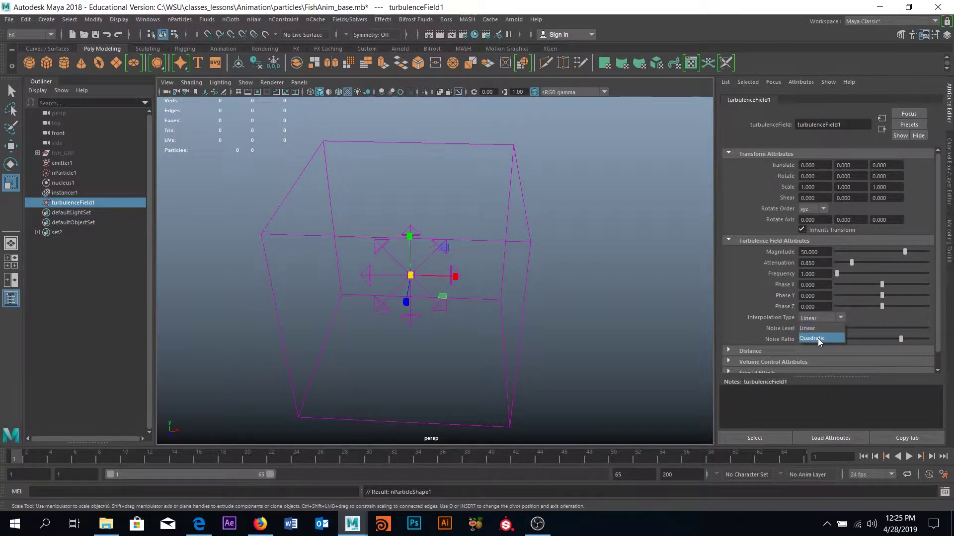
click(819, 339)
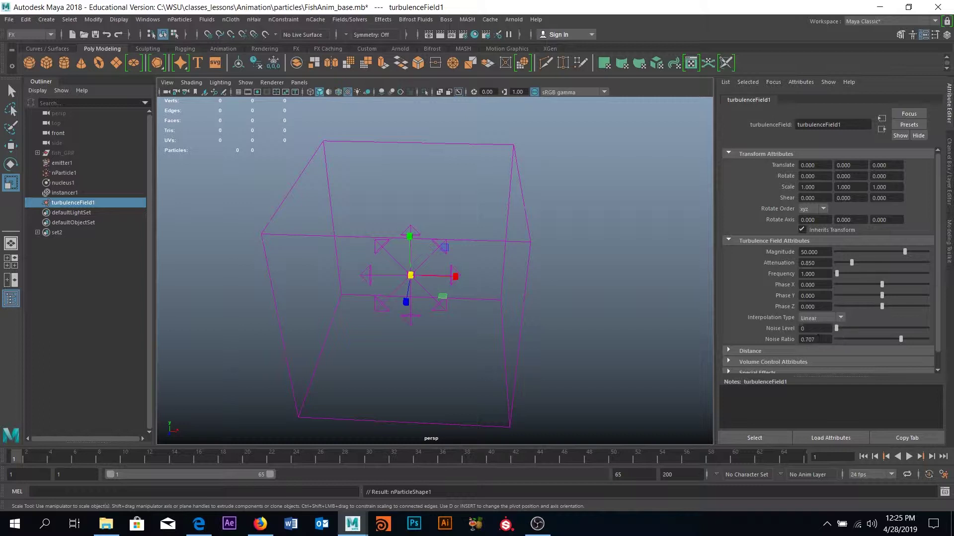
Play the animation to check the fish motion under turbulence and stop it at frame 23
alt+drag(373, 261, 437, 266)
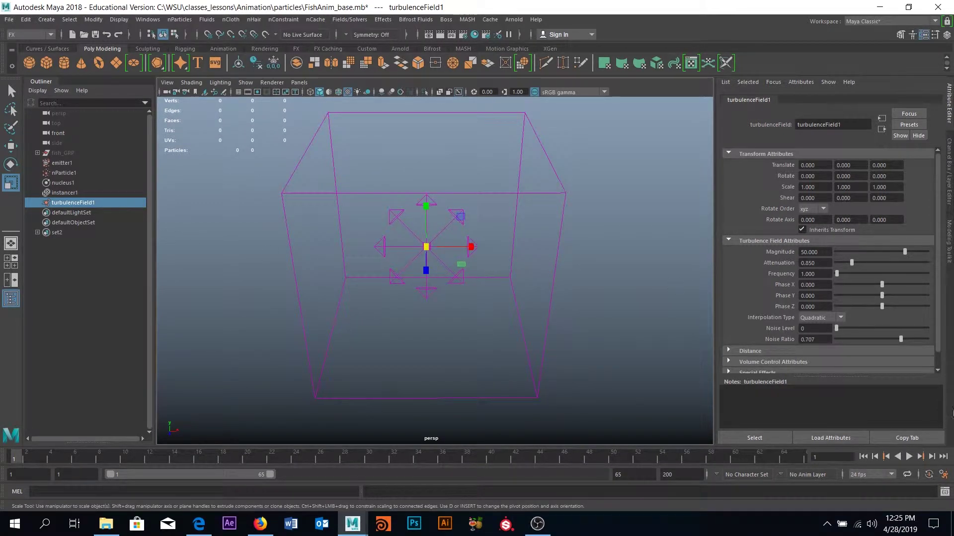
click(909, 456)
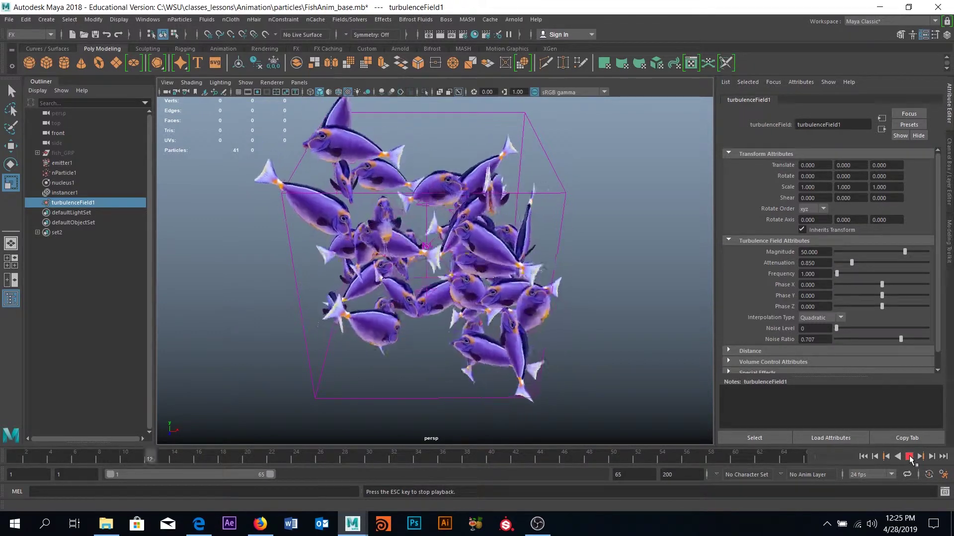
click(908, 457)
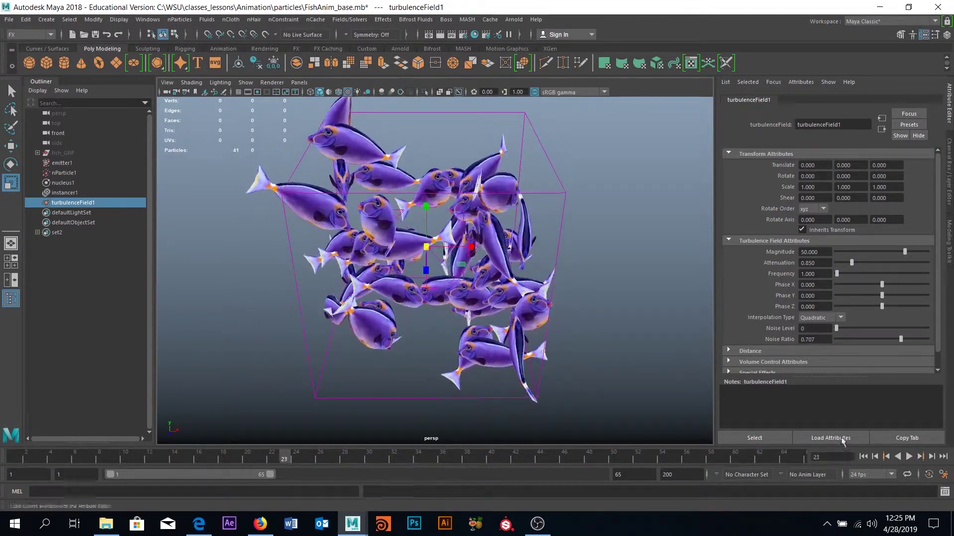
Open a runtime-after-dynamics expression for nParticleShape1's My Velocity attribute
click(64, 173)
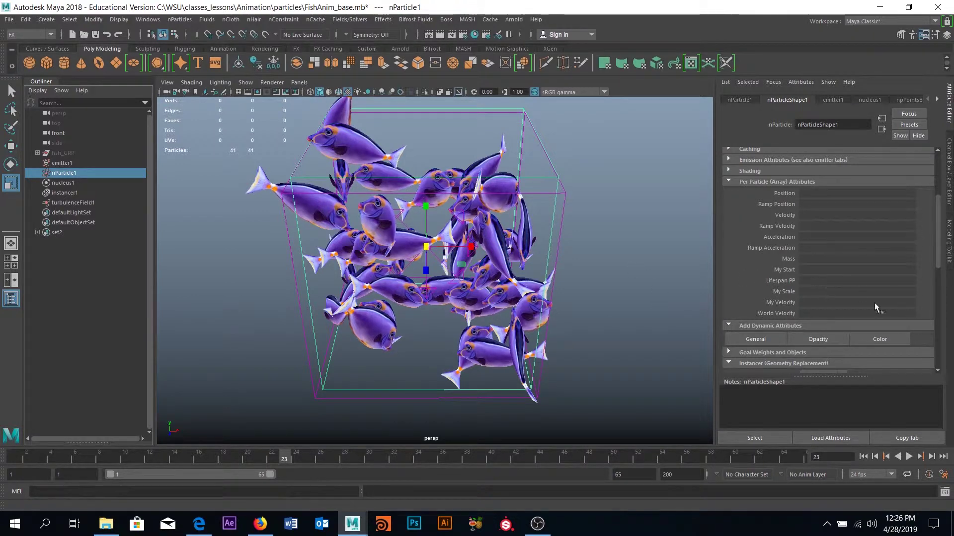
right_click(814, 304)
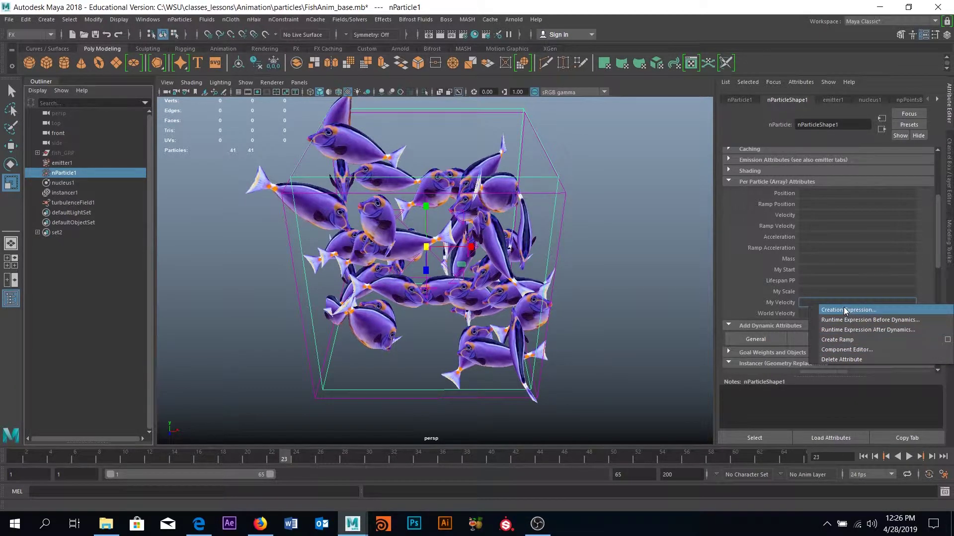
click(889, 332)
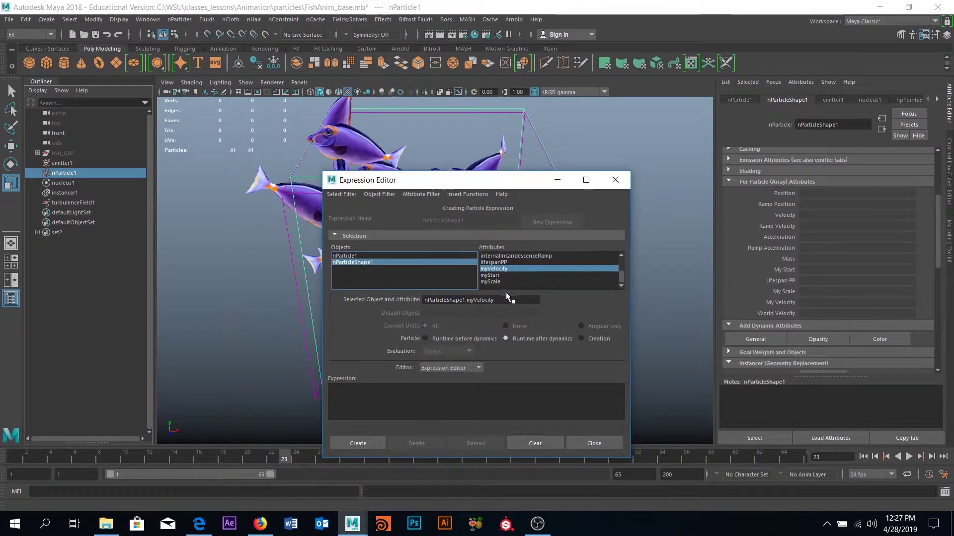
Copy the selected attribute's name into the expression body and strip the nParticleShape1 prefix, leaving only myVelocity
double_click(486, 298)
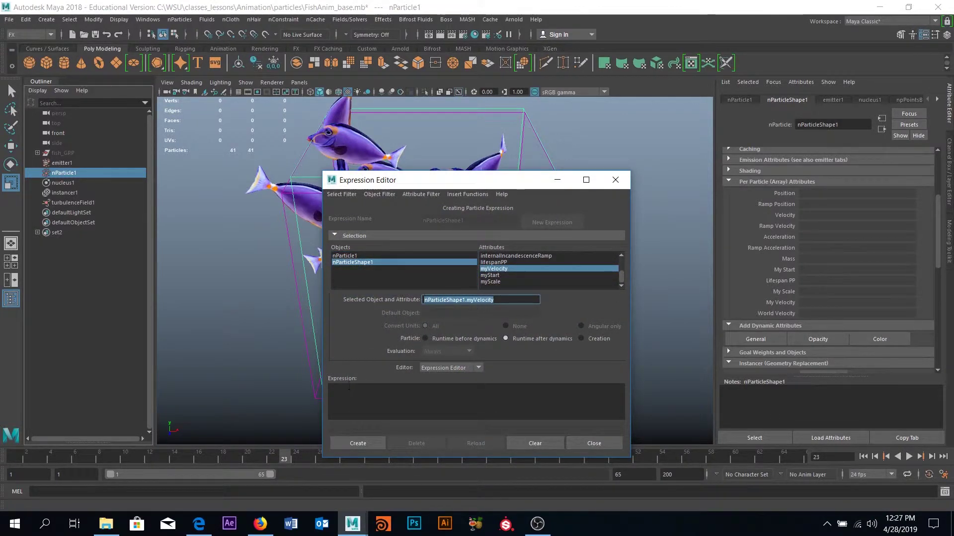
double_click(450, 300)
key(ctrl+c)
click(370, 393)
key(ctrl+v)
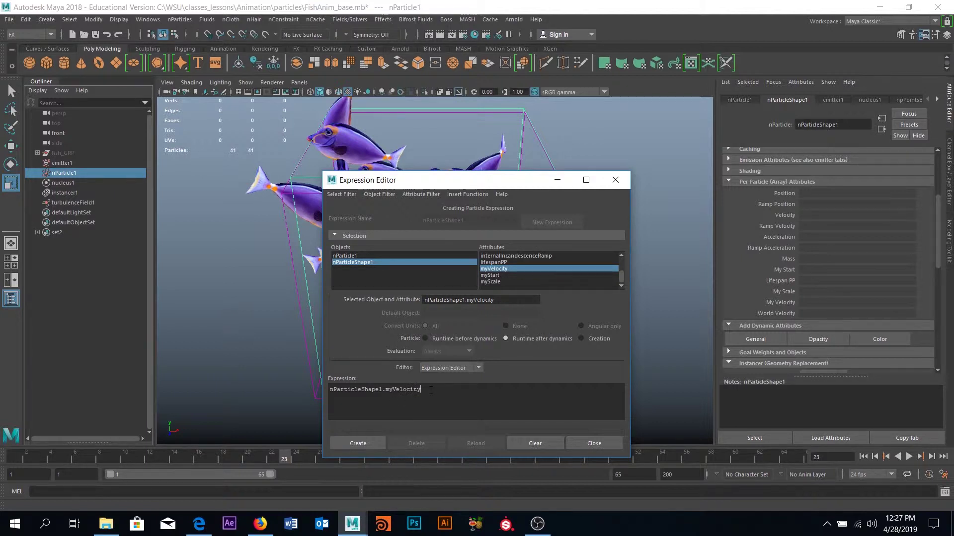
double_click(386, 391)
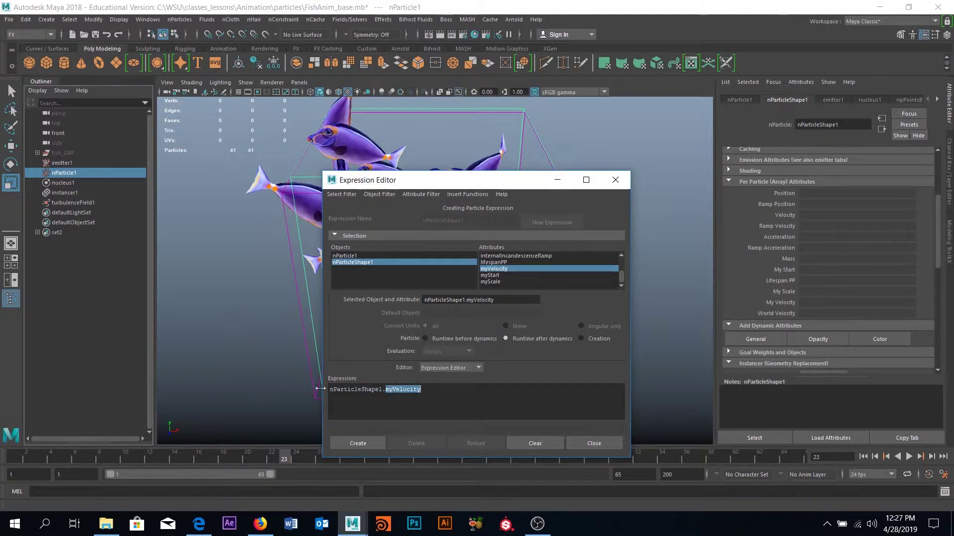
click(386, 391)
drag(386, 392, 234, 378)
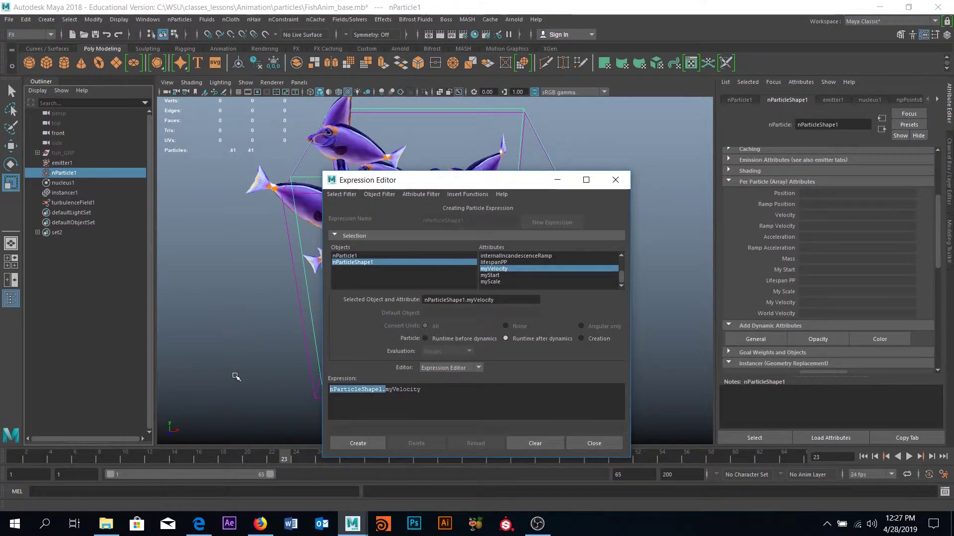
key(BackSpace)
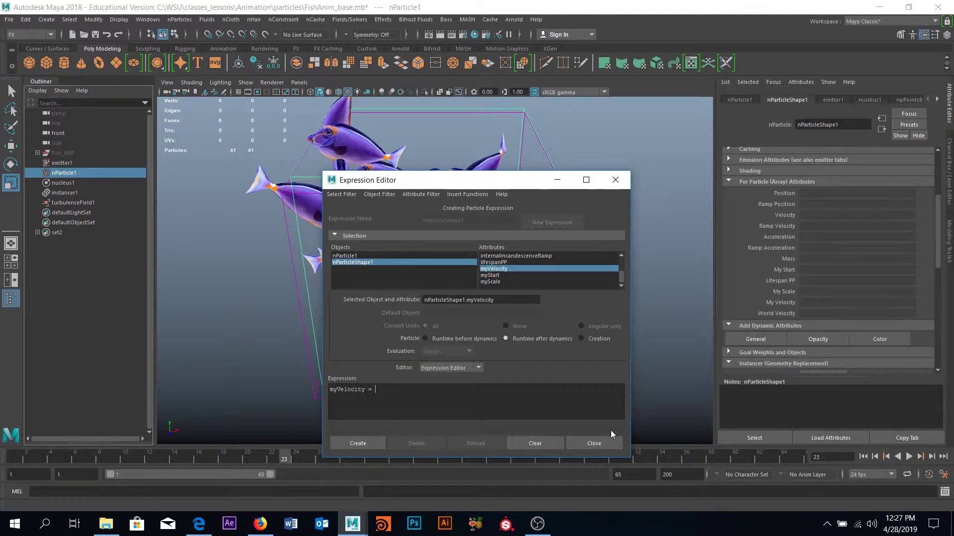
Complete the expression as "myVelocity = velocity * -1;", create it and close the Expression Editor
text(elocity)
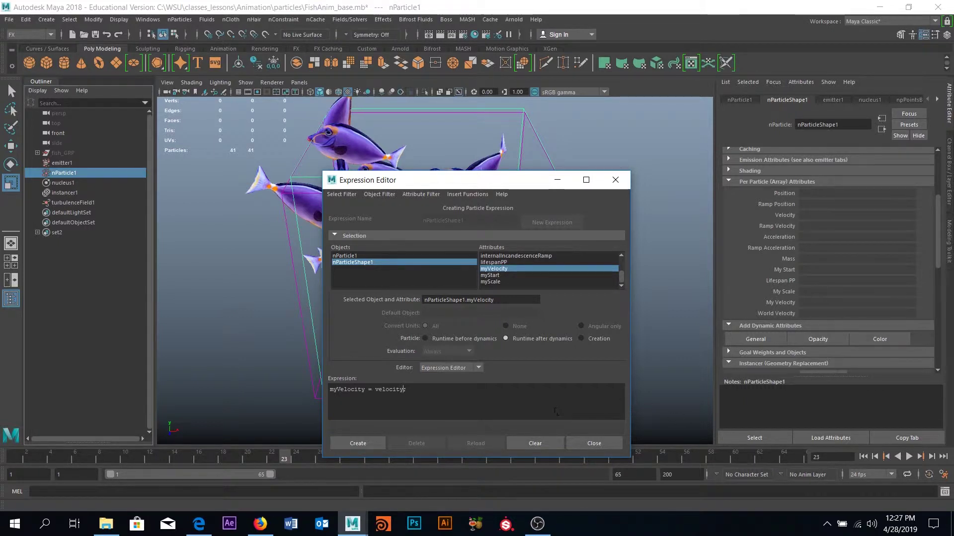
text(* -1;)
ctrl+scroll(429, 403, up, 2)
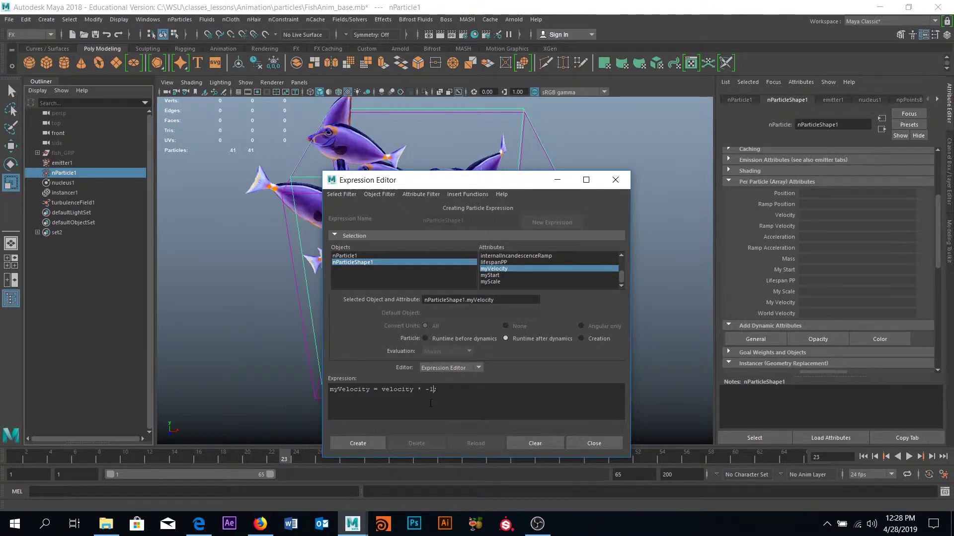
ctrl+scroll(429, 403, up, 4)
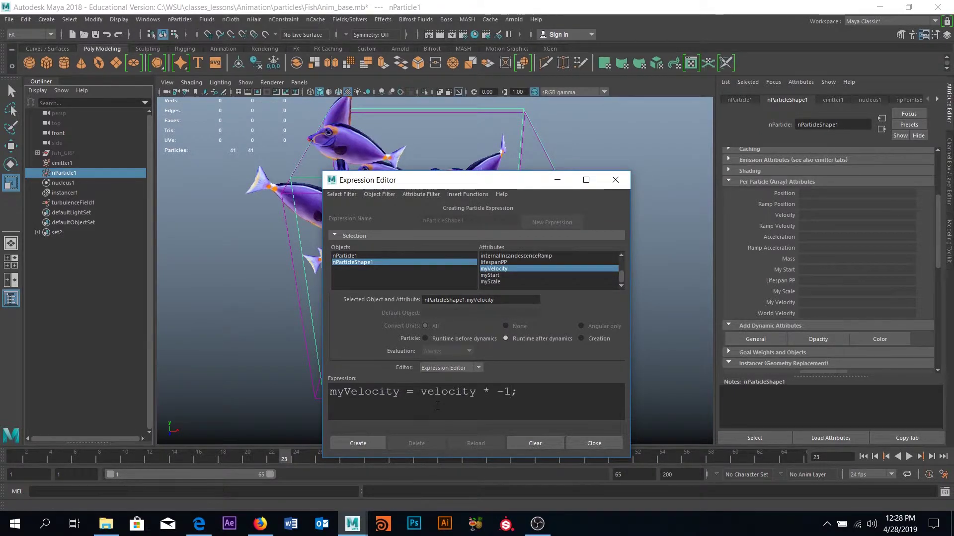
ctrl+scroll(474, 411, up, 1)
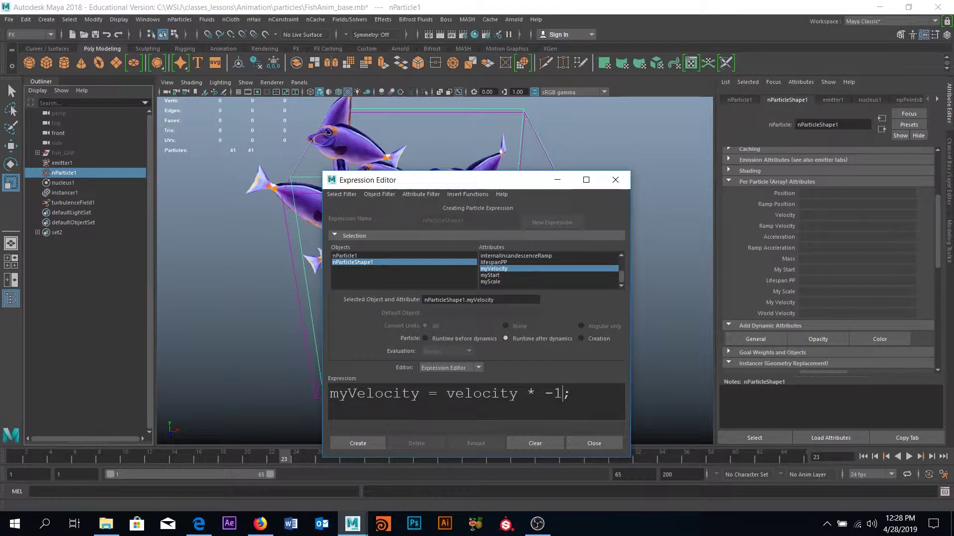
drag(572, 395, 559, 398)
click(575, 399)
click(365, 442)
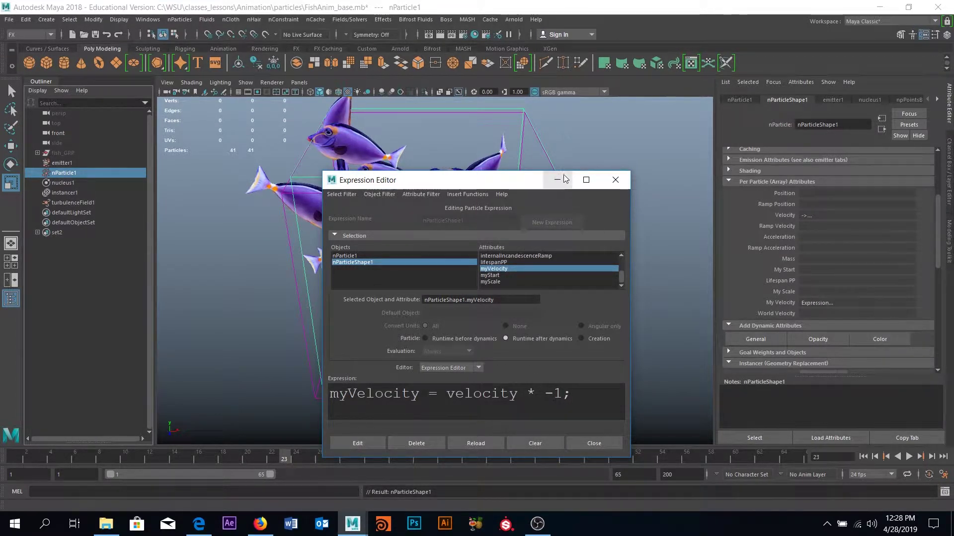
click(615, 179)
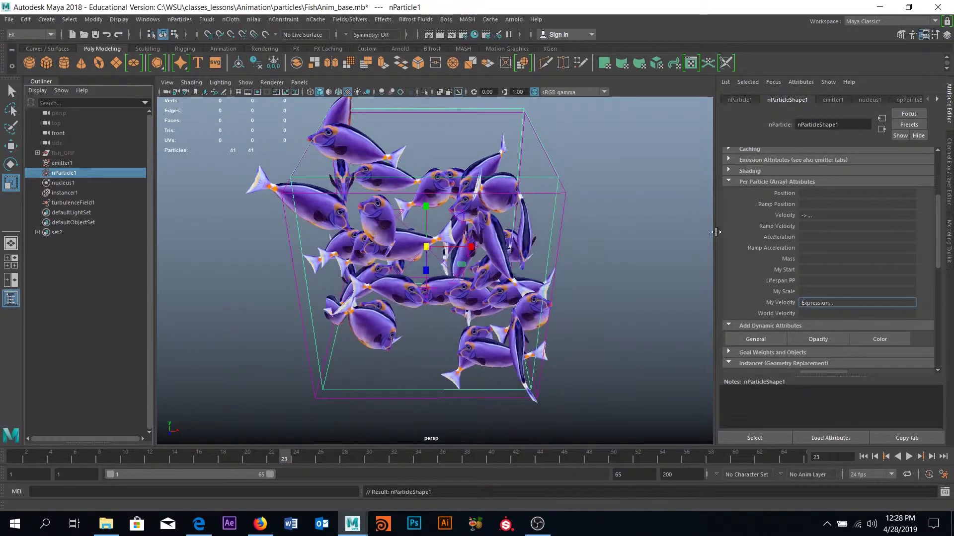
Set the Aim Direction in nParticleShape1's instancer rotation options to myVelocity
scroll(843, 247, up, 4)
scroll(842, 247, down, 10)
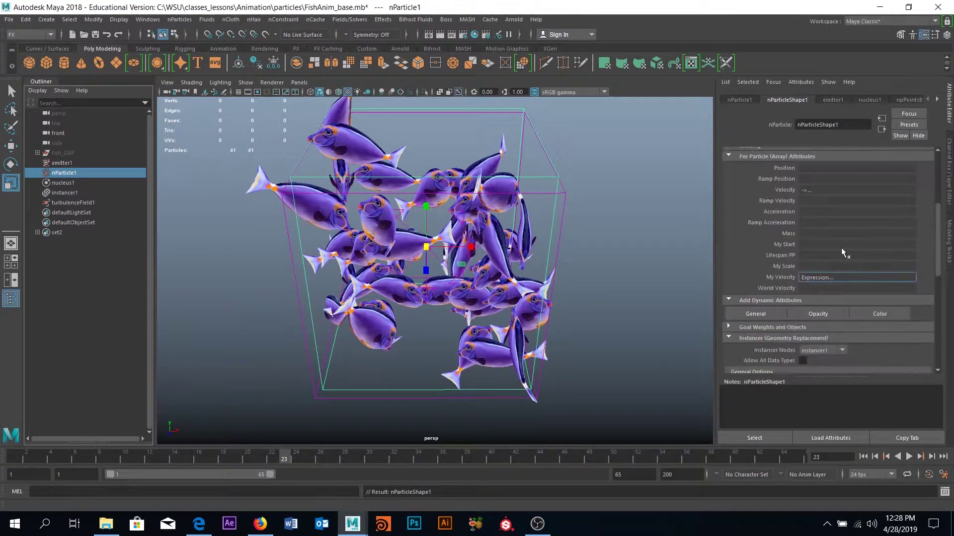
scroll(850, 261, down, 1)
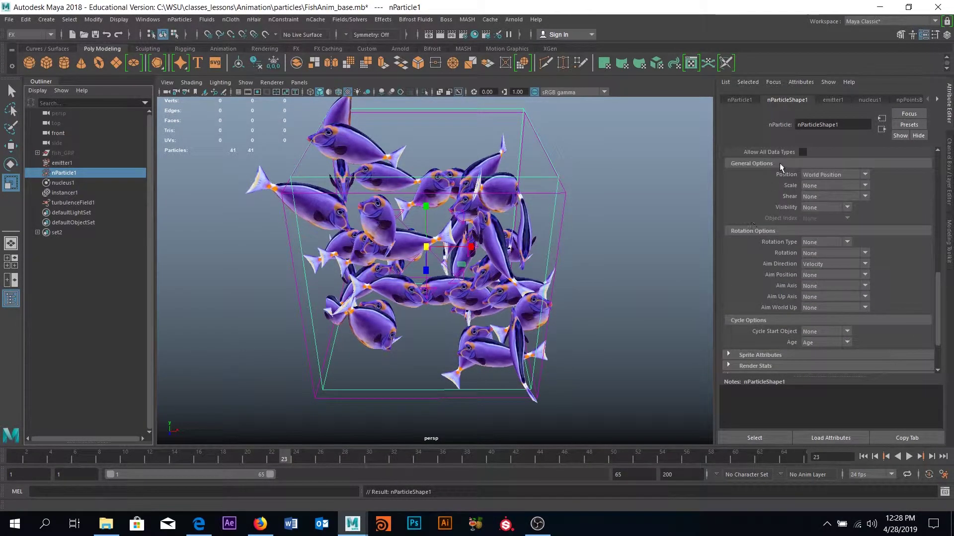
scroll(779, 163, up, 2)
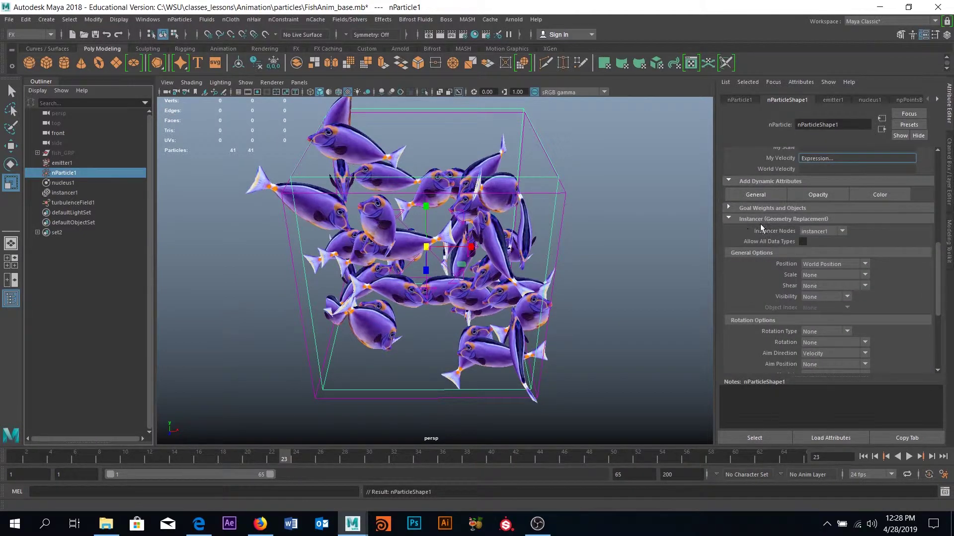
click(729, 219)
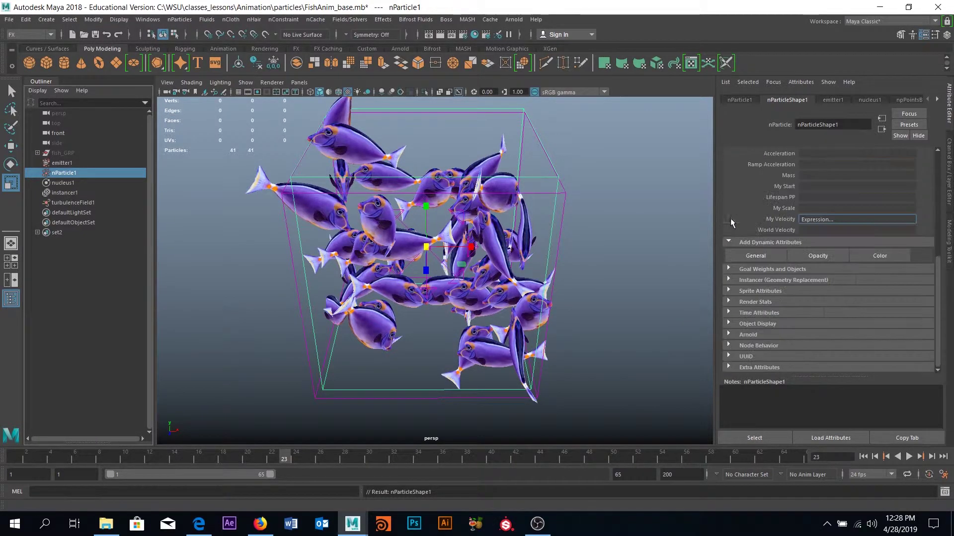
click(726, 281)
scroll(753, 295, down, 4)
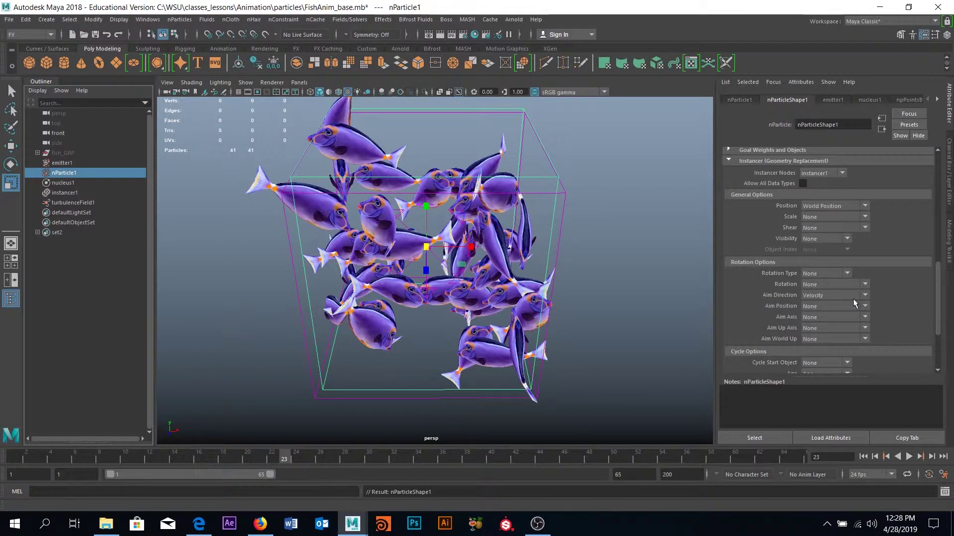
click(816, 296)
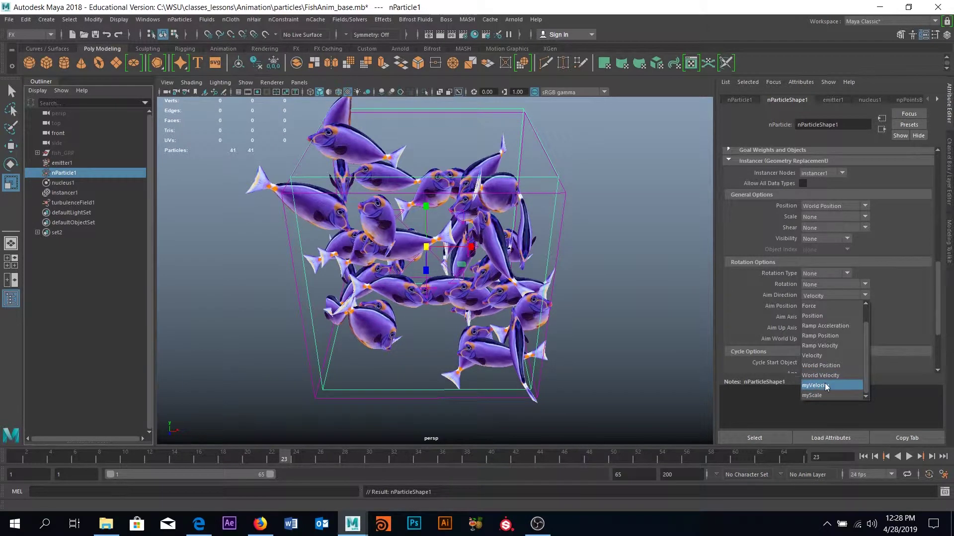
click(826, 386)
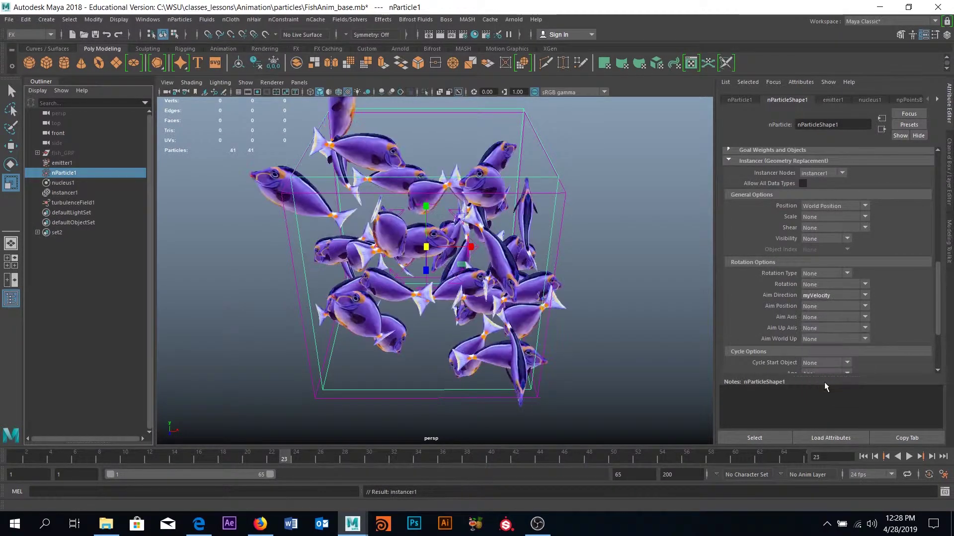
Play the animation from the start to check which way the fish face, and stop it at frame 30
click(863, 457)
click(908, 457)
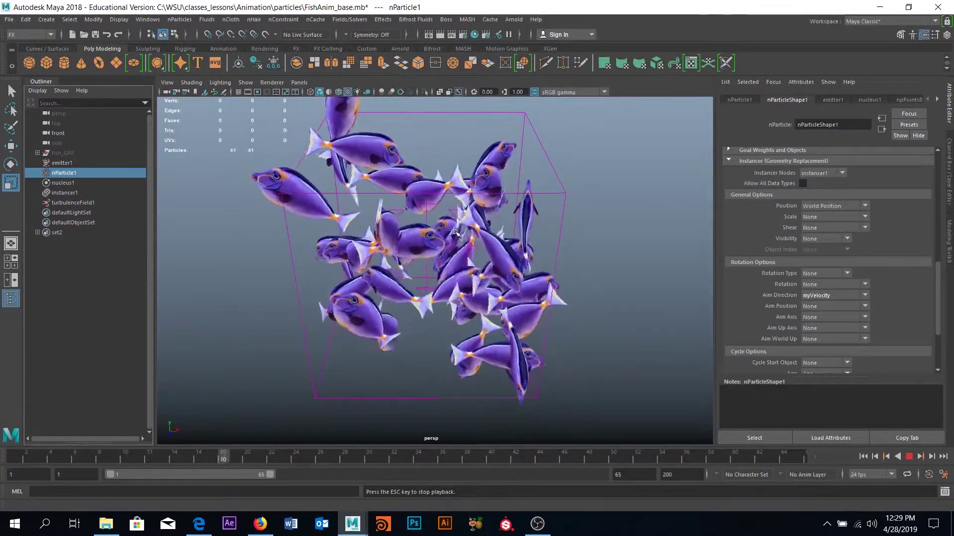
scroll(415, 256, up, 5)
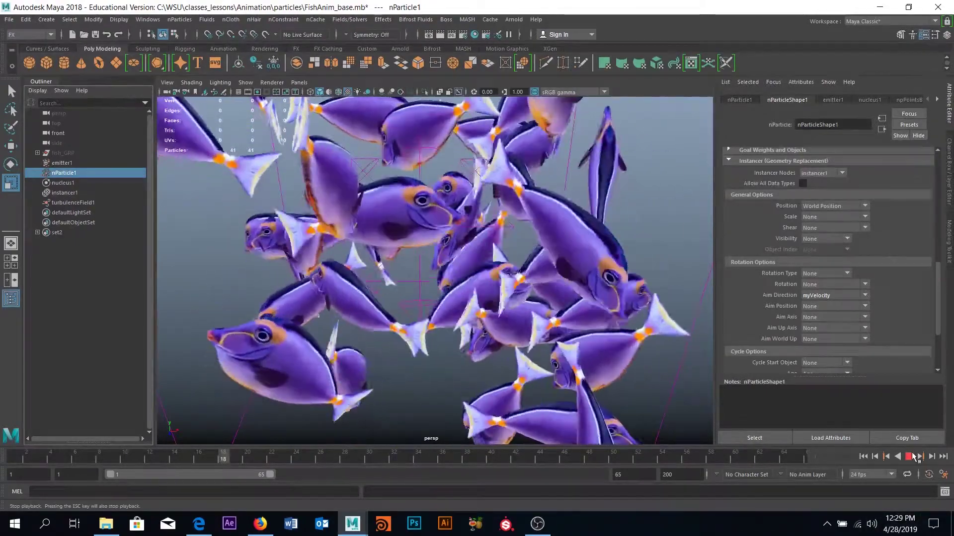
click(910, 456)
Open a creation expression for nParticleShape1's My Scale attribute
scroll(868, 260, down, 4)
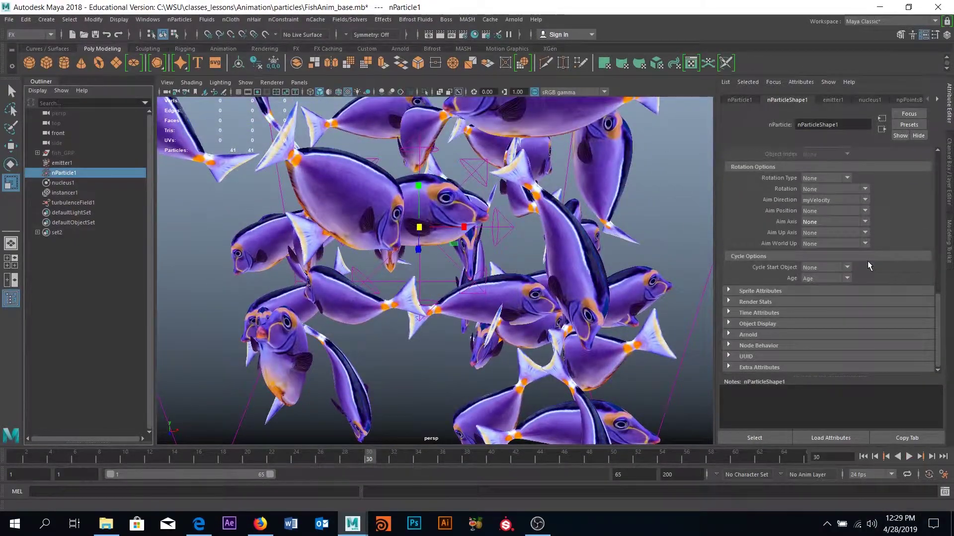
scroll(868, 261, up, 8)
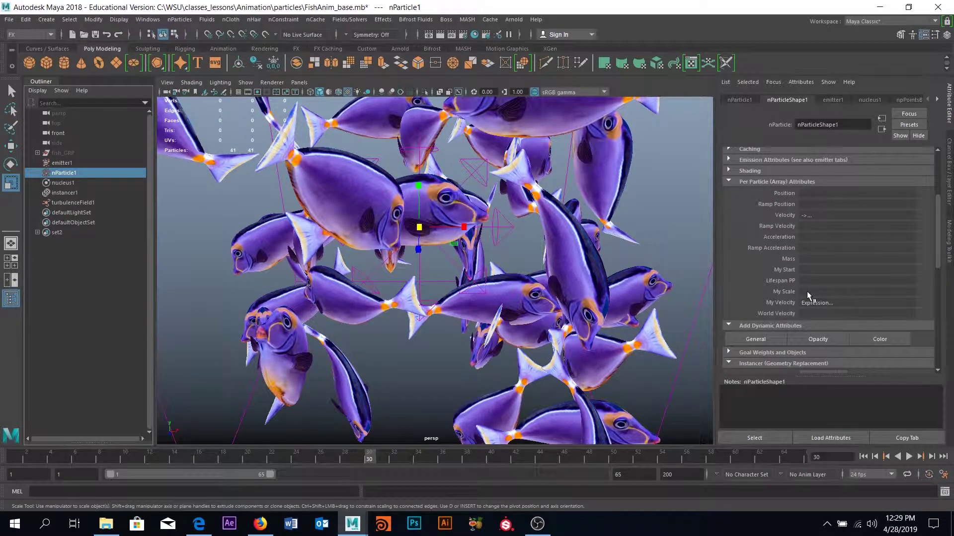
right_click(807, 291)
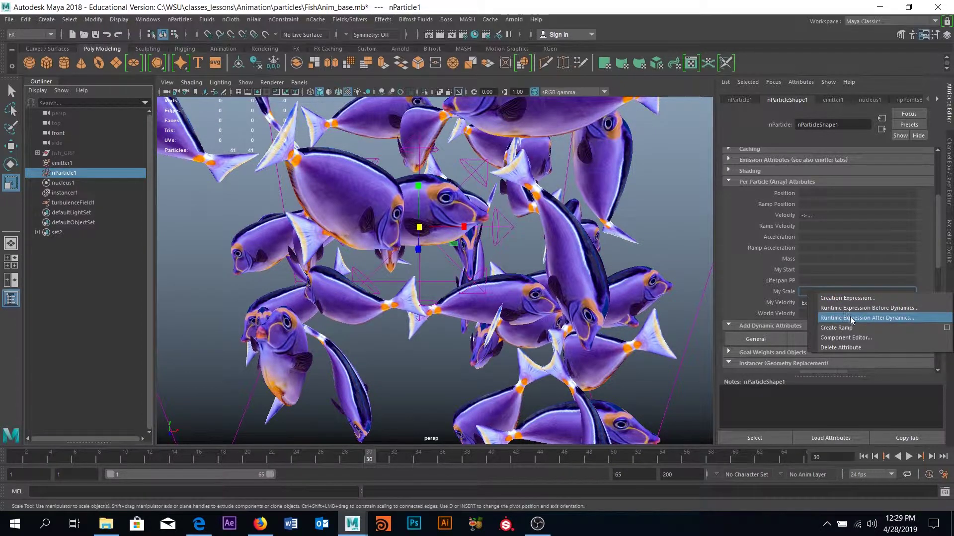
right_click(817, 291)
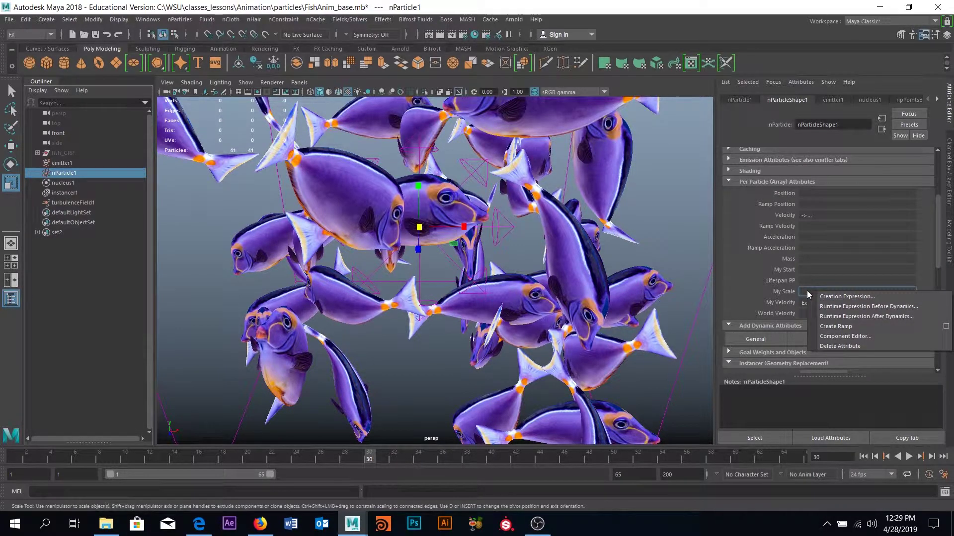
click(846, 297)
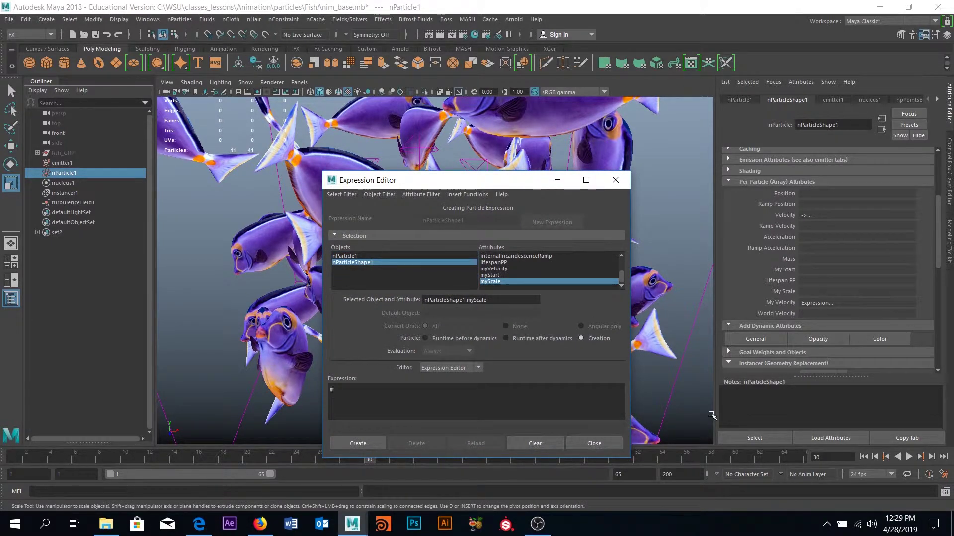
Enter the expression "myScale = rand(0.1,0.5);", create it and close the Expression Editor
text(myScal)
text(e = rand()
text(0.1,0.5)
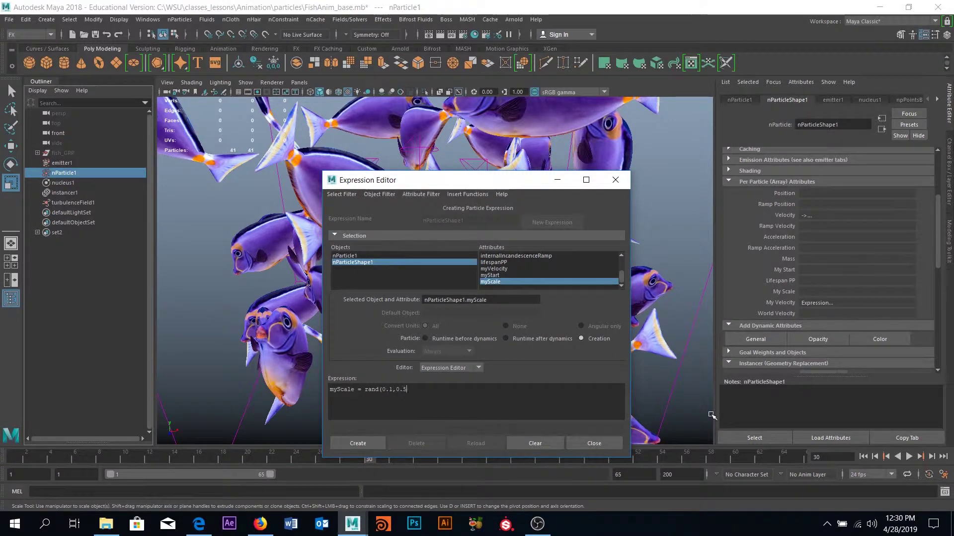
text();)
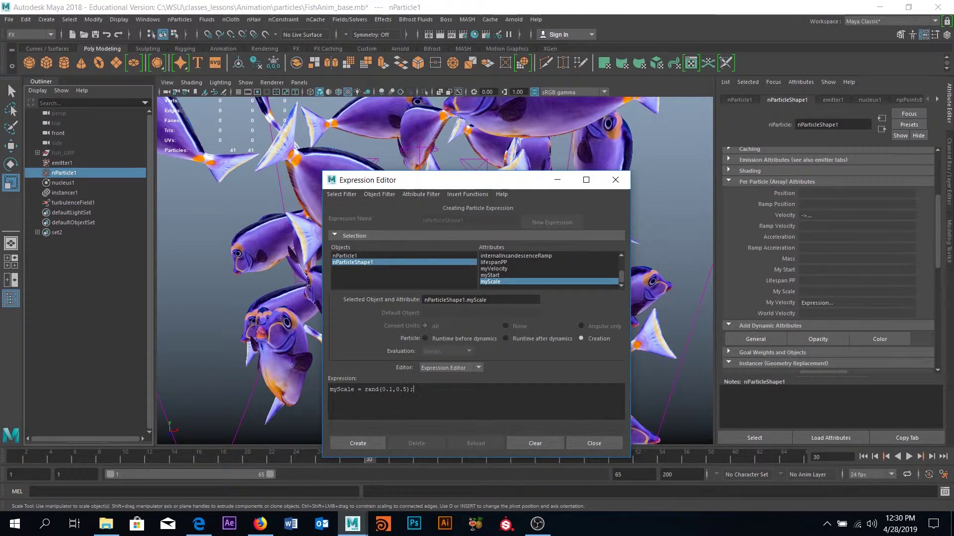
ctrl+scroll(387, 402, up, 4)
ctrl+scroll(388, 403, up, 1)
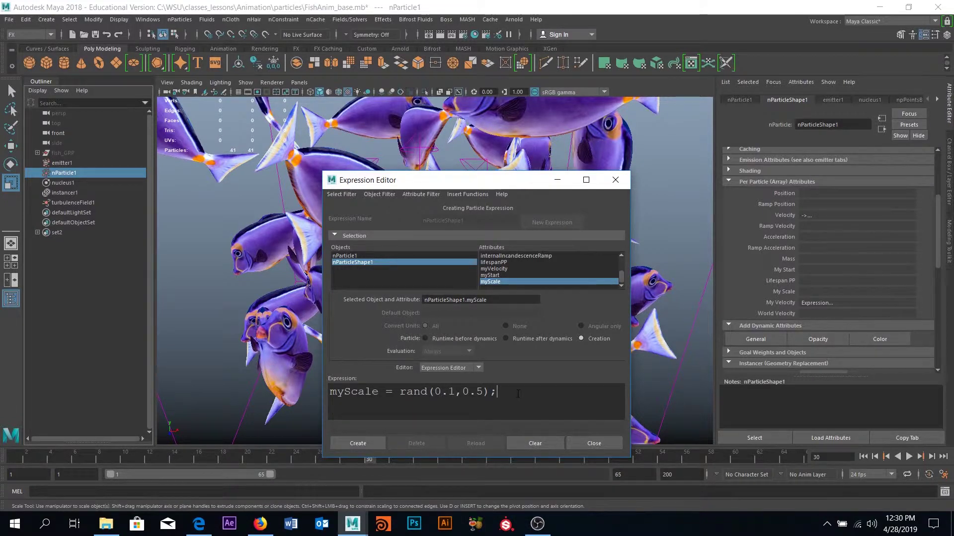
click(367, 442)
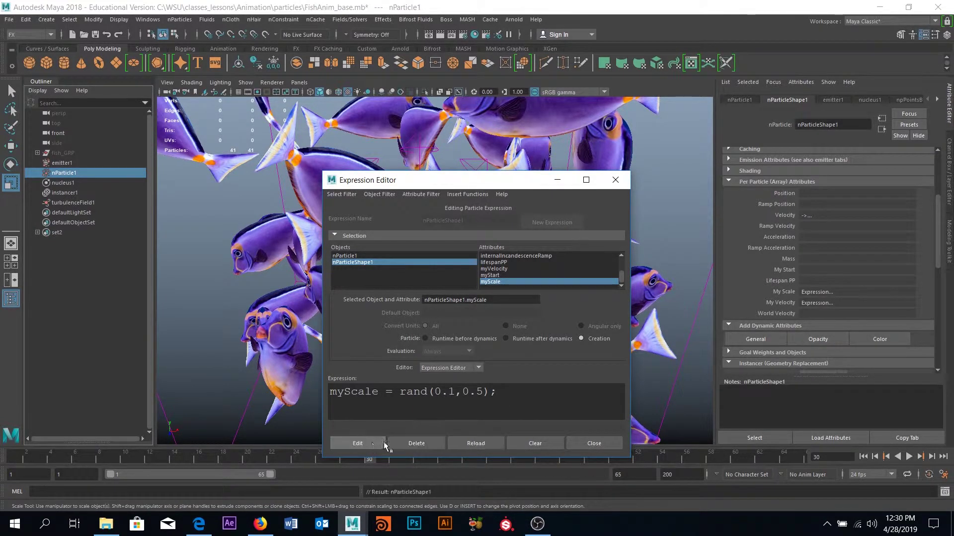
click(598, 442)
Set the Scale in nParticleShape1's instancer general options to myScale
scroll(821, 272, up, 5)
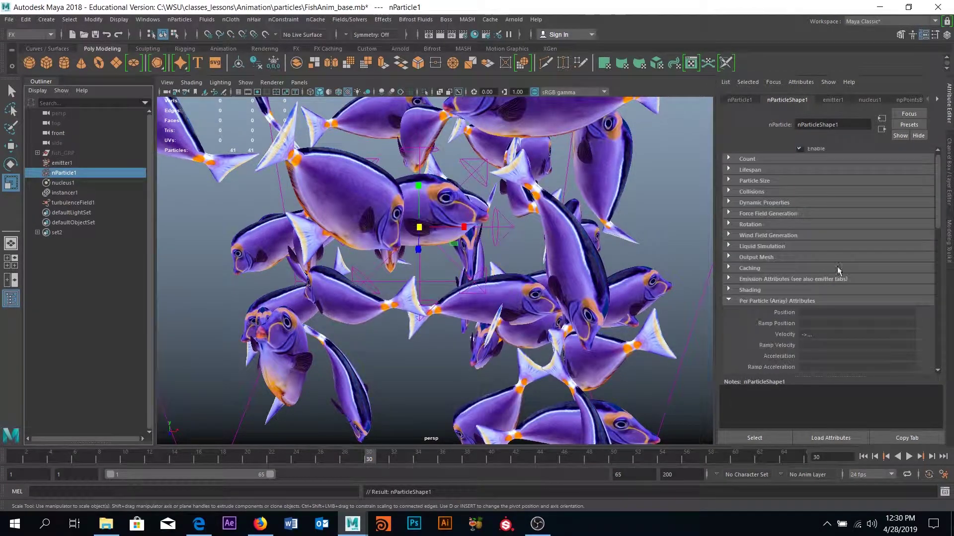
scroll(845, 264, down, 10)
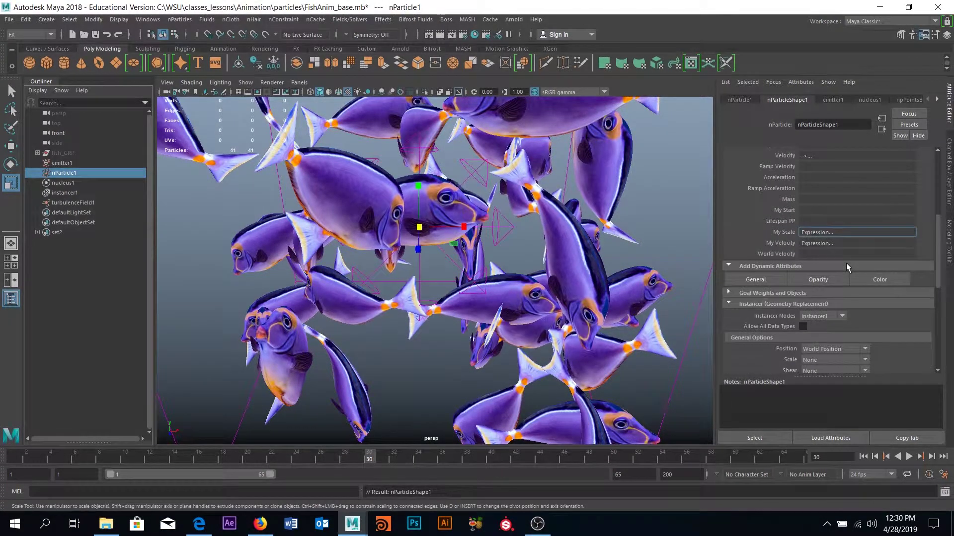
click(852, 237)
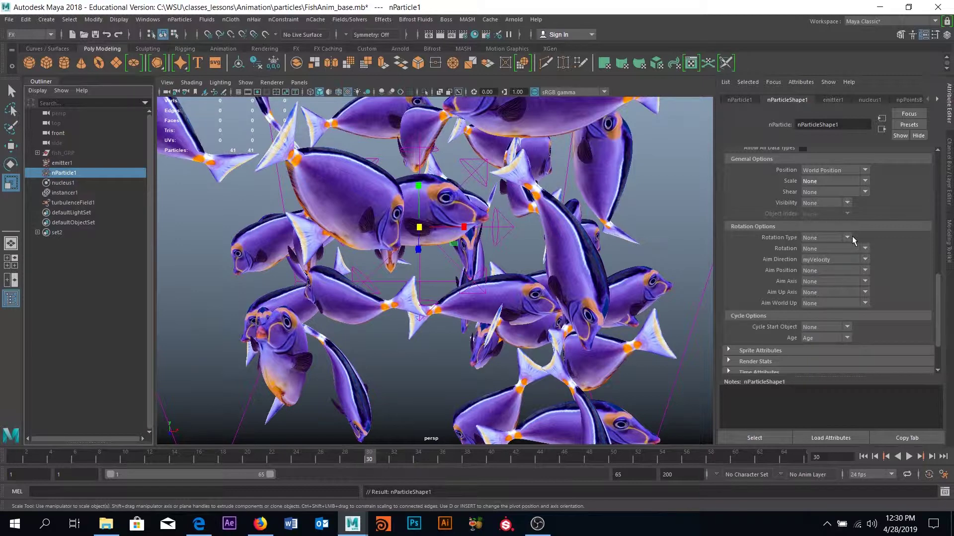
click(851, 236)
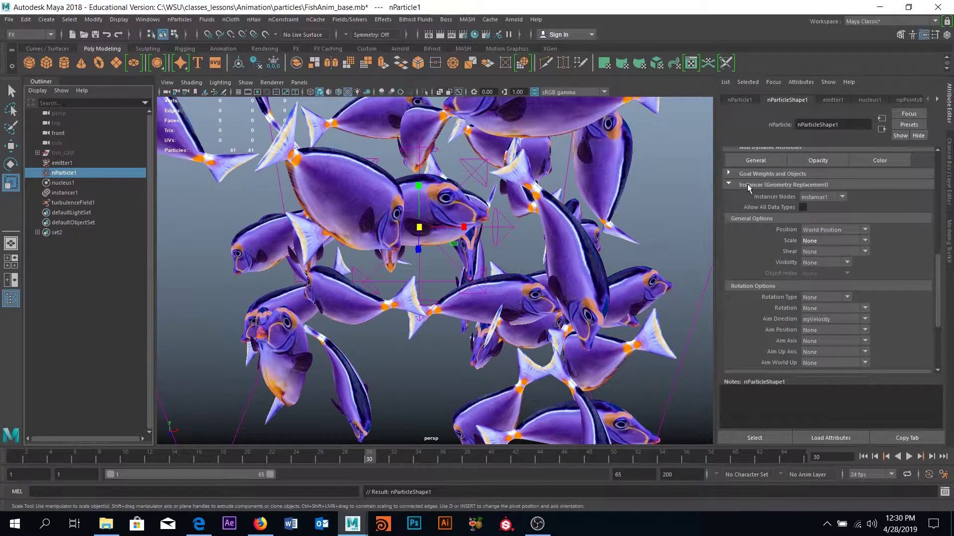
click(833, 240)
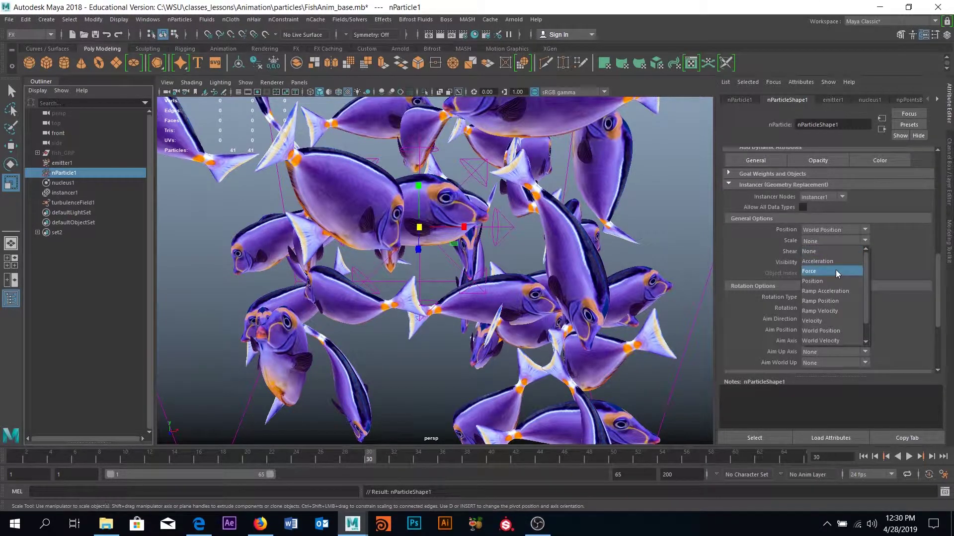
scroll(835, 270, down, 1)
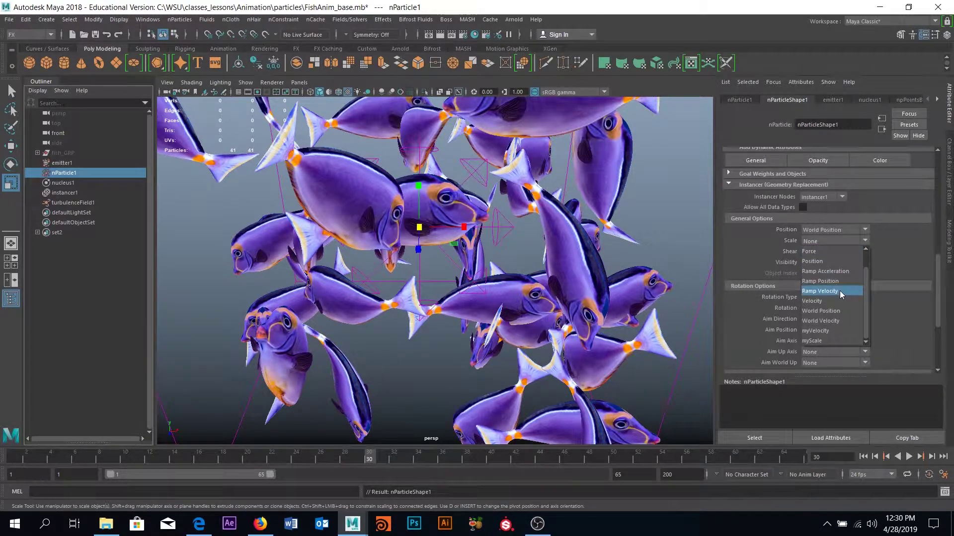
click(830, 342)
Play the animation from the start to check the fish's random scale, and stop it at frame 43
click(863, 457)
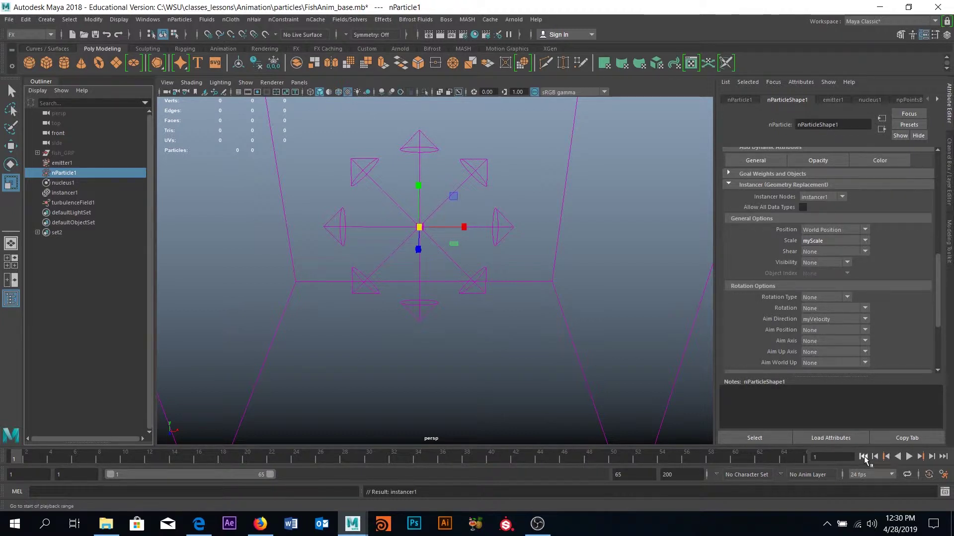
click(909, 457)
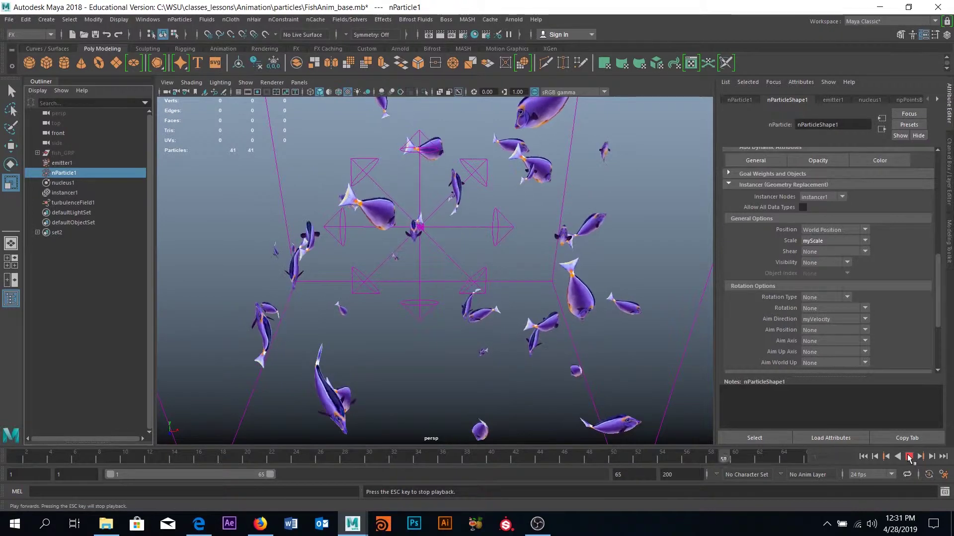
click(909, 456)
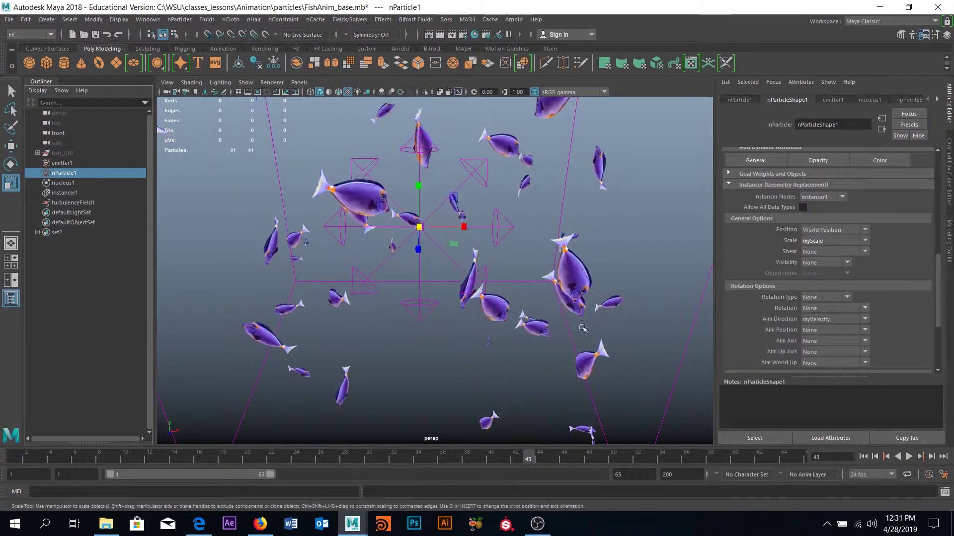
Examine the school from several angles and distances to compare the sizes and swimming poses of individual fish
alt+drag(495, 311, 533, 351)
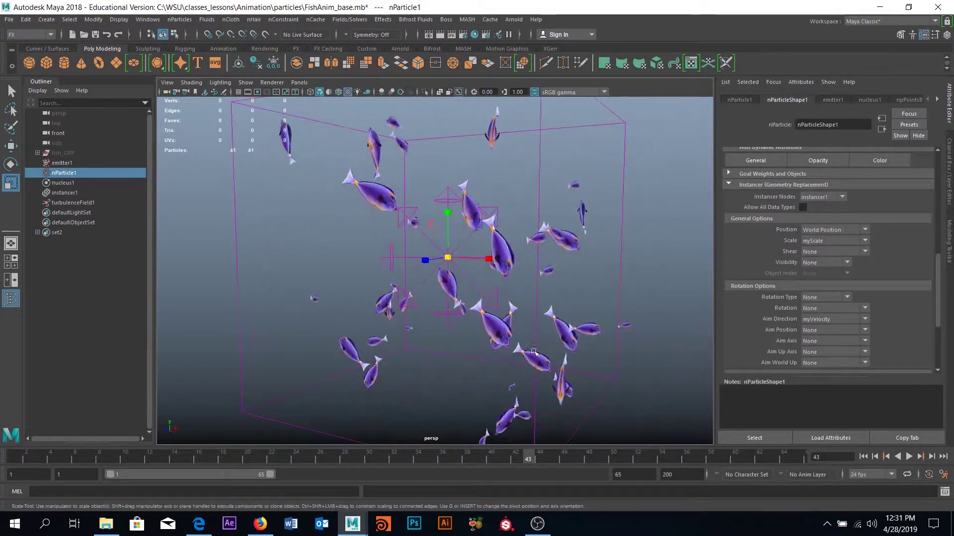
scroll(533, 351, up, 5)
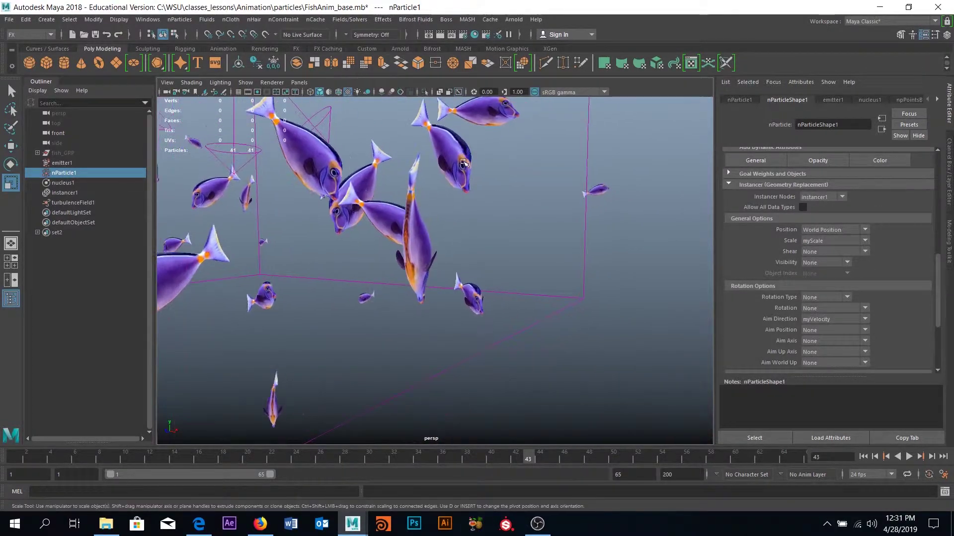
alt+drag(465, 166, 430, 263)
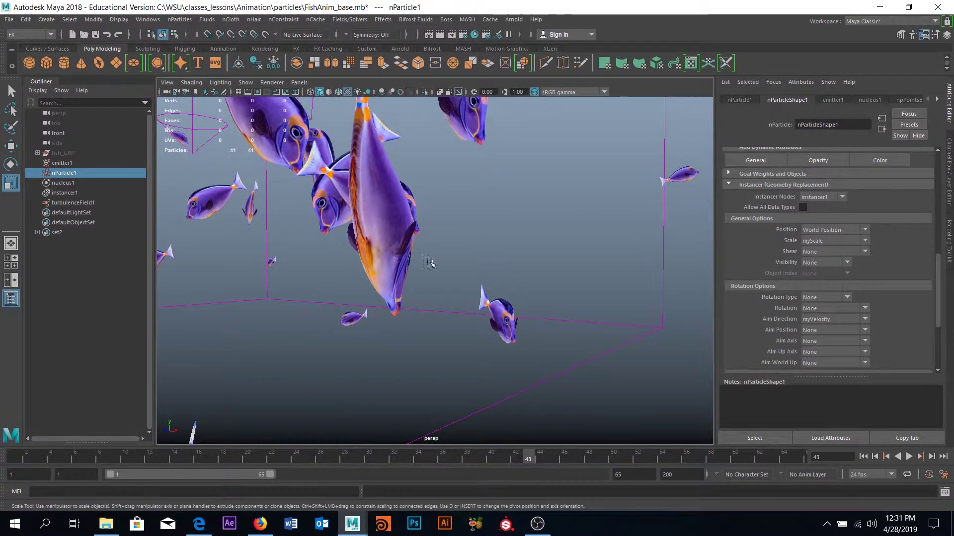
alt+drag(681, 175, 658, 179)
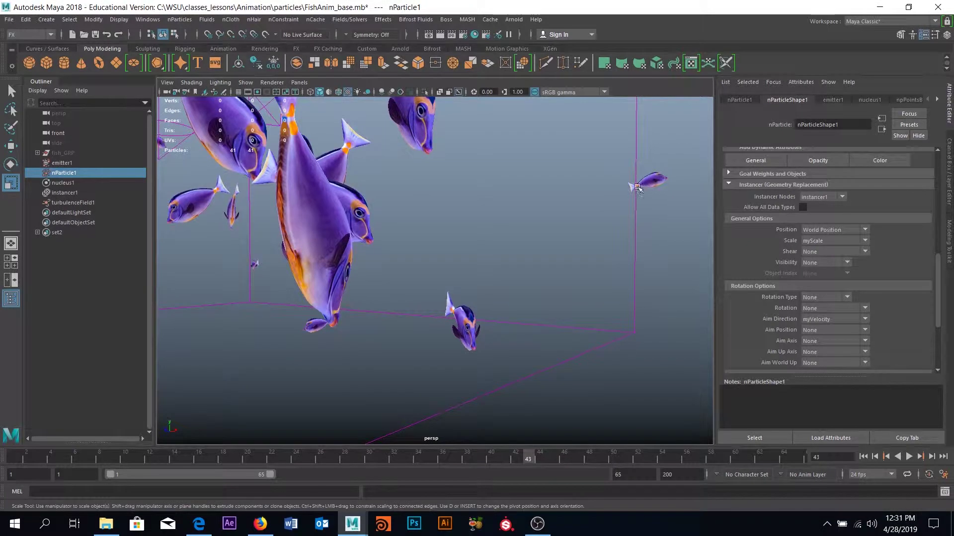
alt+drag(614, 228, 497, 248)
scroll(505, 315, down, 5)
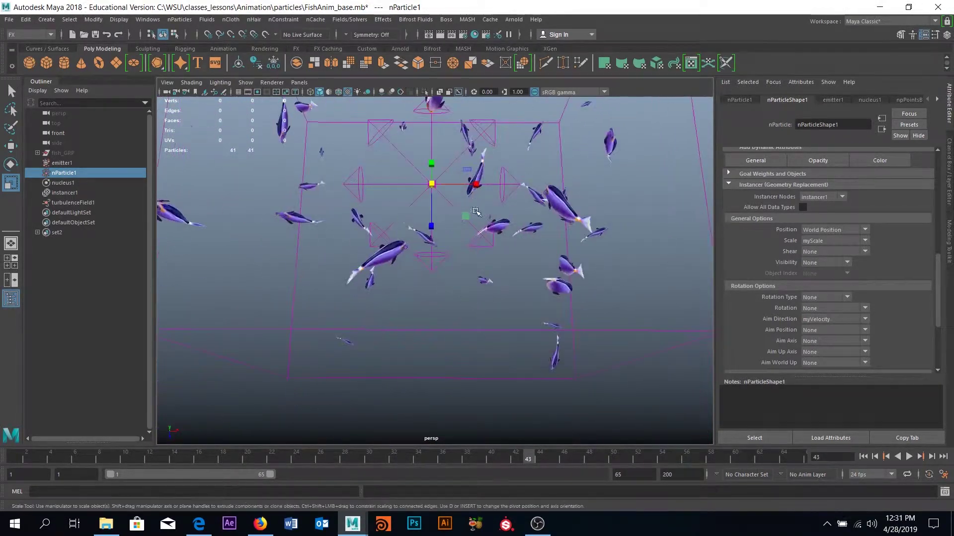
alt+middle_drag(497, 249, 508, 172)
alt+drag(508, 173, 488, 175)
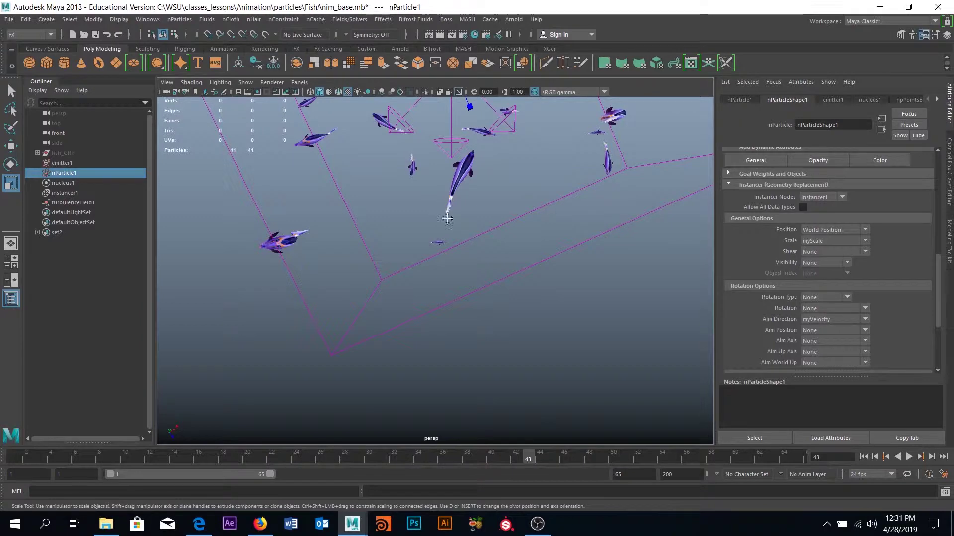
key(f)
scroll(453, 306, up, 3)
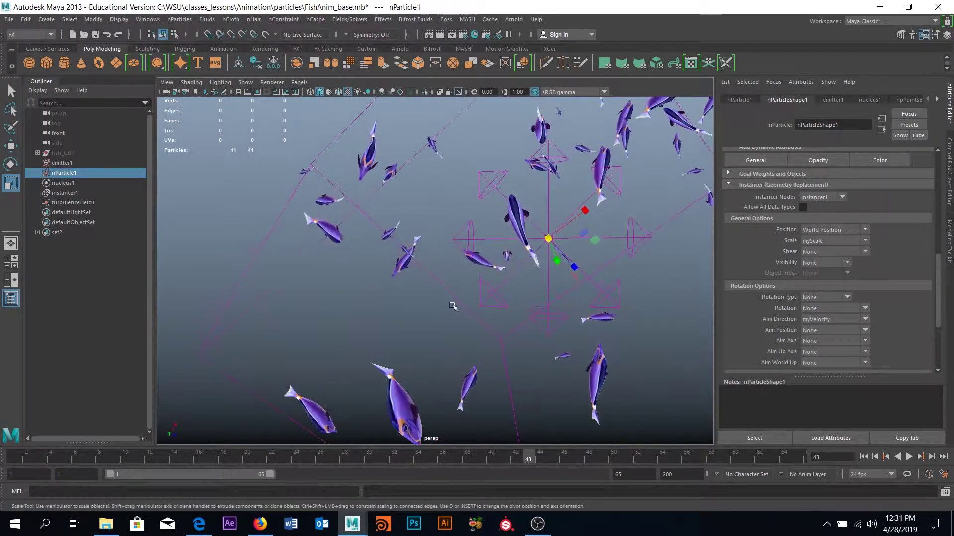
scroll(453, 306, up, 2)
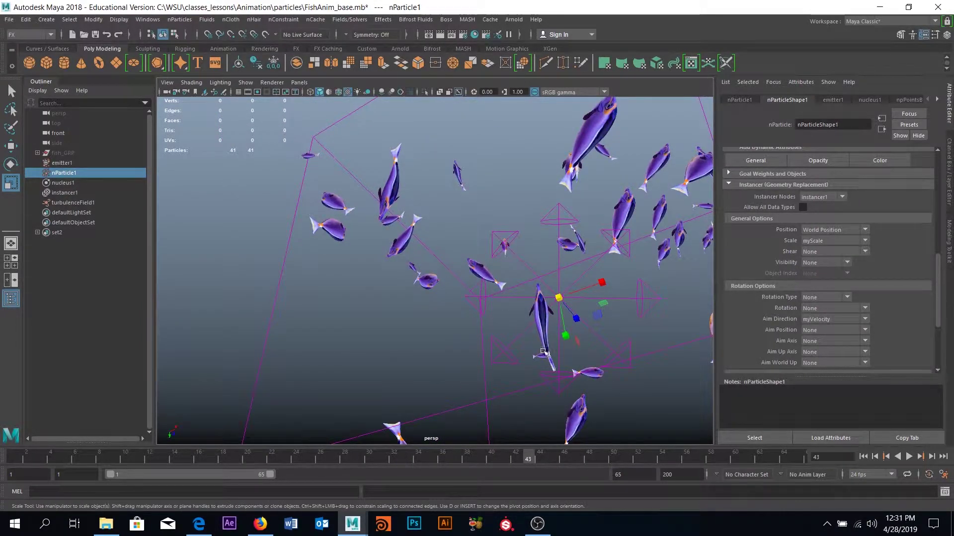
alt+drag(544, 353, 340, 182)
scroll(330, 269, down, 5)
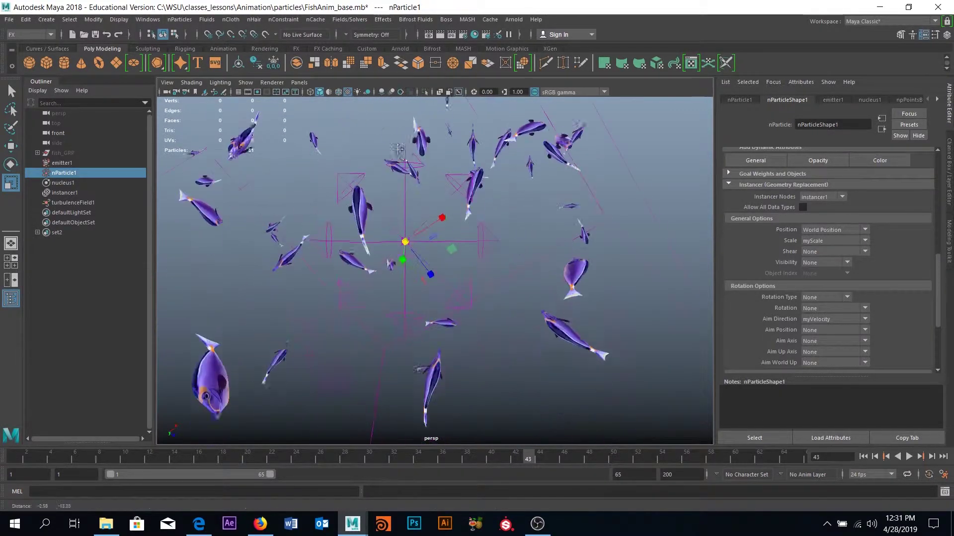
alt+drag(330, 270, 478, 301)
scroll(498, 249, up, 5)
scroll(804, 268, down, 2)
Add "myStart = rand(0,65);" to nParticleShape1's creation expression for My Start, apply the edit and close the Expression Editor
scroll(797, 258, up, 6)
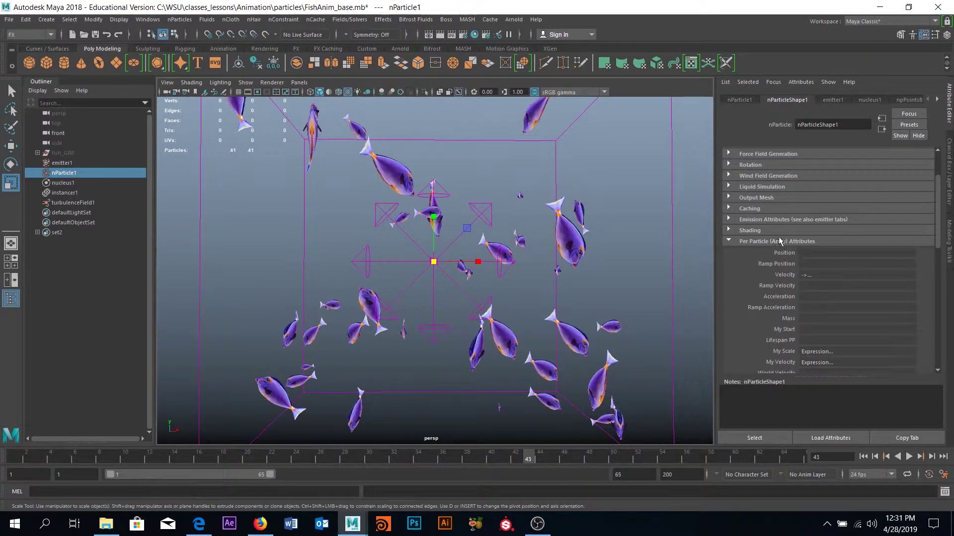
scroll(843, 303, down, 2)
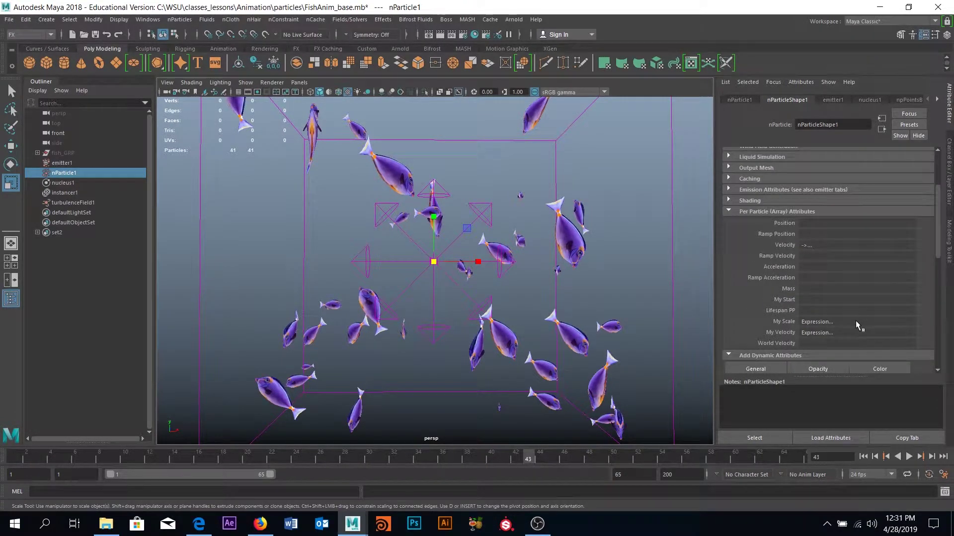
right_click(818, 300)
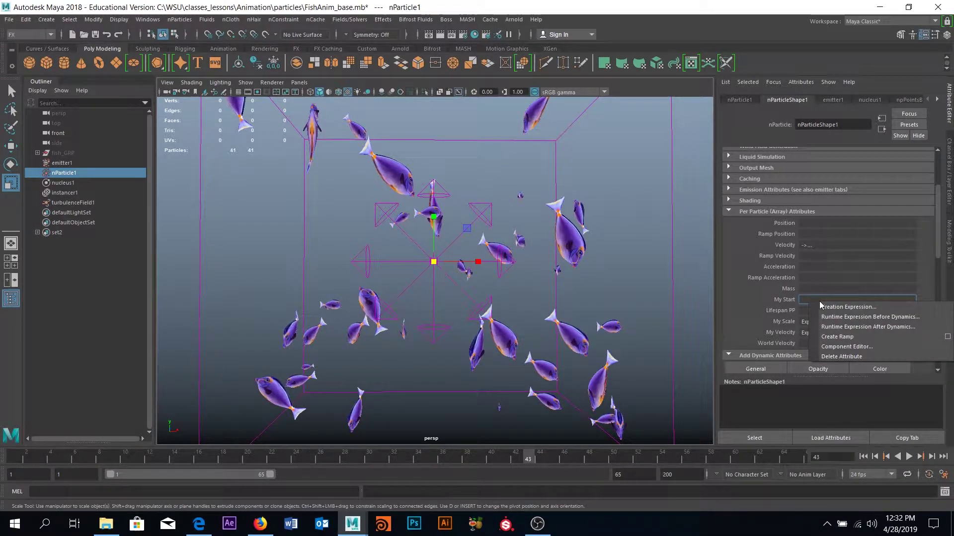
click(867, 311)
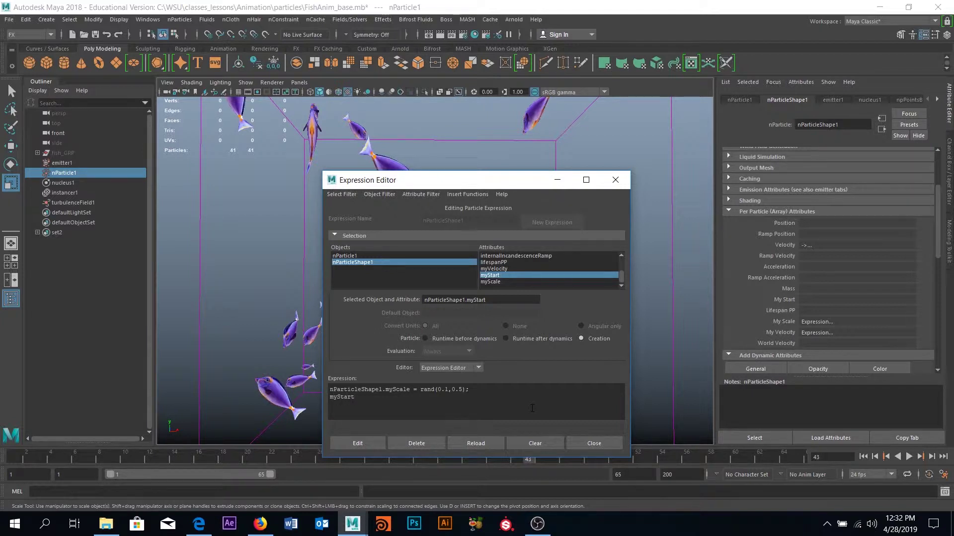
text(rand(0,)
text(65);)
ctrl+scroll(407, 403, up, 5)
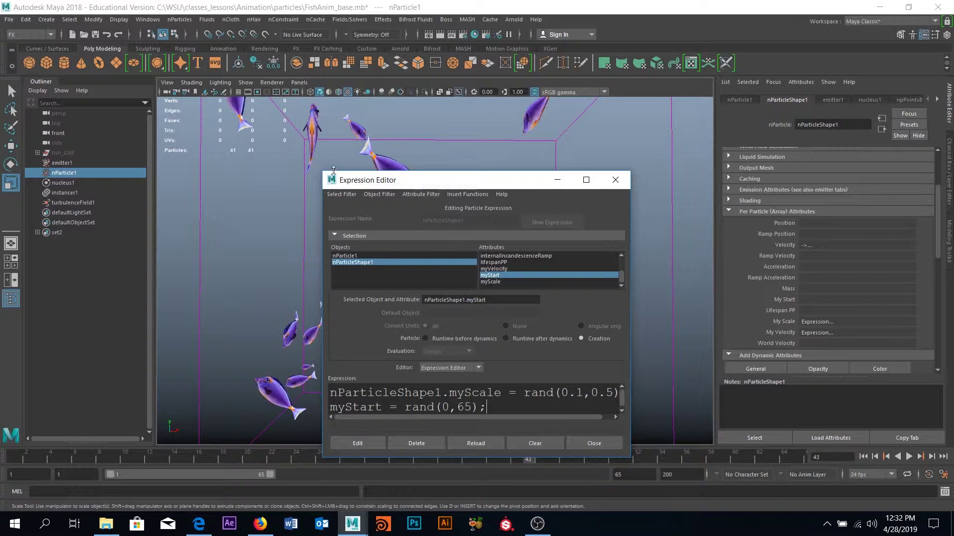
drag(319, 172, 263, 92)
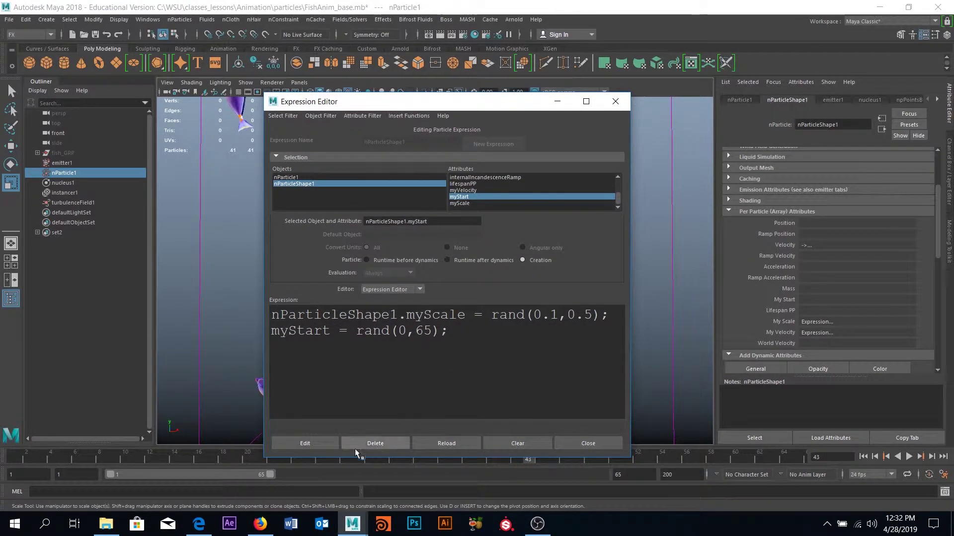
click(304, 443)
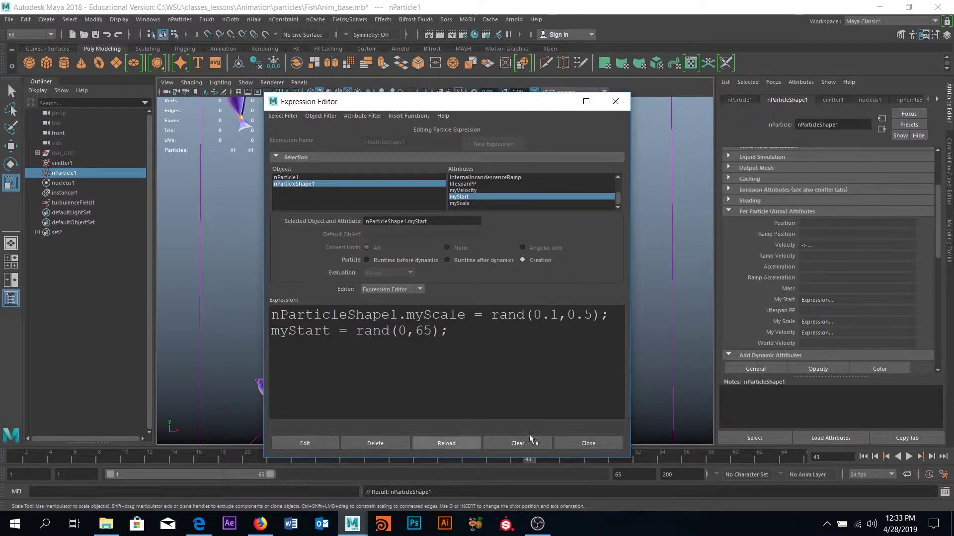
click(602, 443)
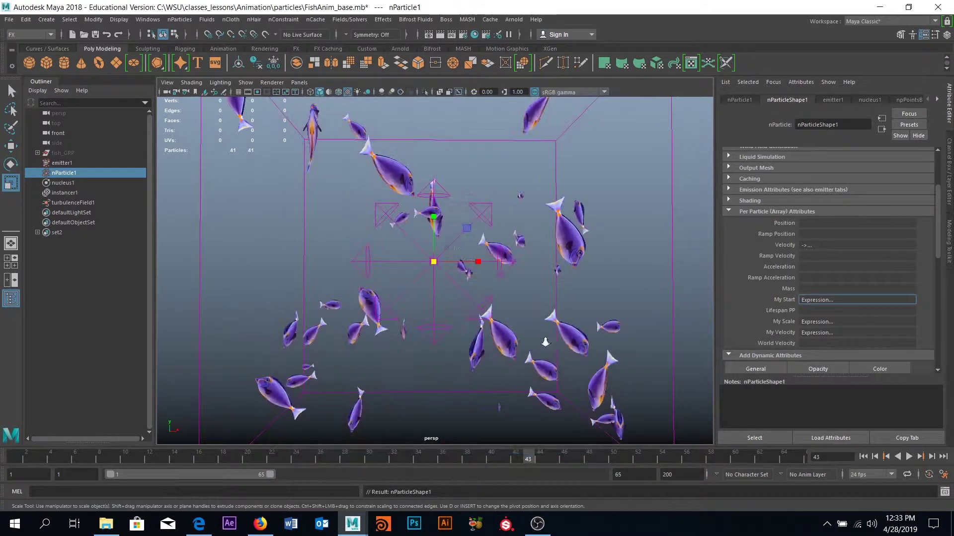
Frame the whole school, play the animation from the start and stop it at frame 23
key(f)
alt+drag(542, 341, 532, 368)
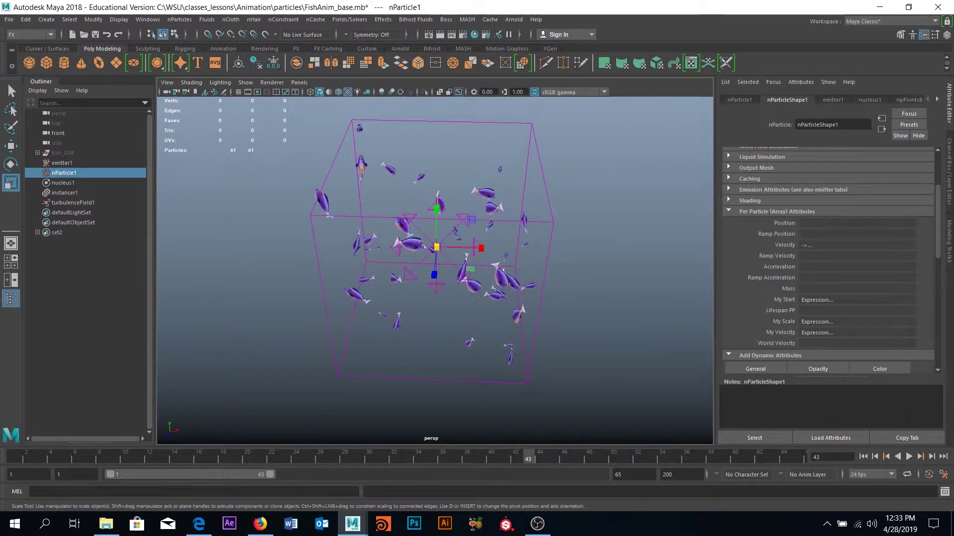
click(863, 457)
click(908, 457)
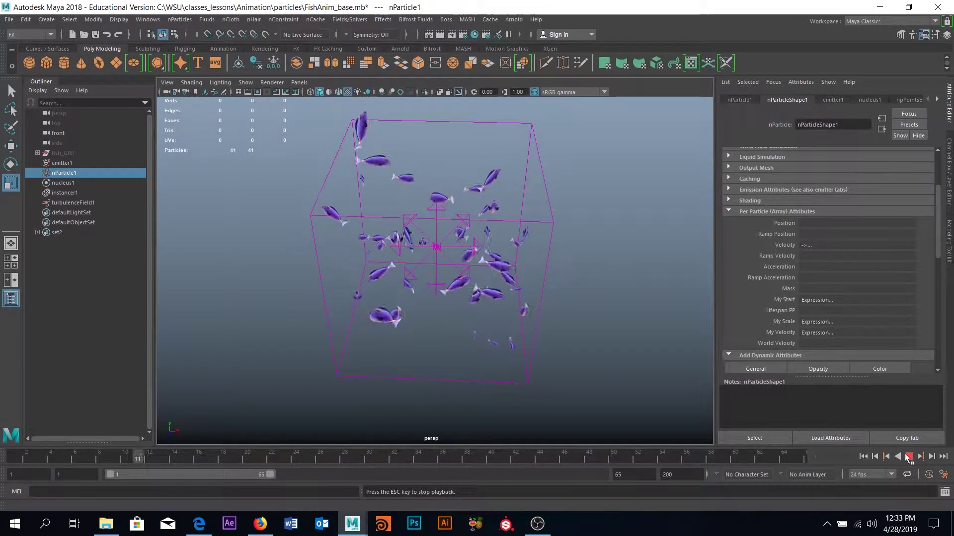
scroll(453, 264, up, 3)
scroll(453, 263, up, 5)
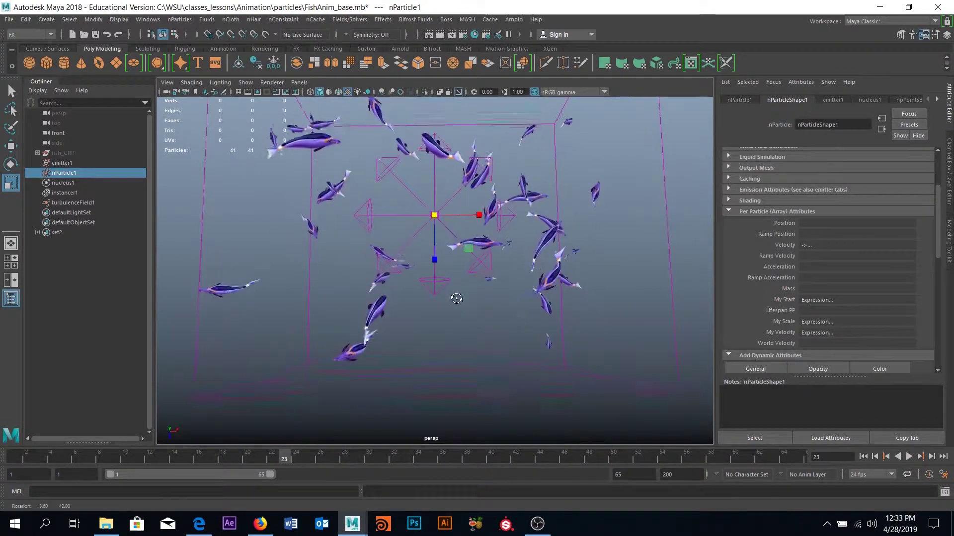
Inspect the fish up close and from different sides to compare their body bends at frame 23
scroll(414, 325, up, 5)
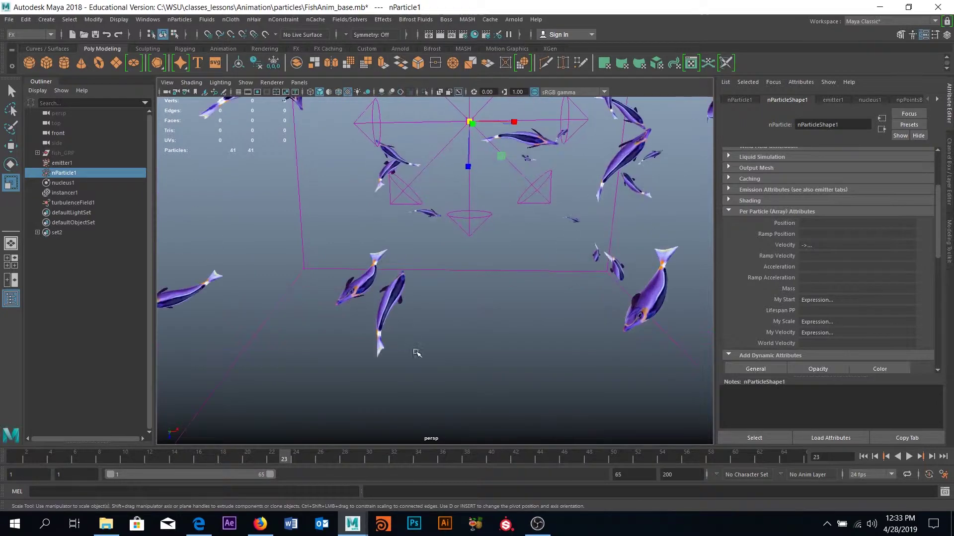
alt+drag(427, 296, 427, 309)
scroll(375, 266, up, 5)
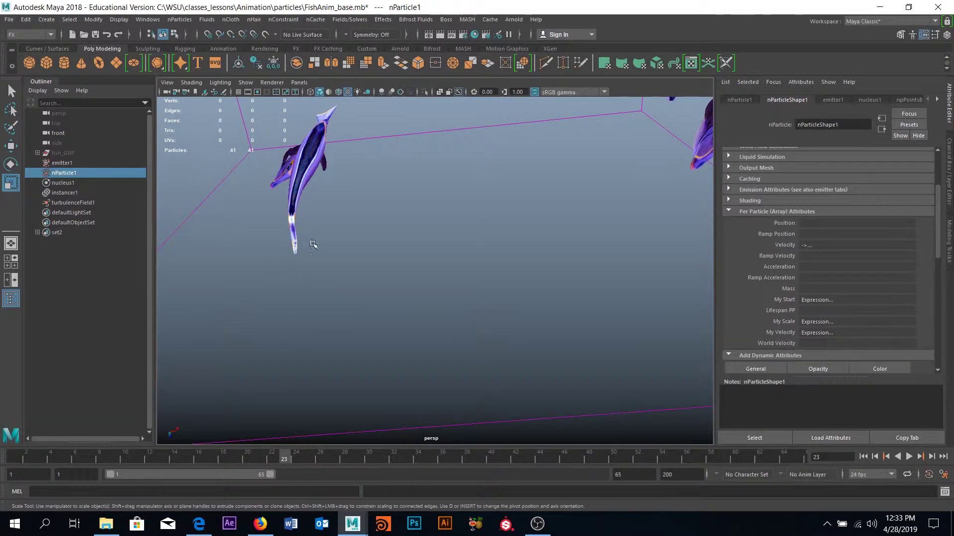
alt+drag(313, 247, 370, 161)
alt+right_drag(371, 161, 490, 303)
alt+drag(489, 303, 400, 234)
alt+right_drag(401, 233, 502, 259)
mouse_move(437, 284)
alt+mouse_down()
mouse_move(474, 314)
mouse_move(427, 288)
alt+mouse_up()
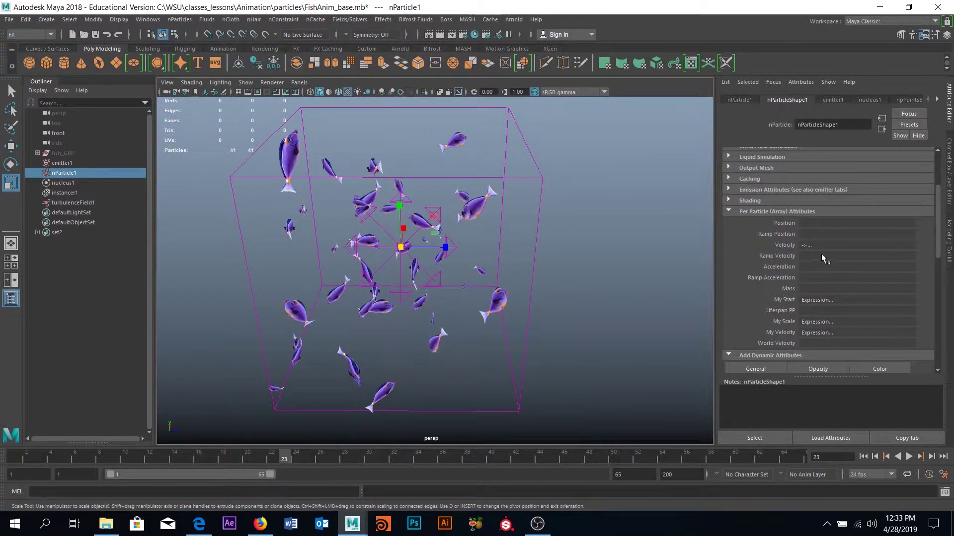
Set Cycle Start Object to myStart in the instancer's Cycle Options of nParticleShape1
scroll(841, 266, down, 3)
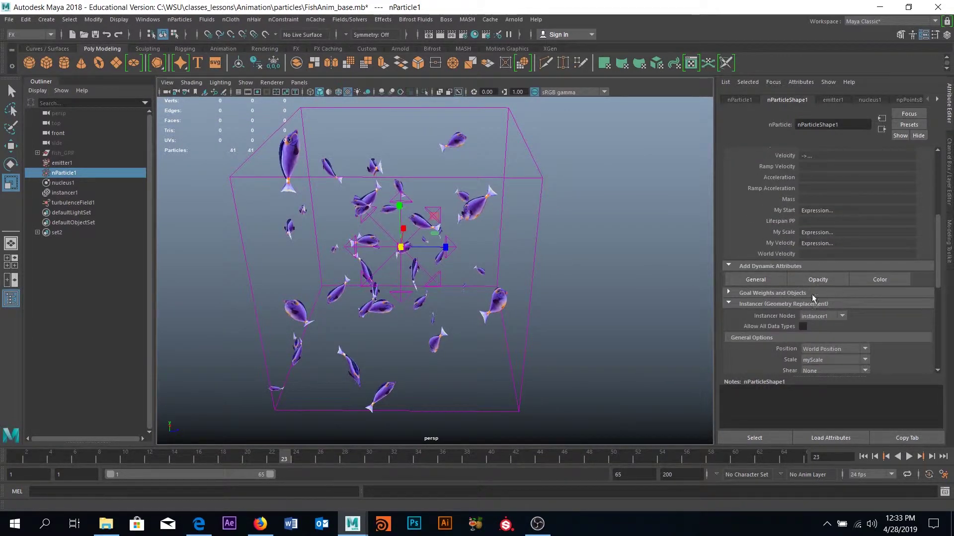
alt+drag(460, 343, 445, 285)
scroll(445, 285, up, 4)
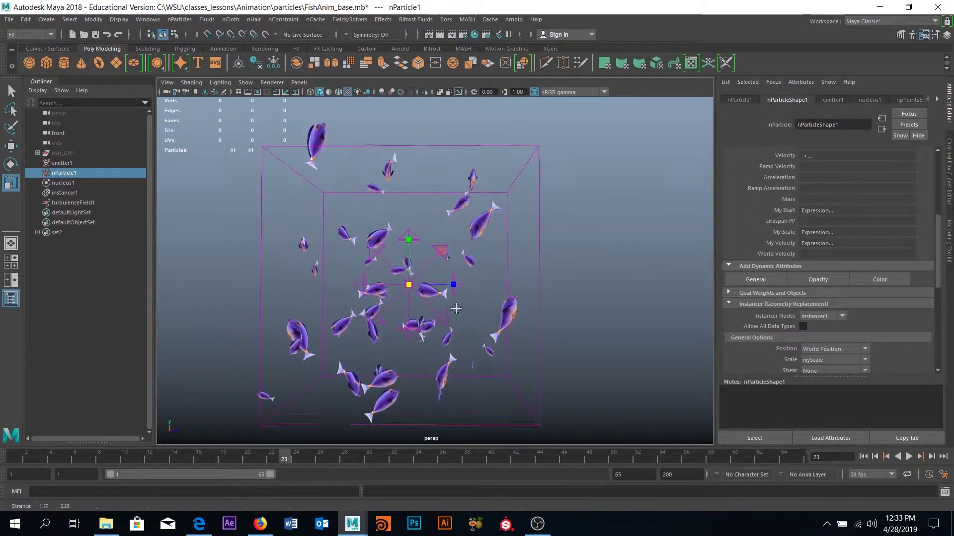
scroll(823, 203, down, 1)
scroll(822, 204, down, 6)
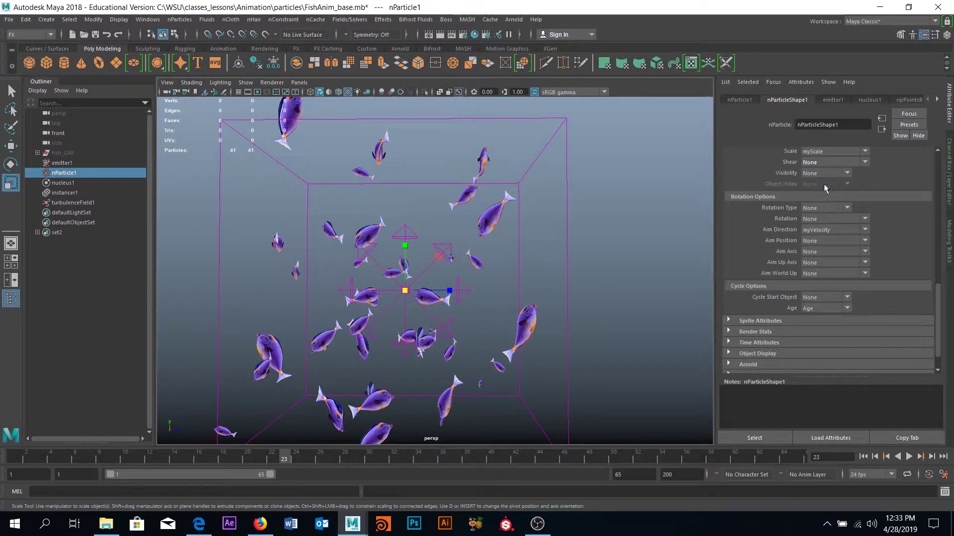
scroll(824, 184, up, 3)
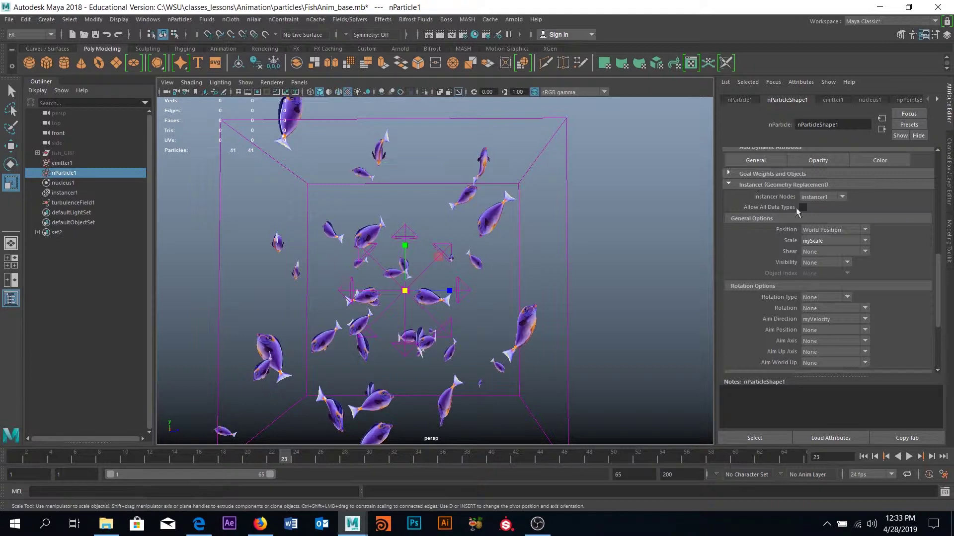
scroll(801, 263, down, 3)
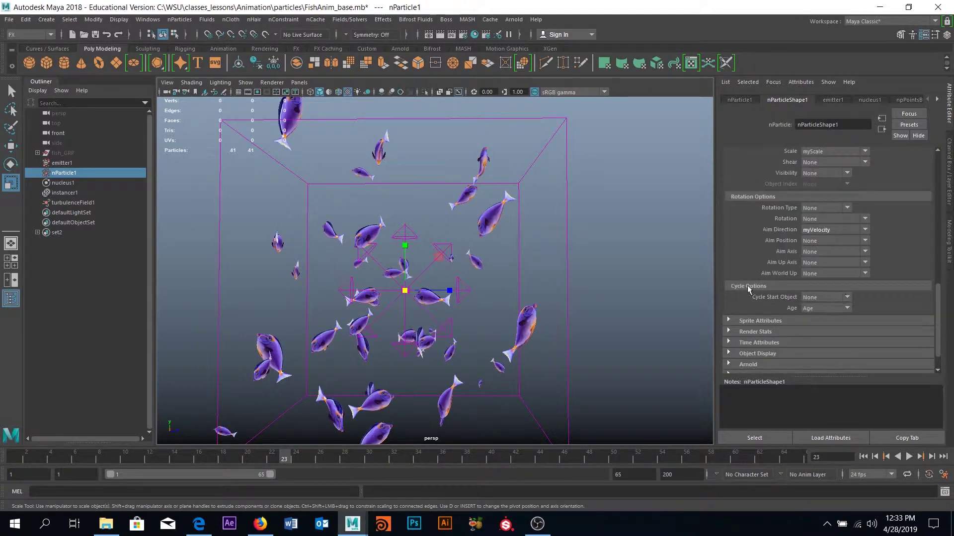
click(827, 297)
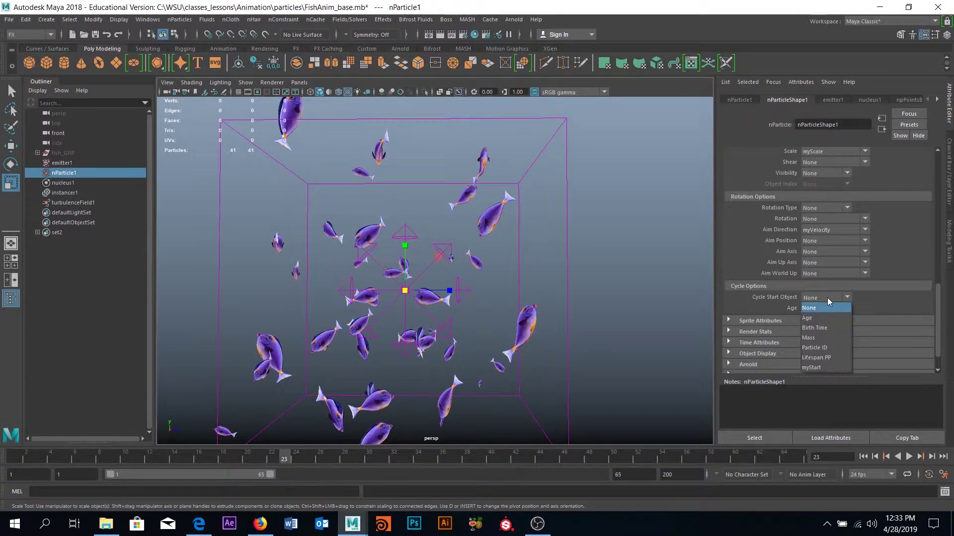
click(816, 369)
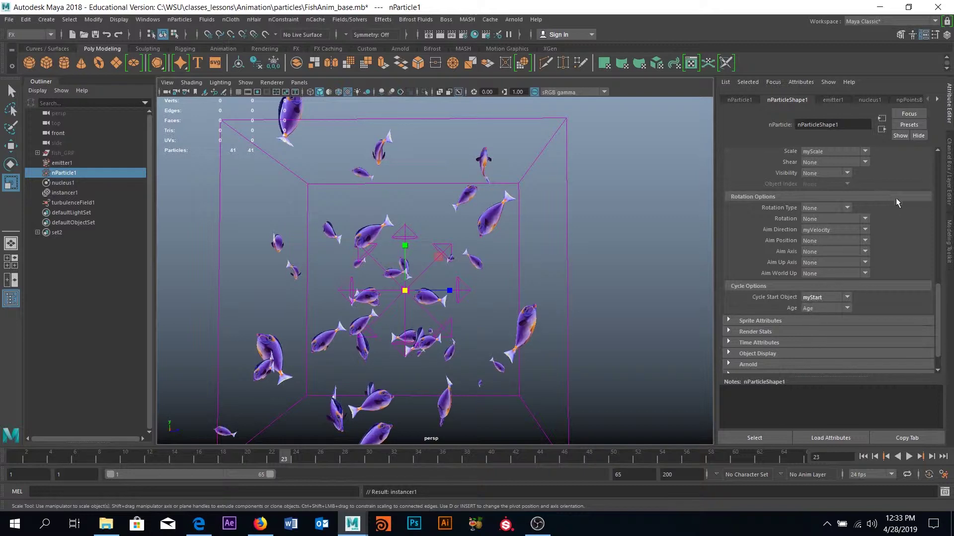
View the school from another angle, play the animation from the start and stop it at frame 17
scroll(889, 213, up, 2)
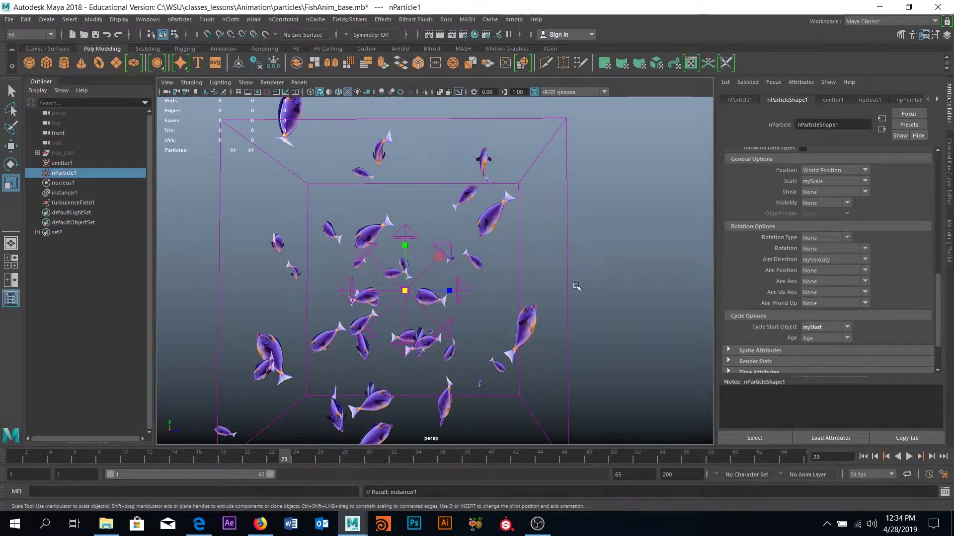
alt+drag(575, 283, 556, 269)
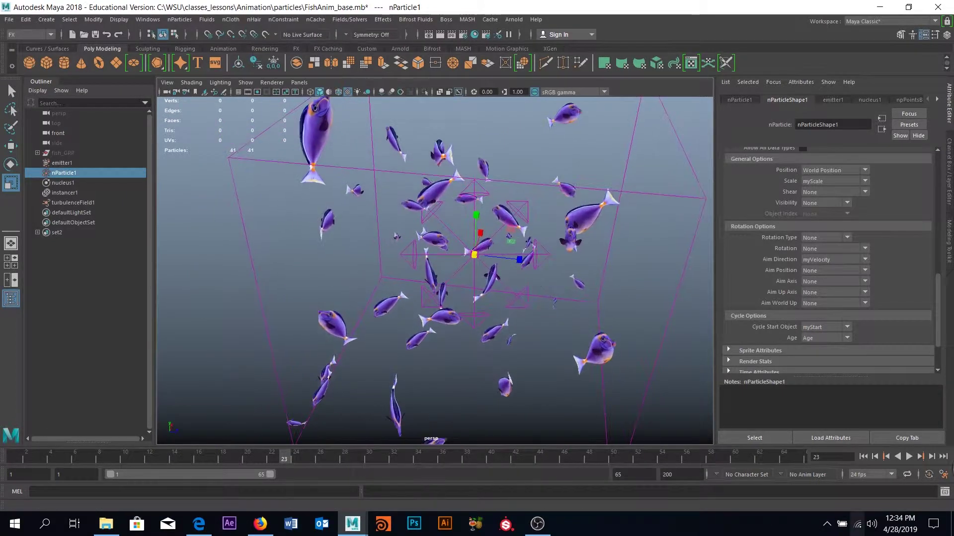
click(863, 456)
click(908, 457)
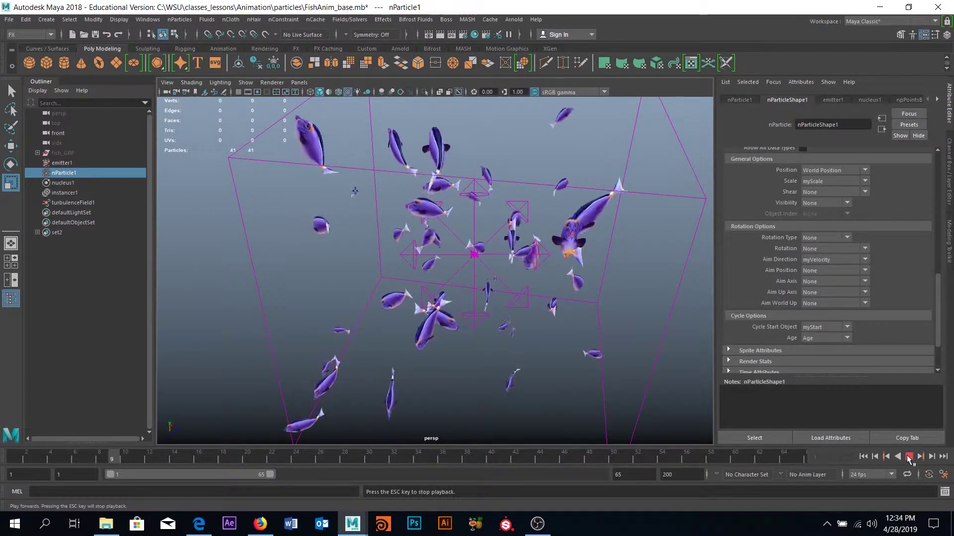
Examine the fish up close and from several angles at frame 17 to compare their individual swimming poses
alt+drag(559, 278, 455, 185)
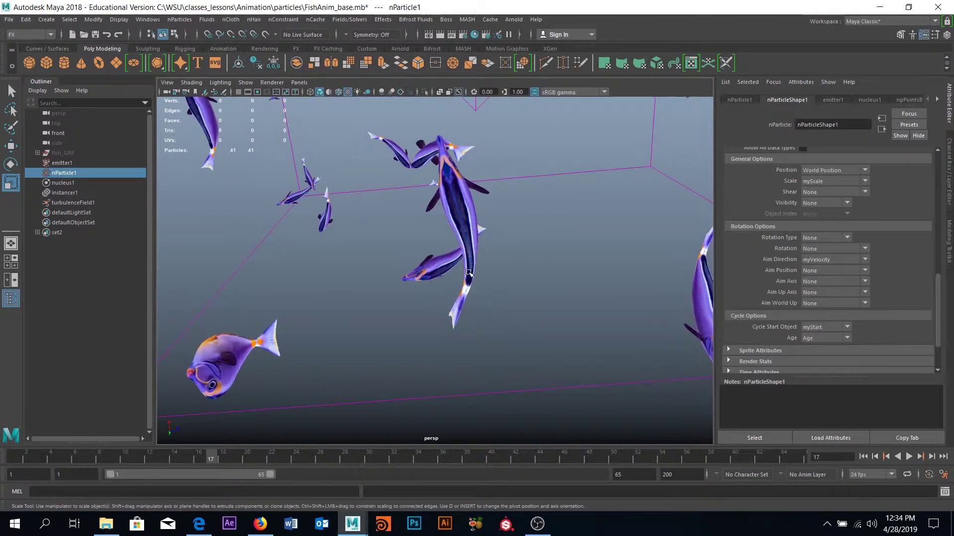
scroll(417, 304, down, 5)
alt+drag(383, 294, 436, 374)
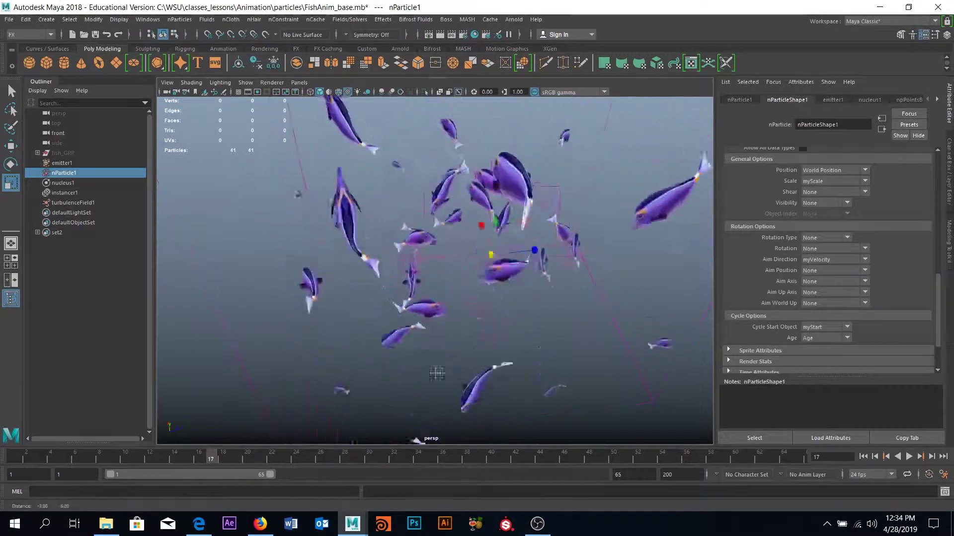
scroll(437, 375, up, 6)
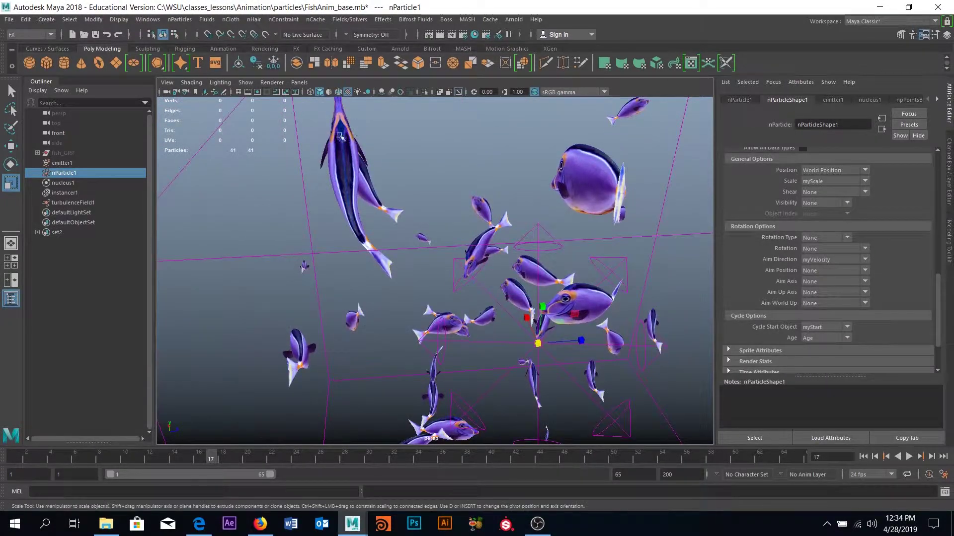
alt+middle_drag(389, 273, 398, 258)
alt+drag(397, 258, 412, 251)
alt+middle_drag(413, 251, 482, 158)
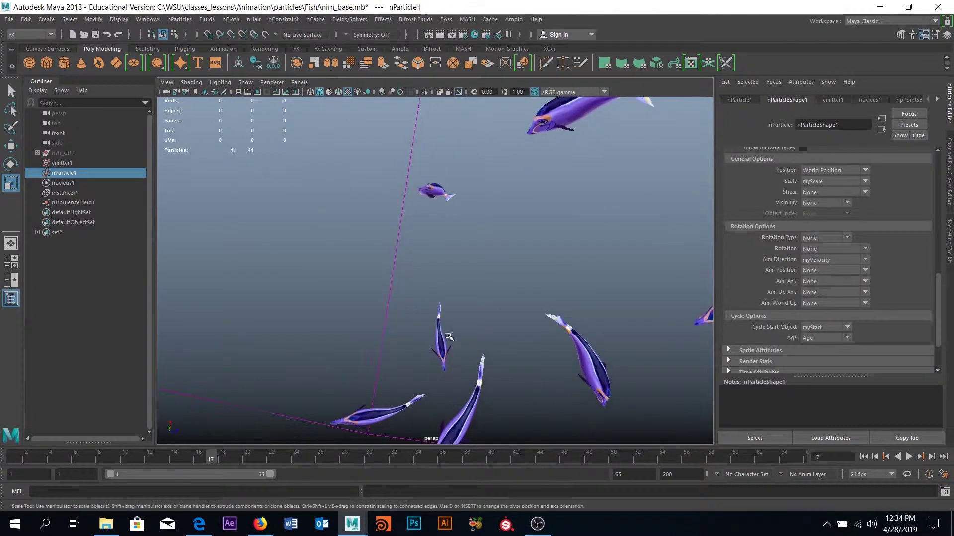
alt+right_drag(483, 158, 436, 284)
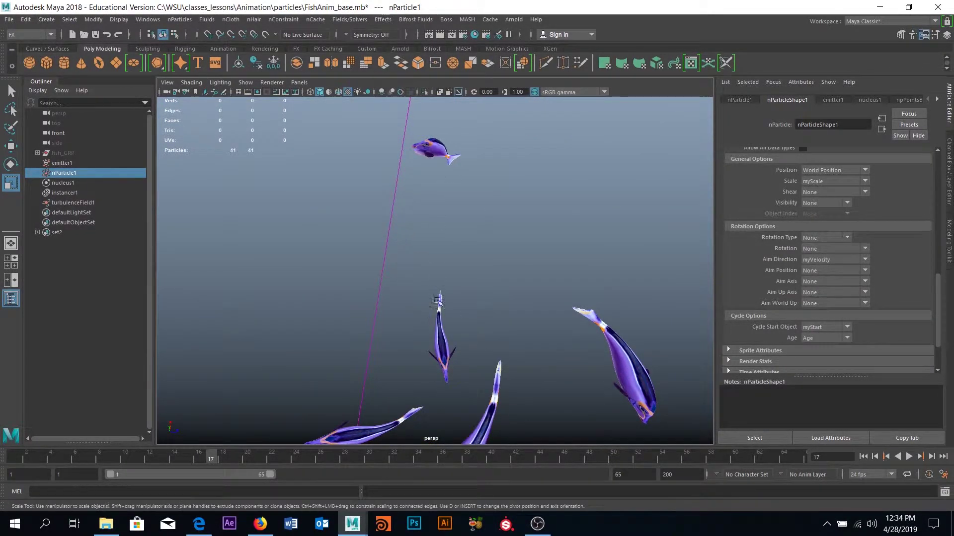
alt+right_drag(482, 313, 460, 231)
alt+drag(461, 232, 450, 233)
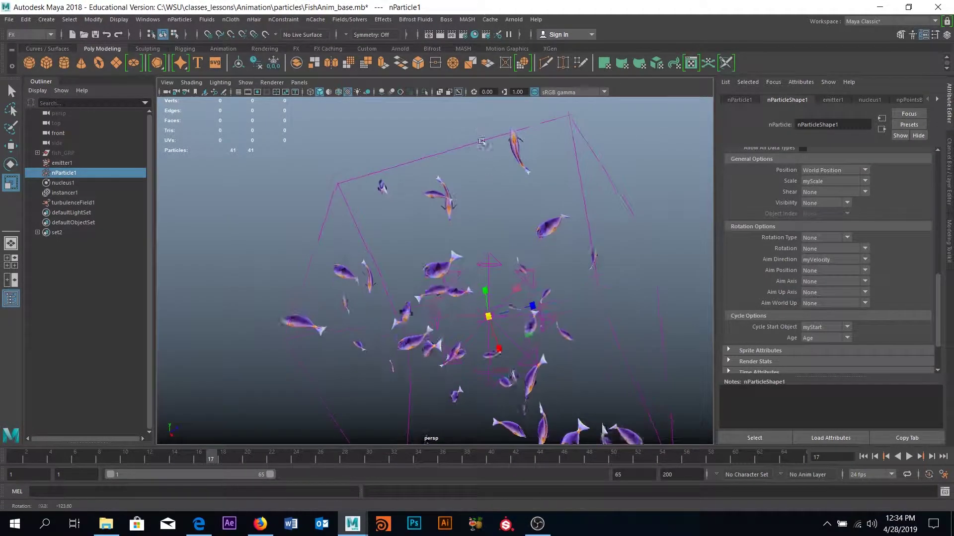
alt+right_drag(450, 234, 526, 272)
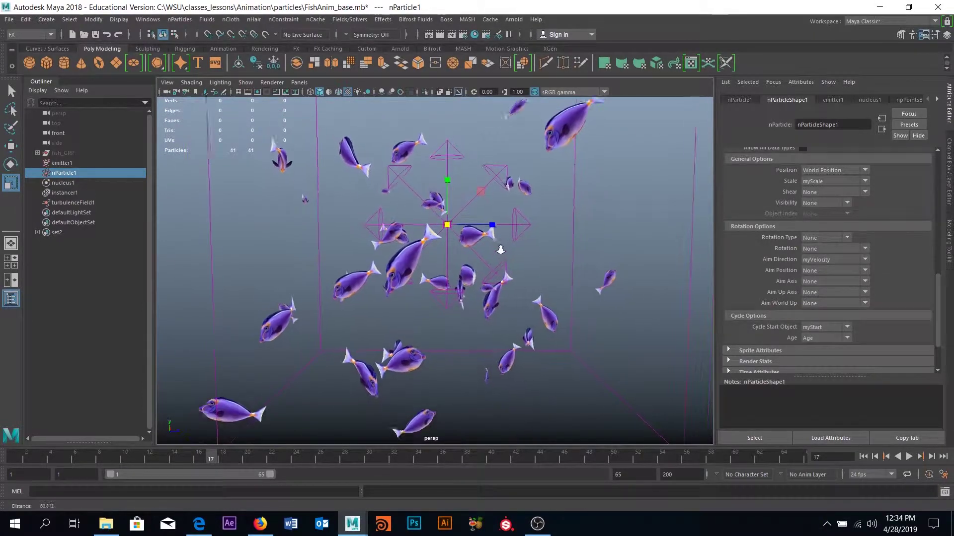
Extend the playback range to frame 200 and play the animation from the first frame
click(862, 457)
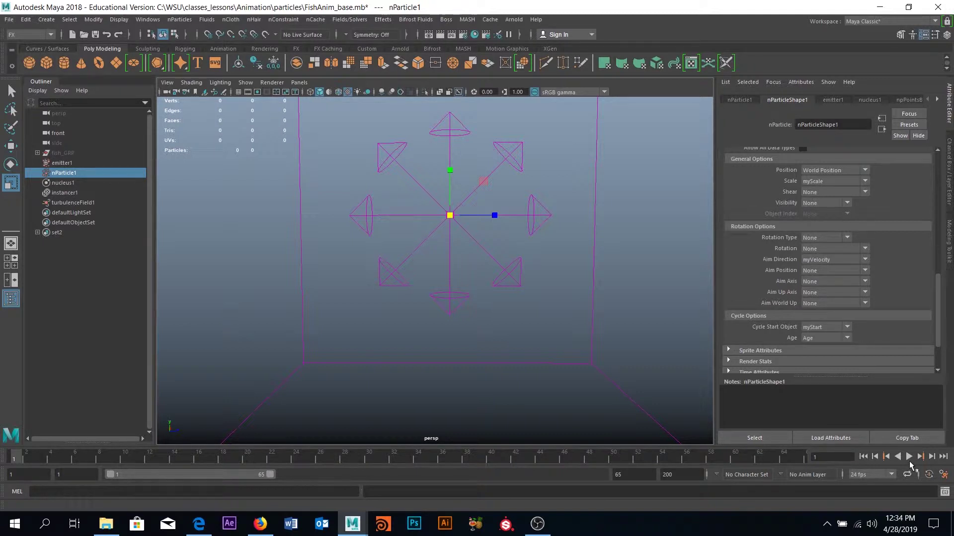
drag(270, 474, 600, 475)
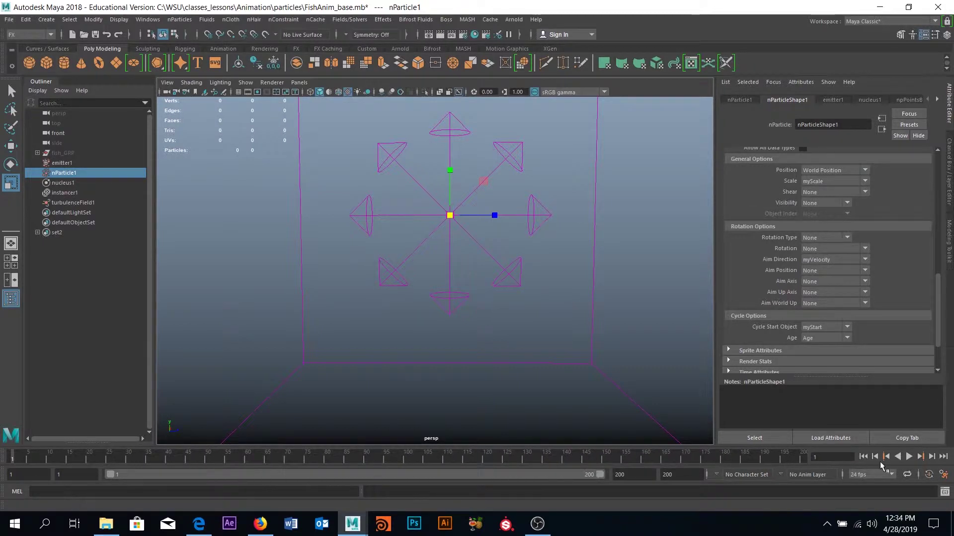
click(909, 457)
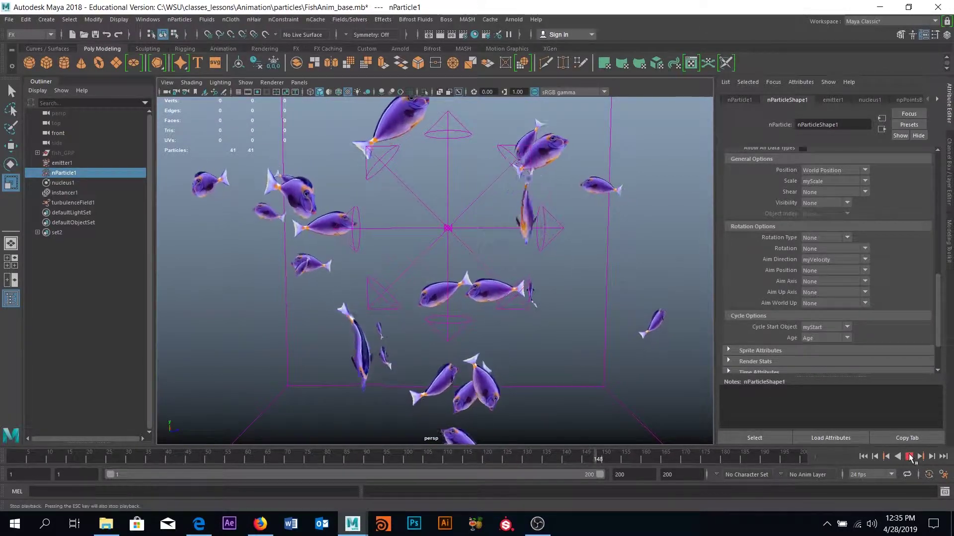
click(537, 524)
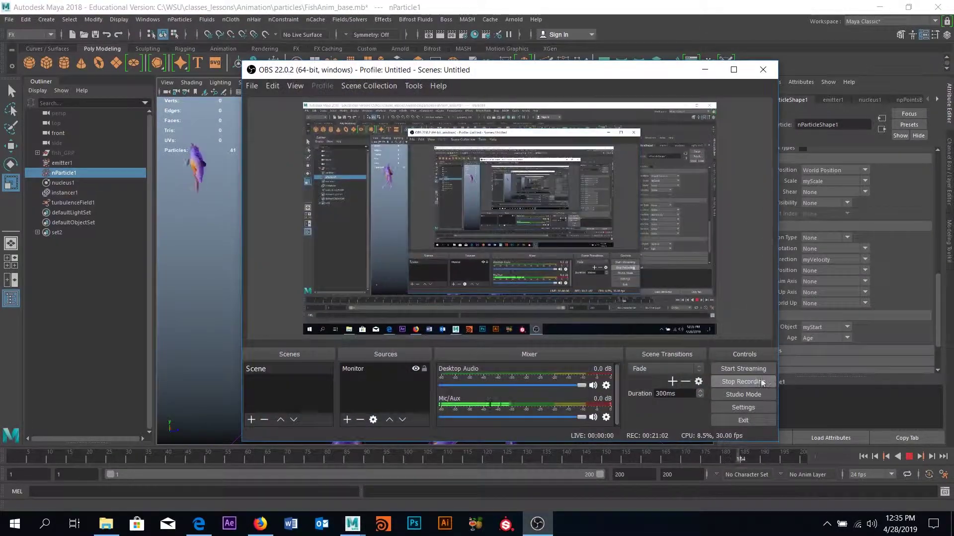